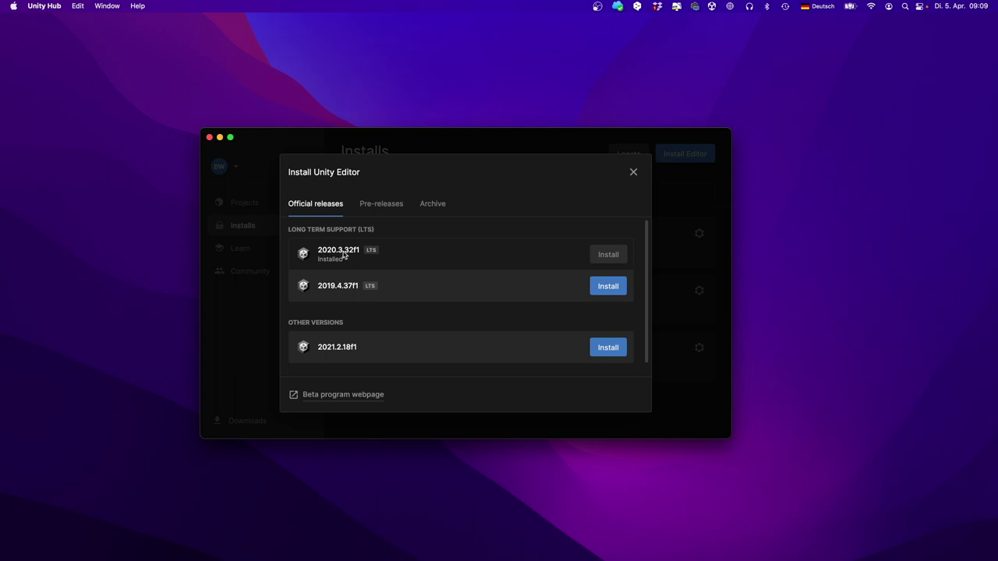
Start a new project with editor version 2020.3.30f1 and the 3D Sample Scene (URP) template.
left_click(245, 205)
left_click(245, 204)
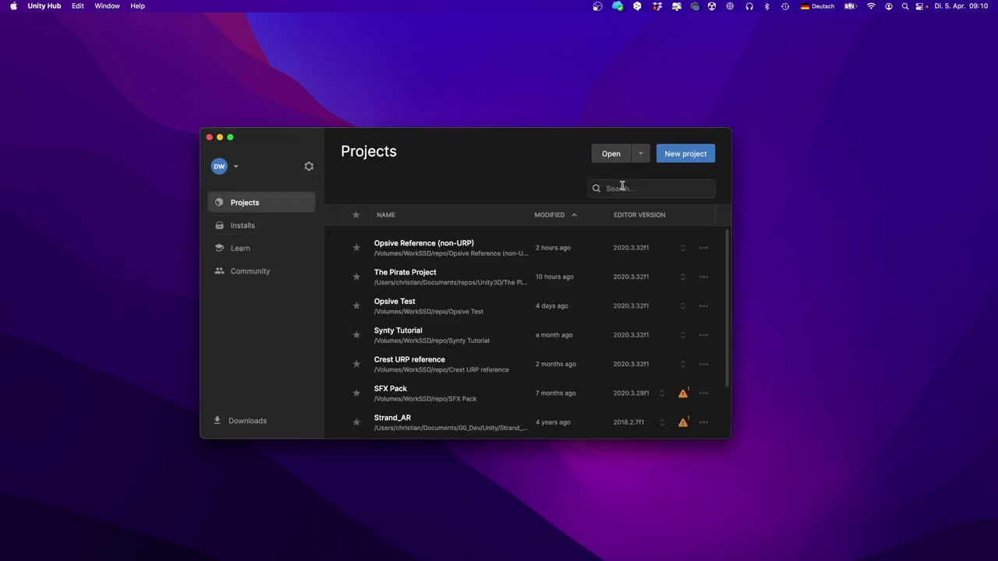
left_click(684, 154)
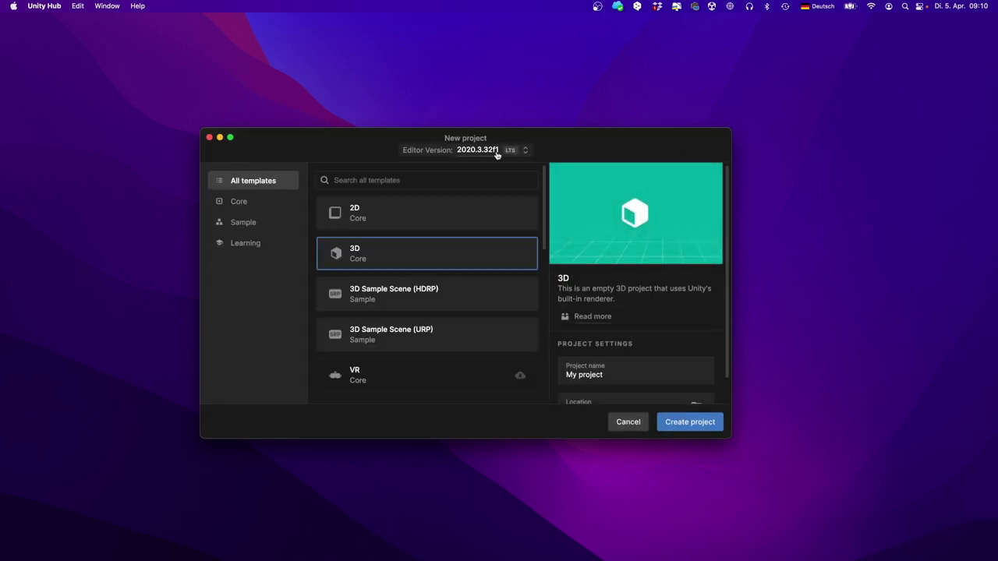
left_click(526, 150)
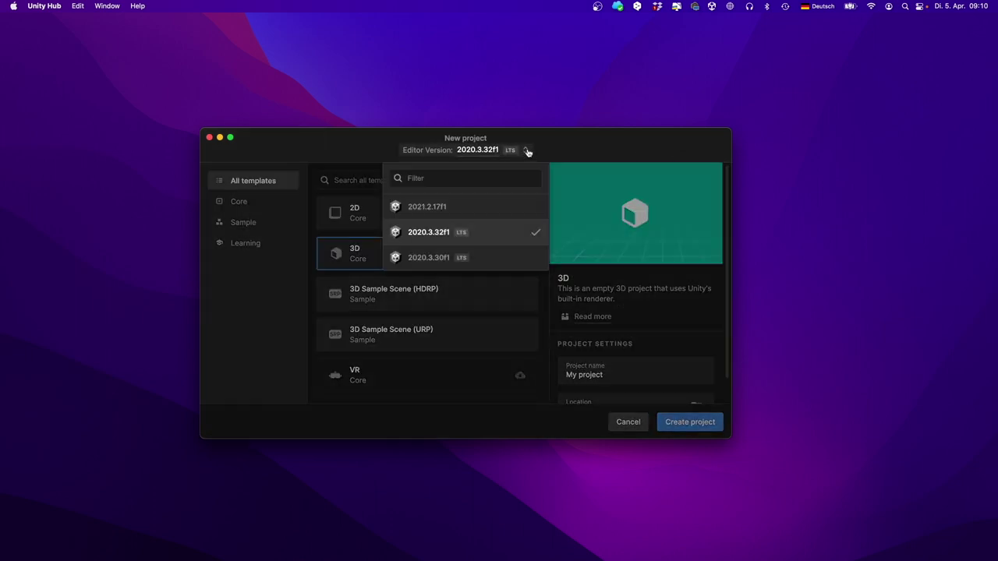
left_click(443, 258)
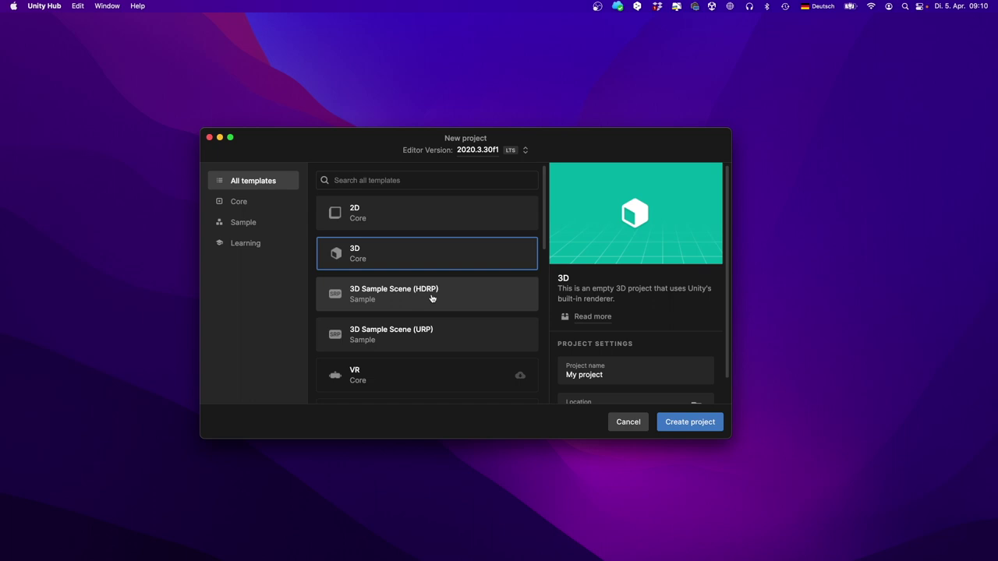
left_click(435, 341)
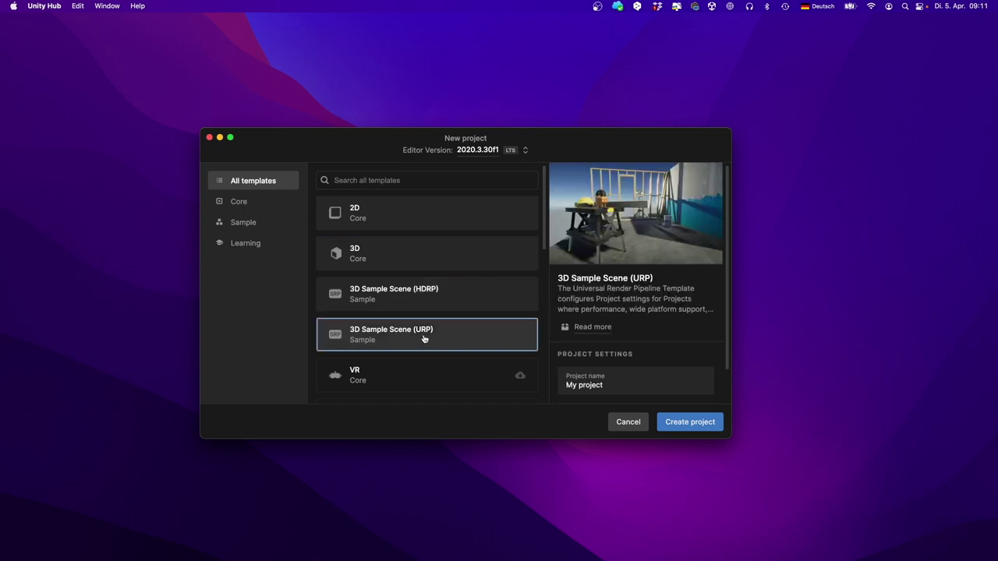
Name the project "Perception Tutorial" and create it.
left_click(580, 388)
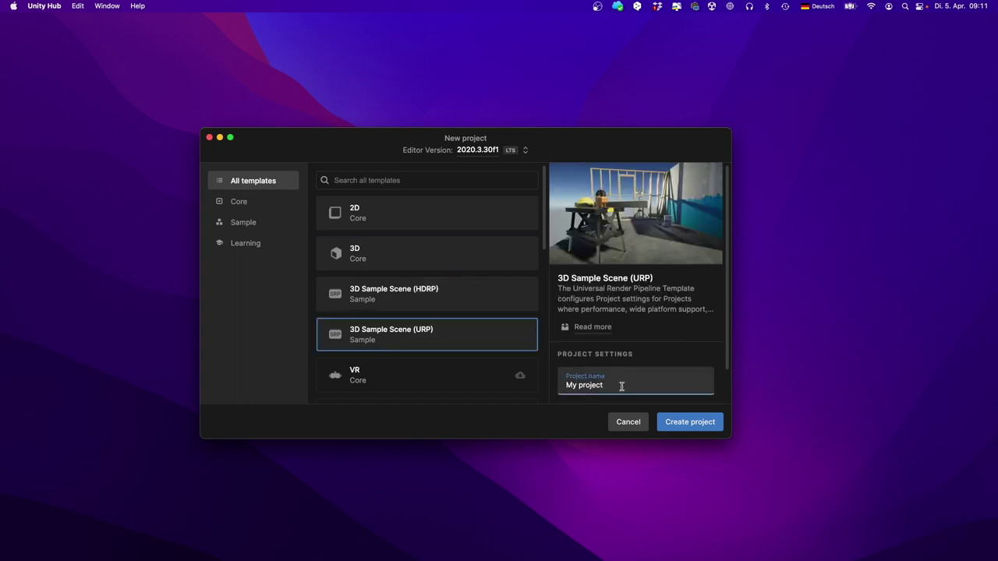
left_click_drag(621, 385, 544, 389)
type("Perceptioo")
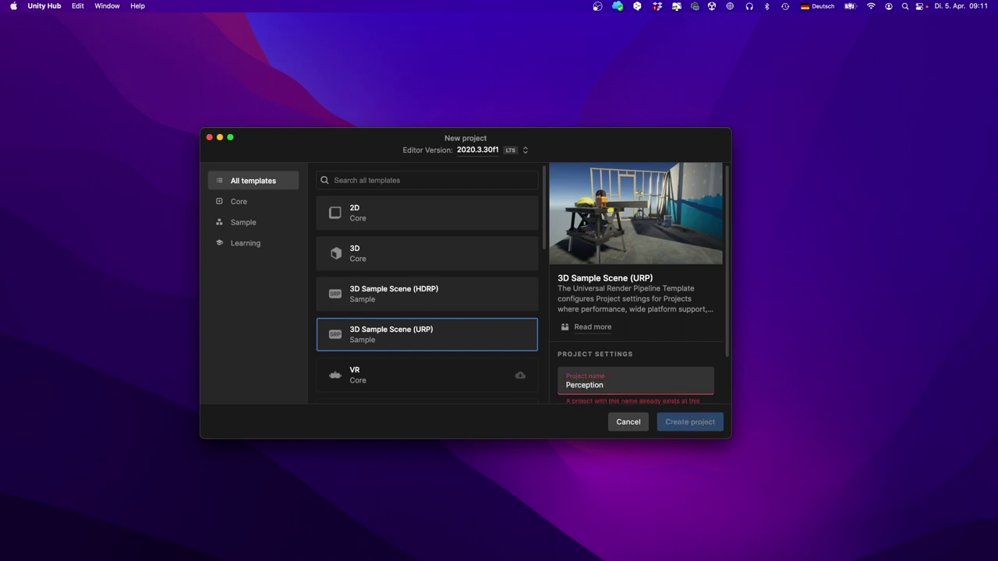
type(" Tutorial")
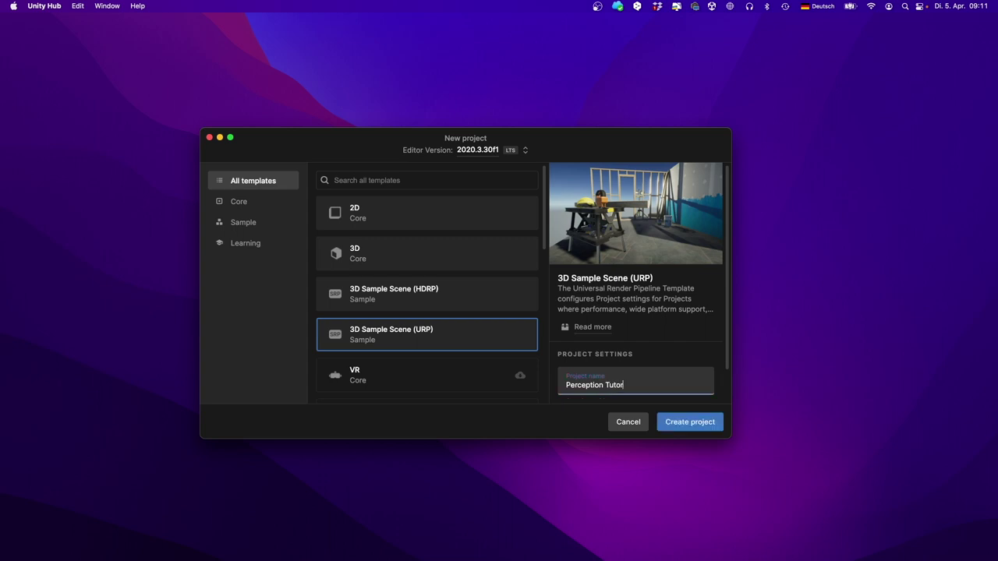
left_click(702, 422)
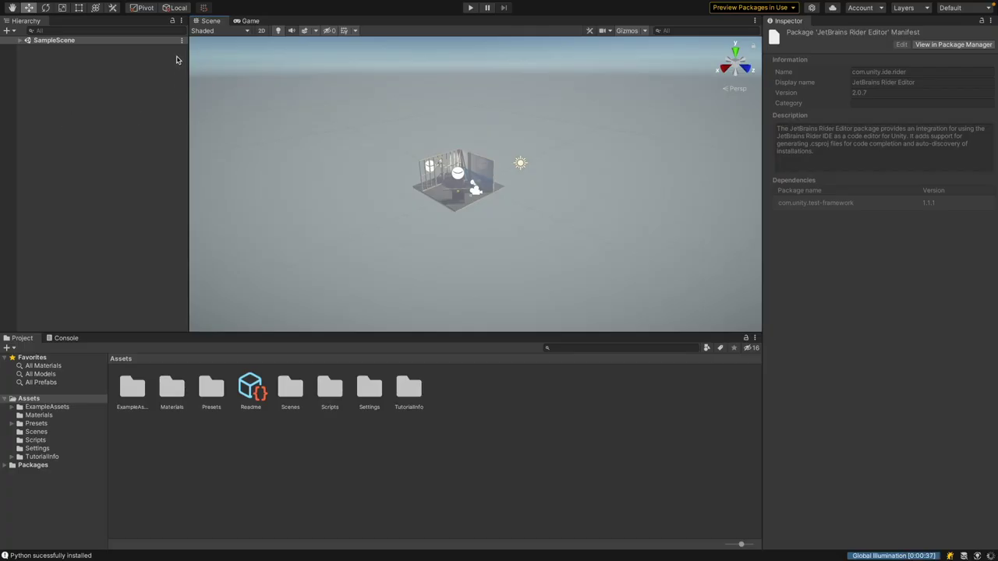
Open the Package Manager and dock it alongside the Scene and Game views.
left_click(276, 6)
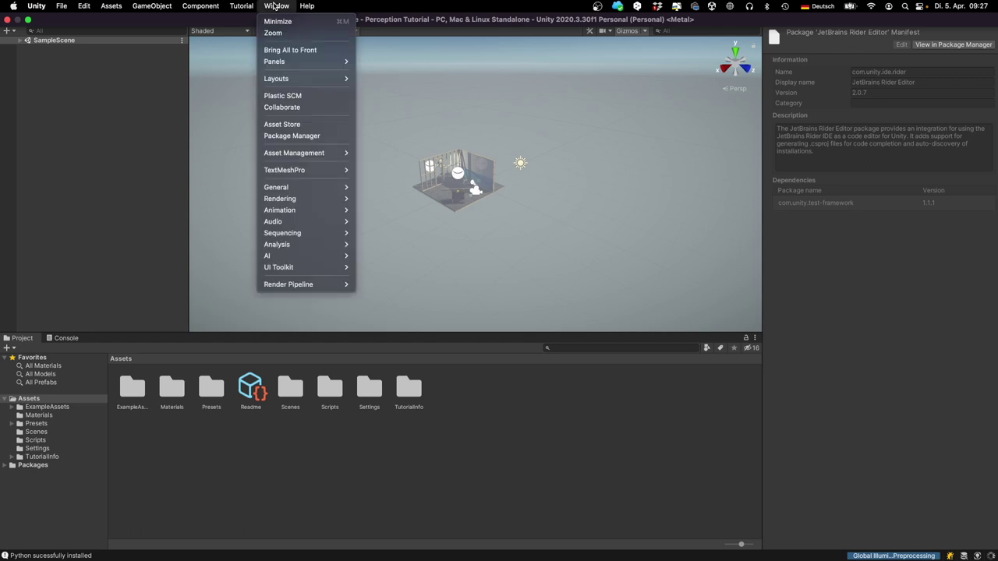
left_click(299, 138)
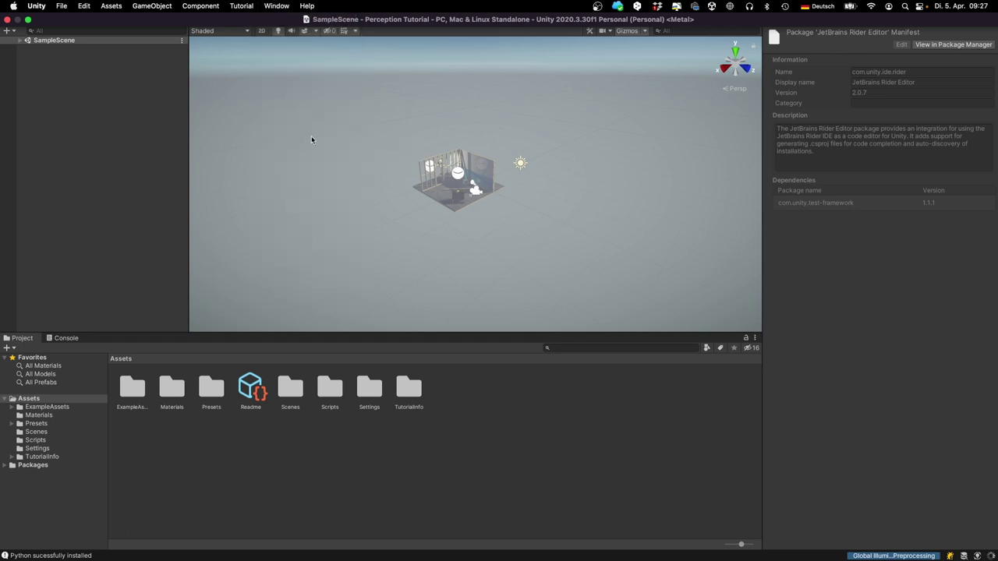
left_click_drag(434, 166, 400, 29)
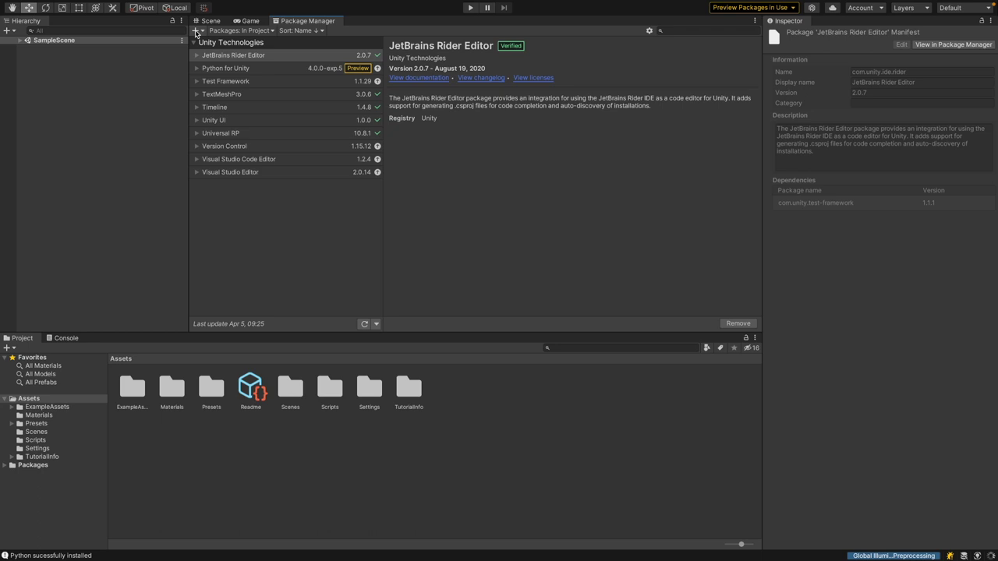
Add the package com.unity.perception by git URL and import its Tutorial Files sample.
left_click(196, 32)
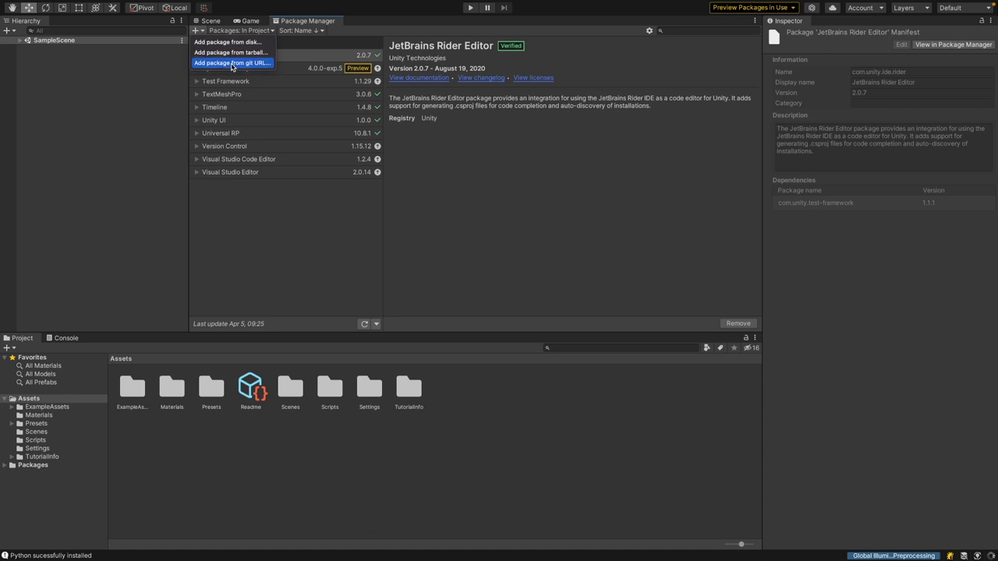
left_click(231, 64)
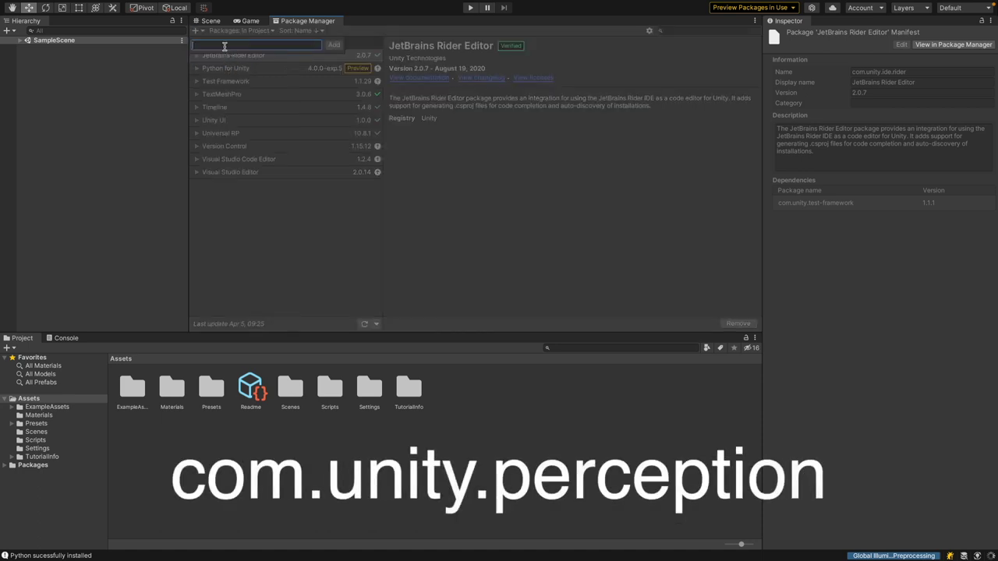
type("com.unity.")
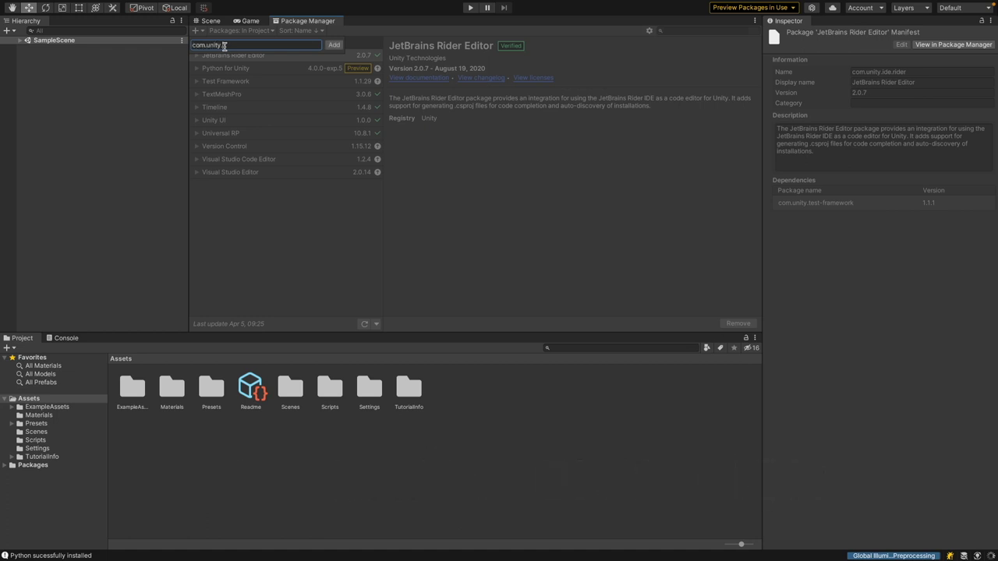
type("perception")
left_click(337, 46)
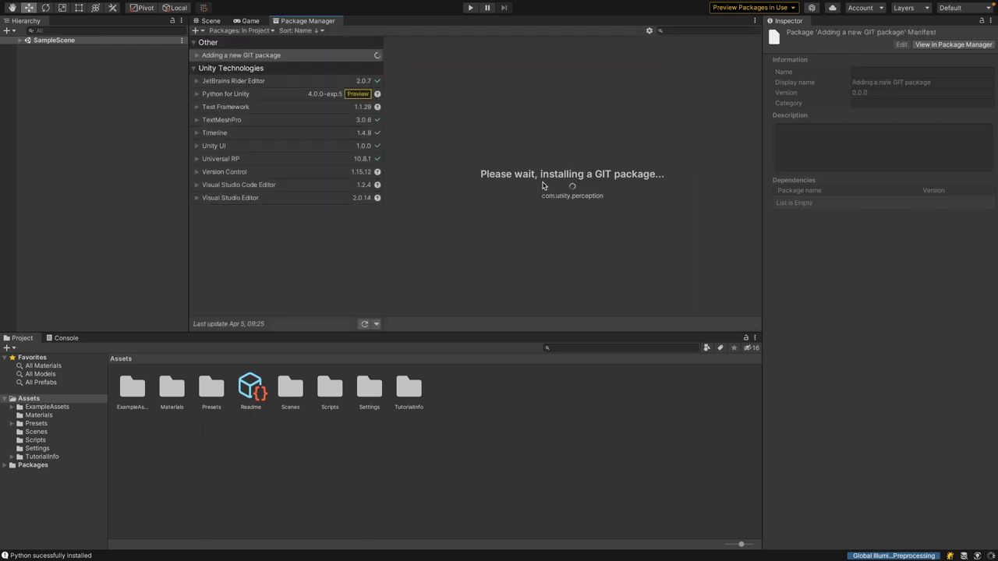
left_click(393, 156)
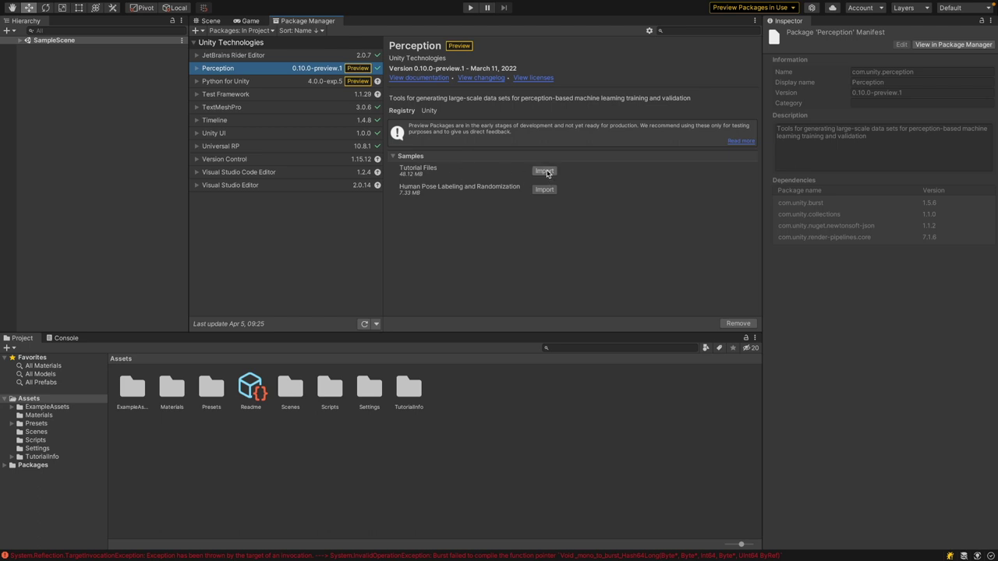
left_click(544, 171)
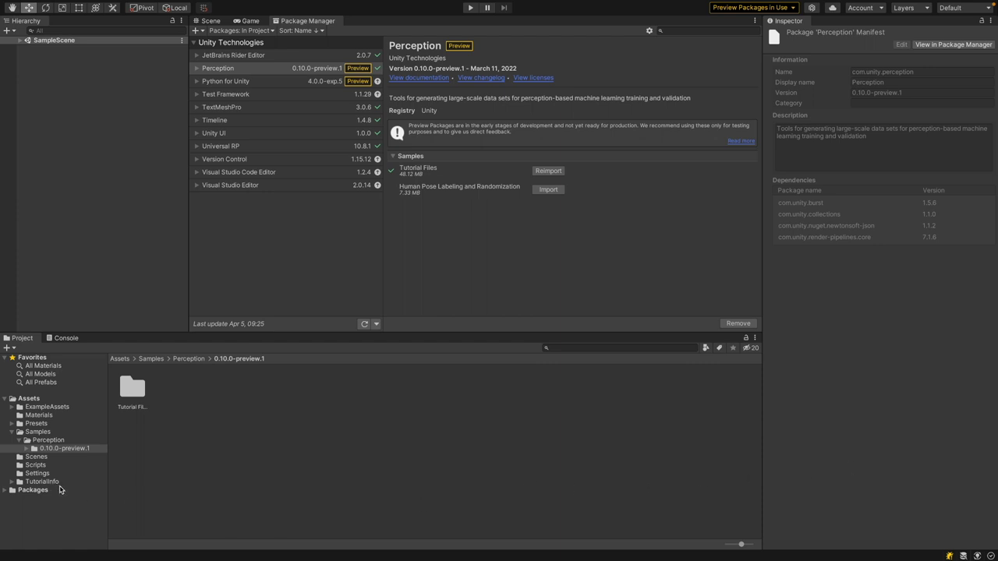
Add a Ground Truth Renderer Feature to the ForwardRenderer asset in the Settings folder.
left_click(41, 473)
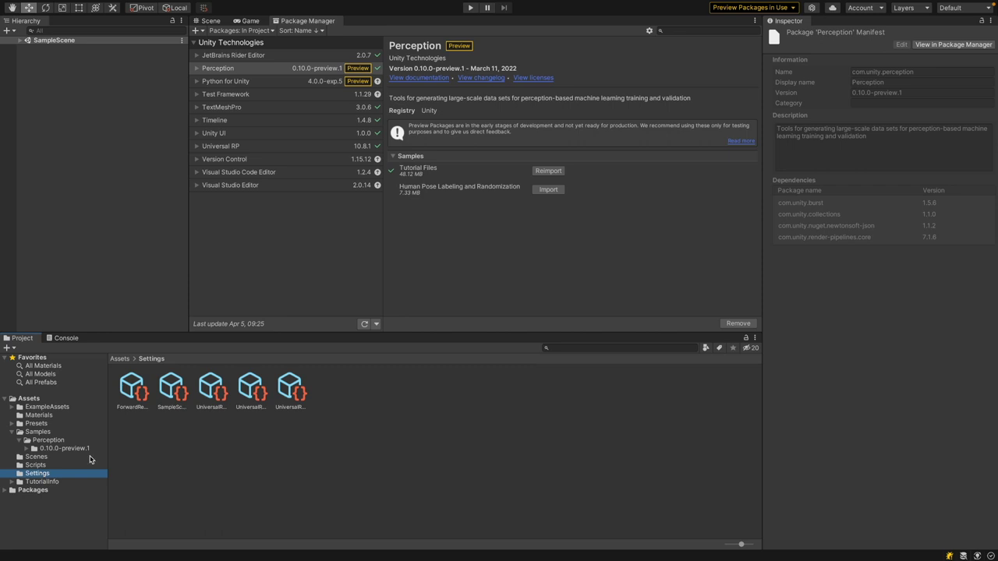
scroll(141, 373, "down", 3, "ctrl")
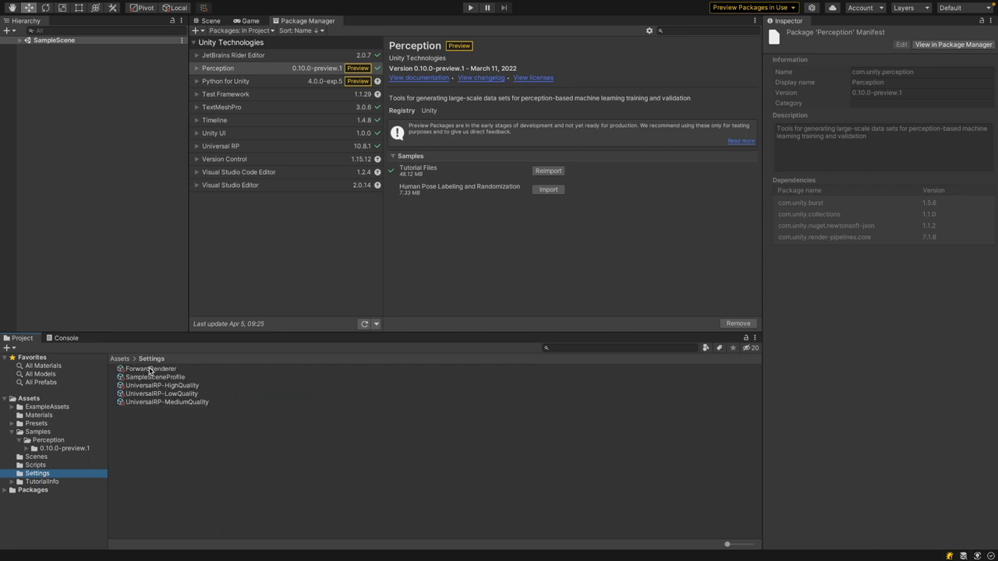
left_click(149, 370)
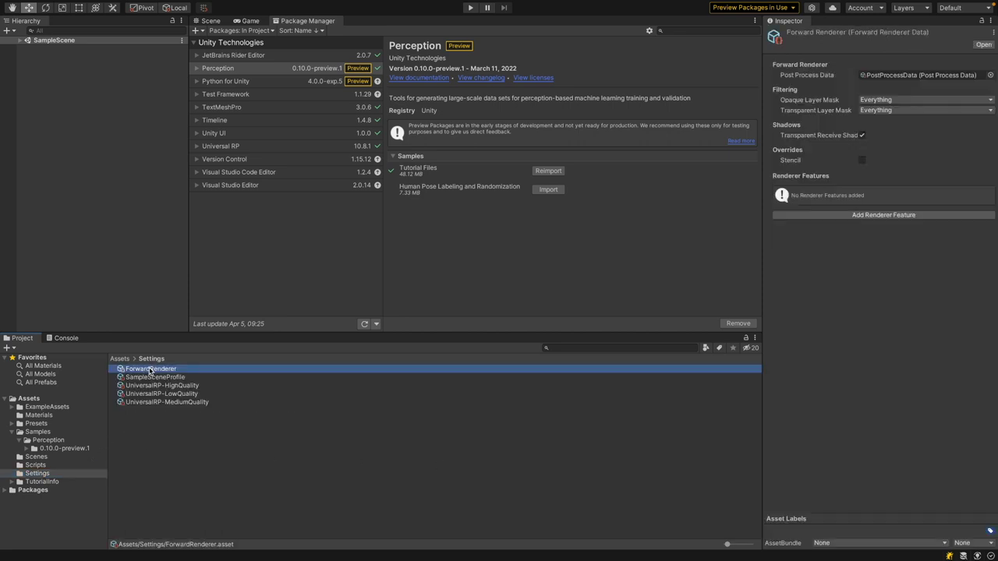
left_click(864, 216)
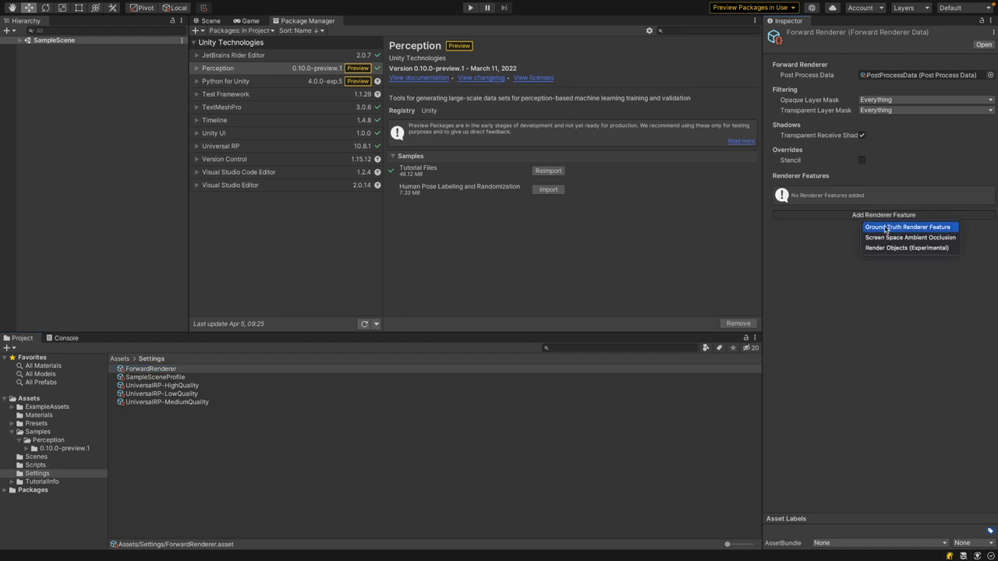
left_click(920, 228)
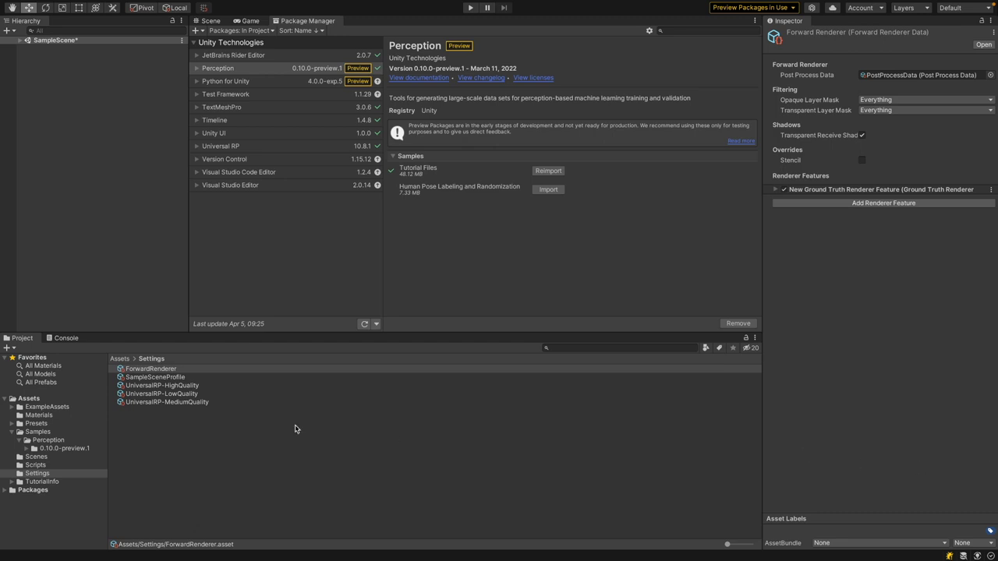
Create a scene named "Tutorial" in the Scenes folder and open it without saving the changes to SampleScene.
left_click(38, 458)
right_click(172, 452)
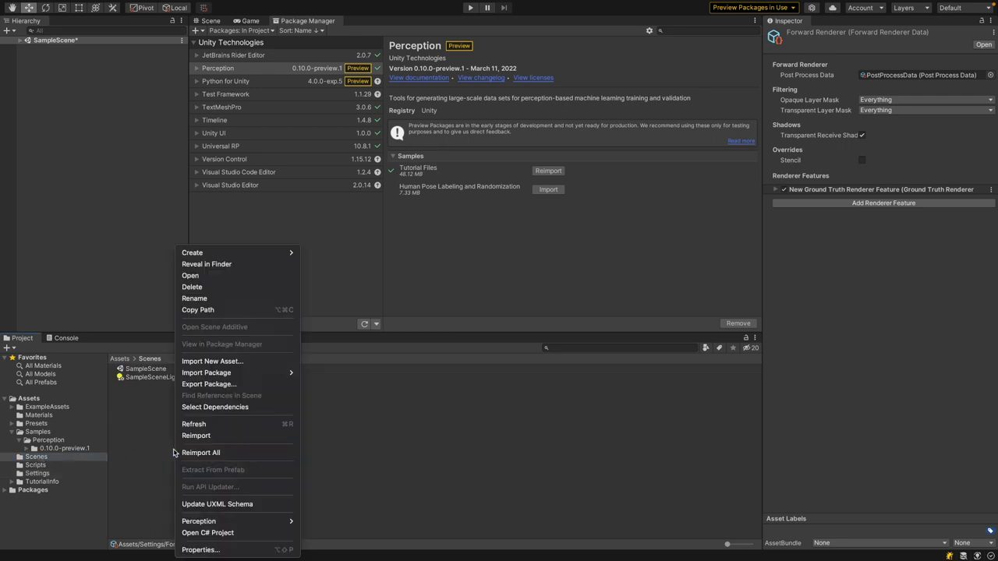
mouse_move(280, 252)
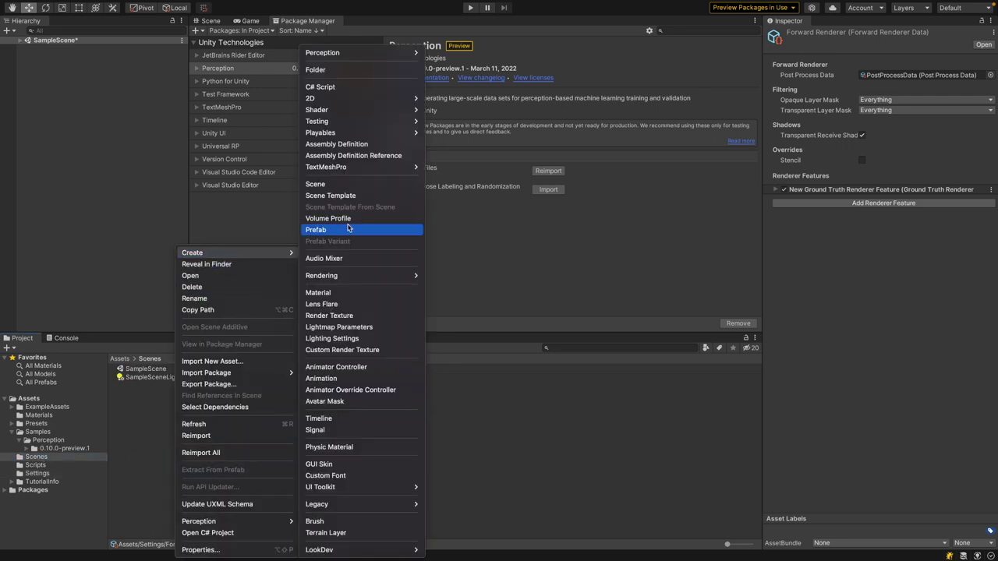
left_click(351, 185)
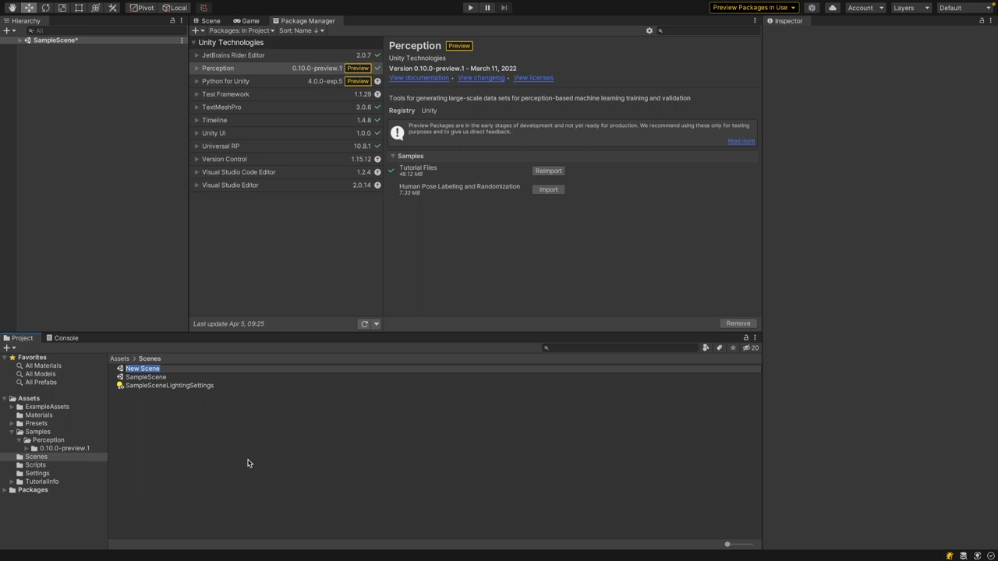
type("Tutorial")
key("Return")
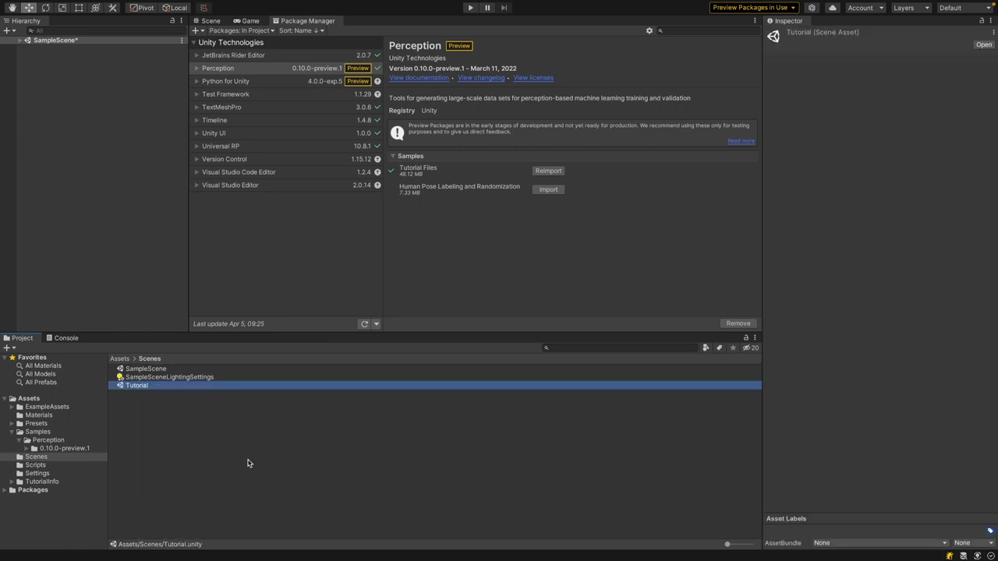
double_click(132, 386)
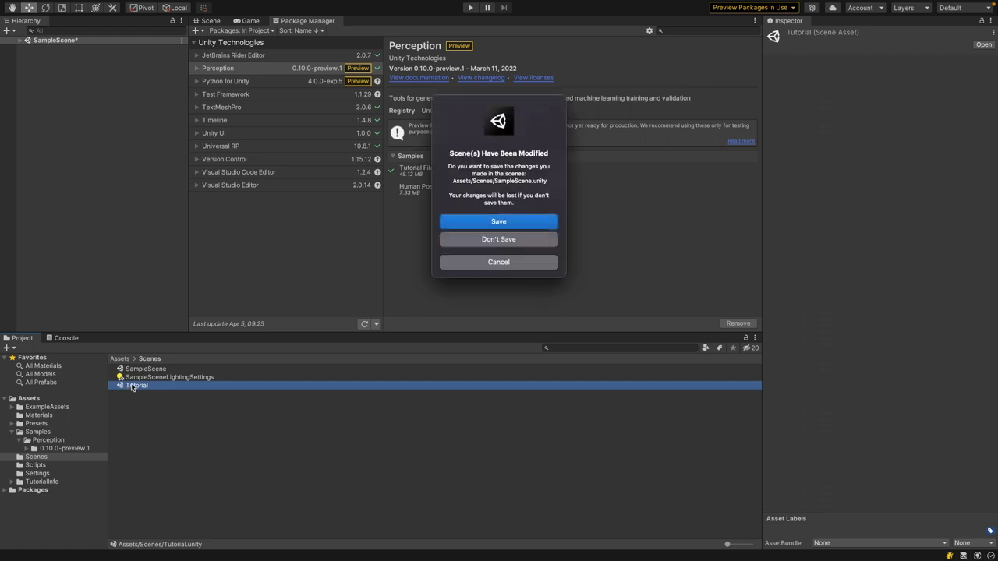
left_click(522, 240)
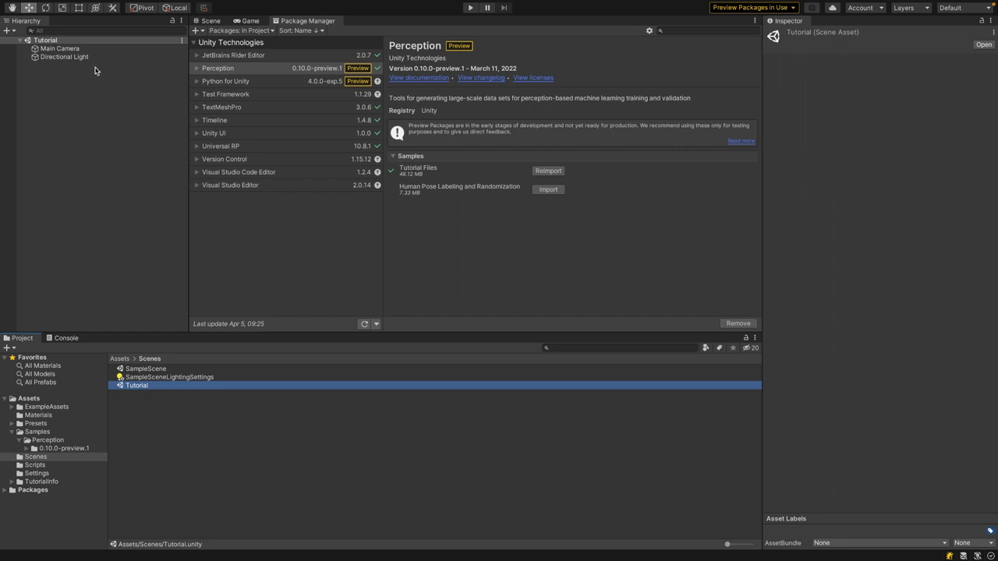
Dock the Game view side by side with the Scene view and widen the Game view.
left_click(210, 21)
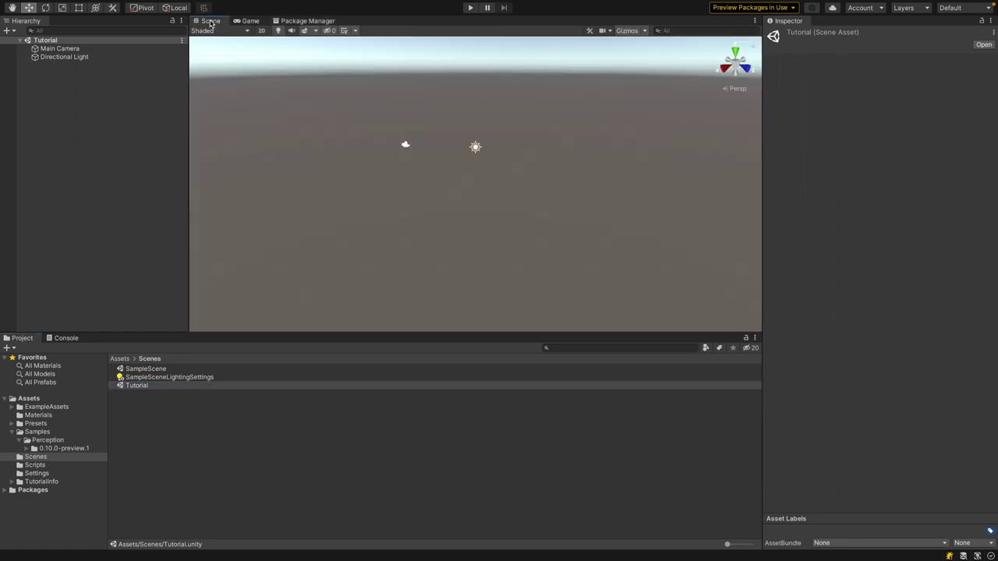
left_click(250, 22)
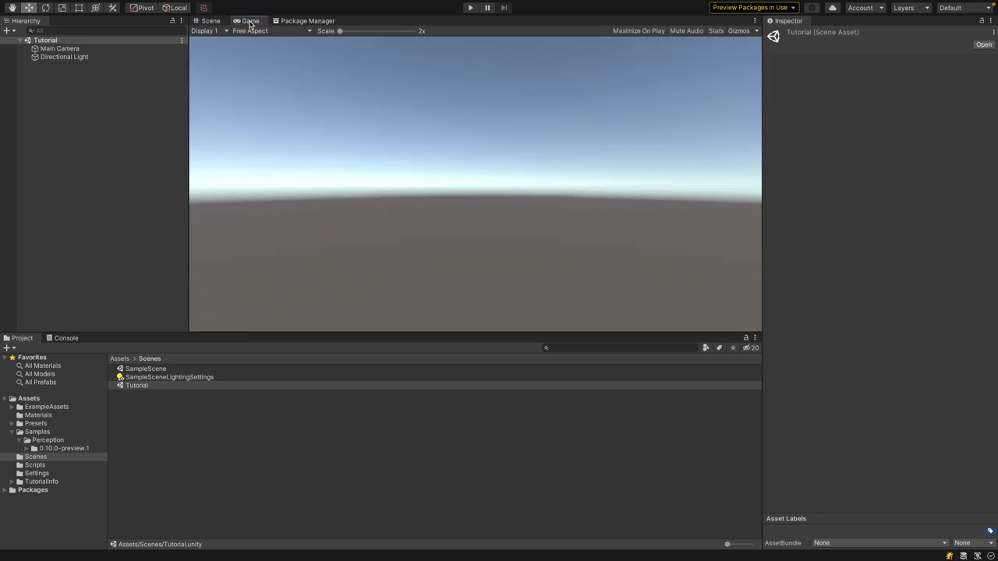
left_click_drag(250, 22, 702, 116)
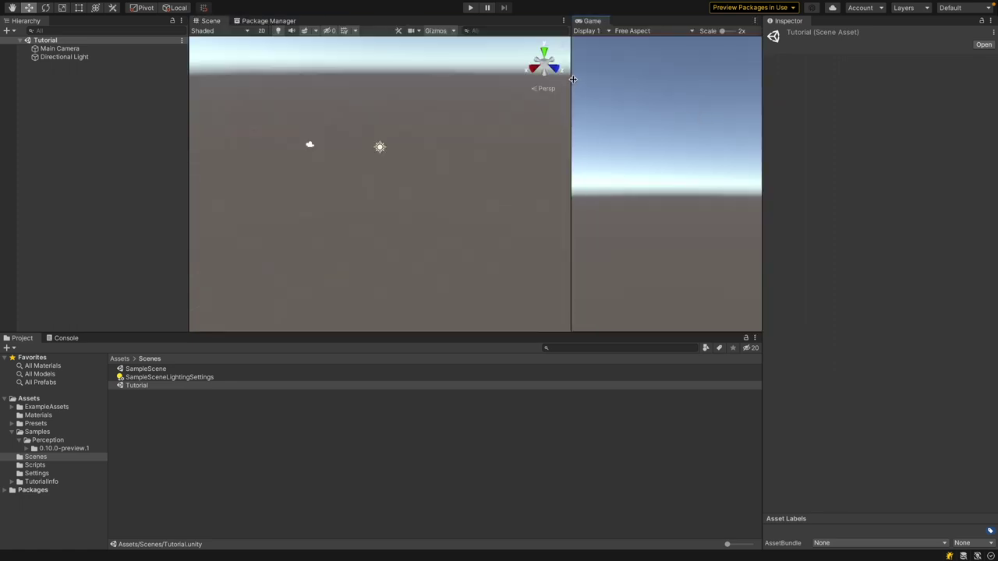
left_click_drag(571, 80, 517, 79)
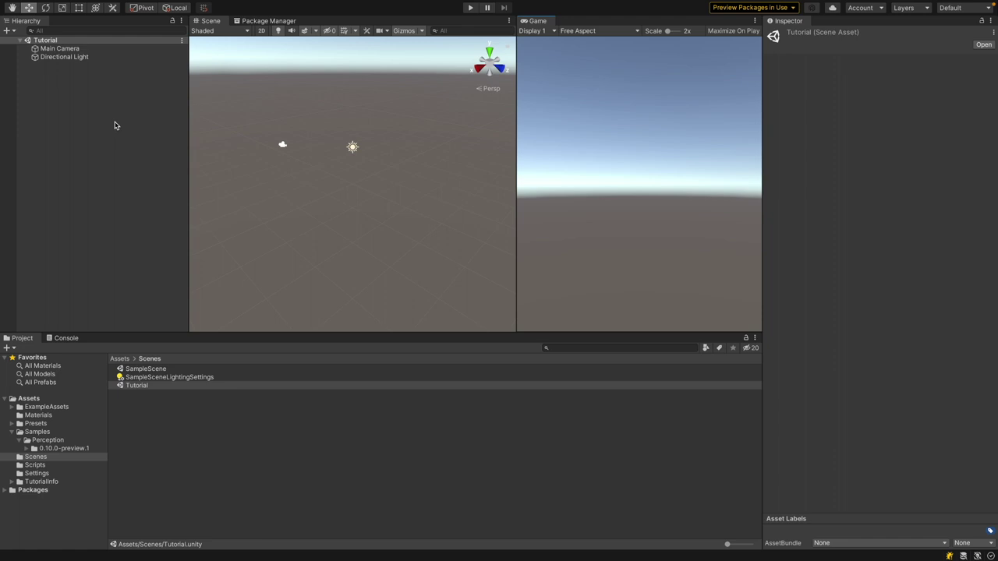
Review the components of the Main Camera and the Directional Light in the Tutorial scene.
left_click(87, 50)
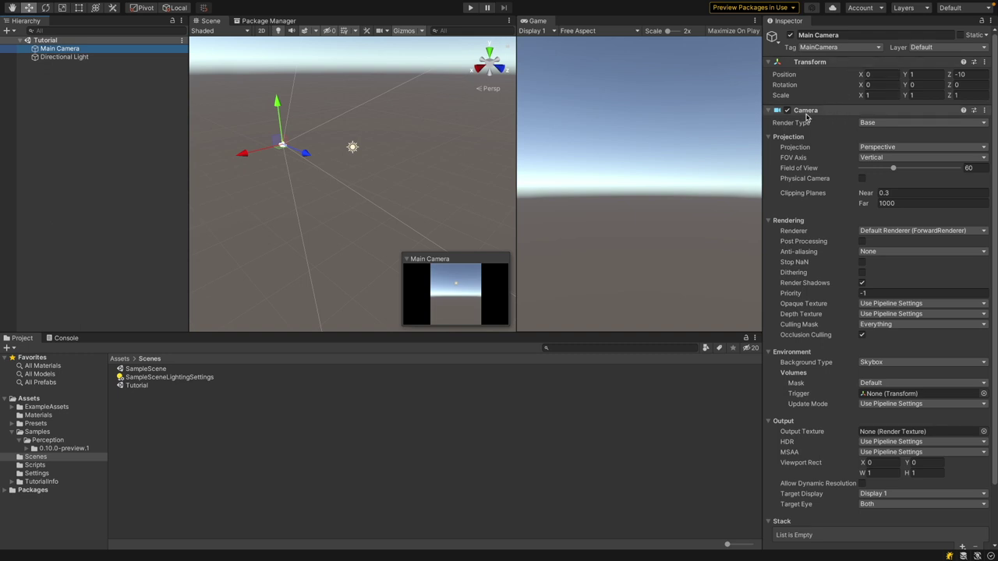
left_click(768, 111)
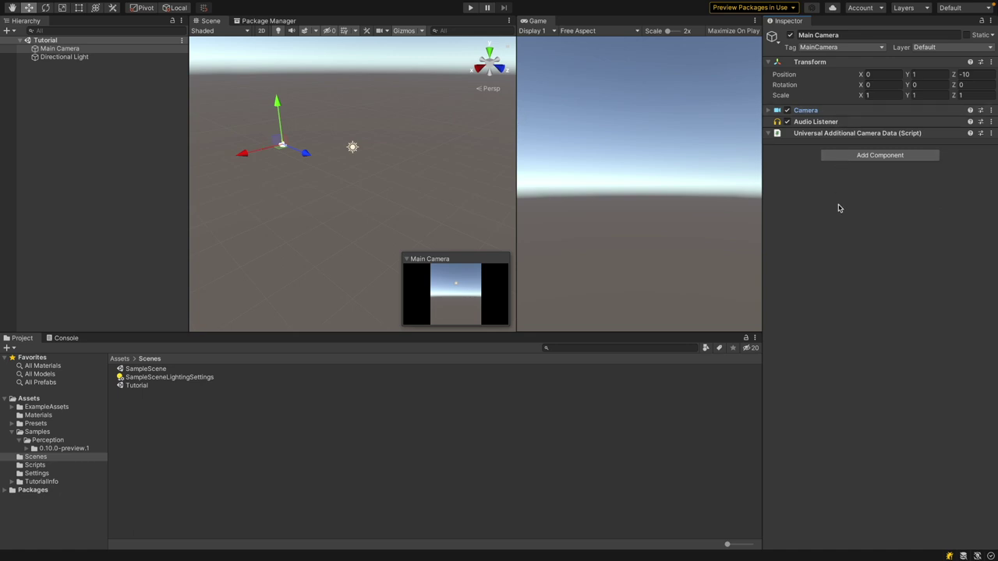
left_click(768, 110)
left_click(768, 110)
left_click(64, 57)
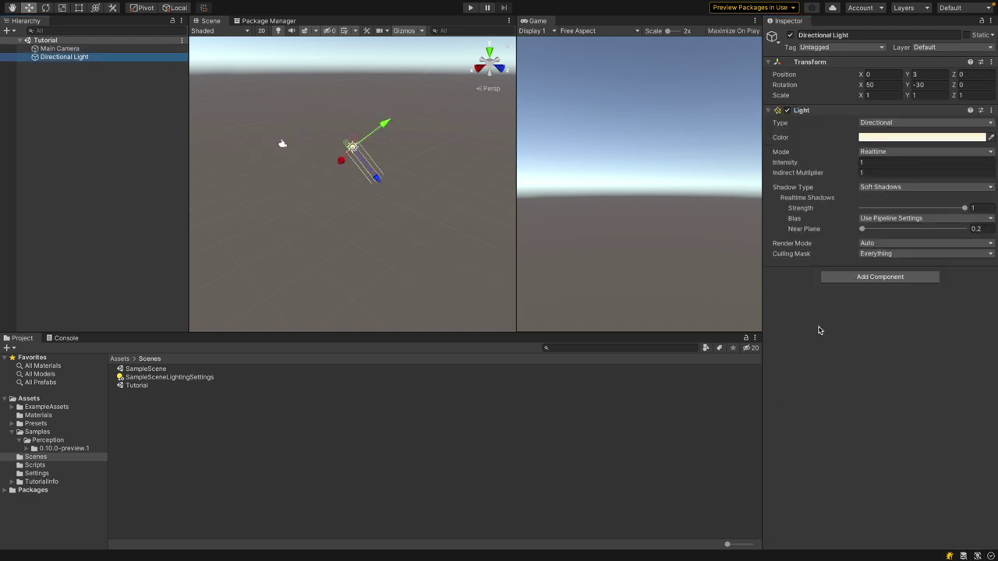
left_click(818, 330)
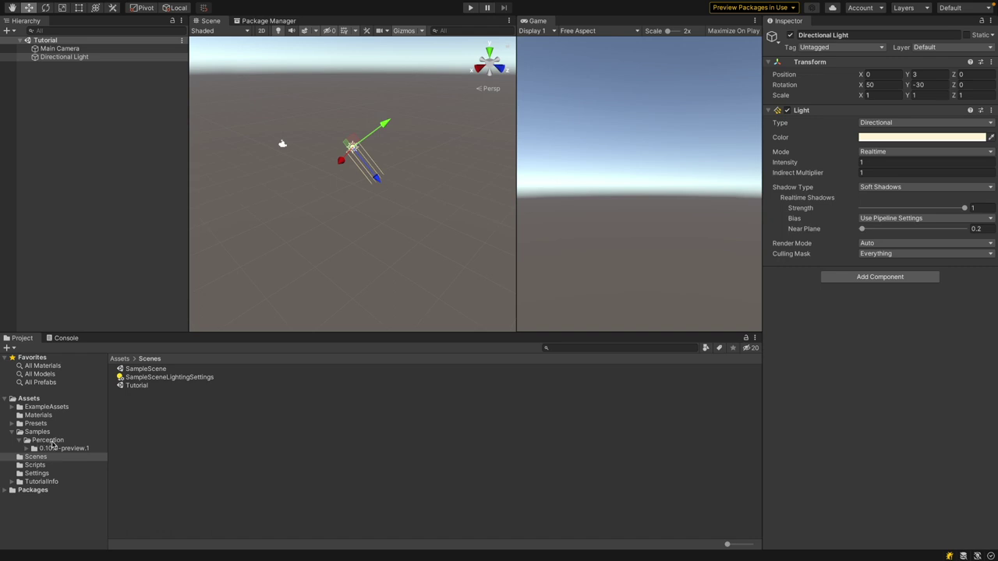
Add the drink_greentea_itoen prefab from the Tutorial Files' Foreground Objects, Phase 1, Prefabs folder to the Tutorial scene.
left_click(26, 449)
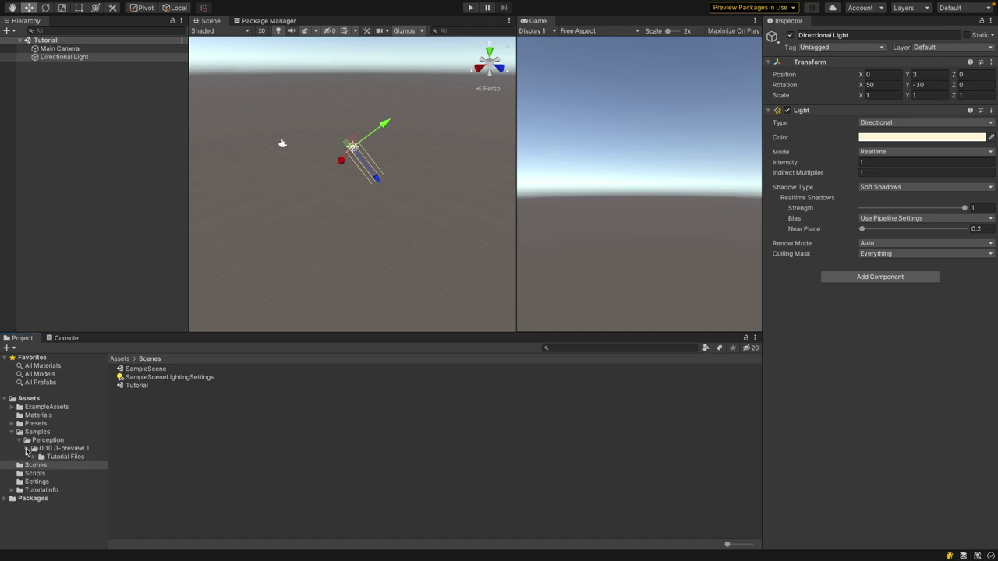
left_click(34, 458)
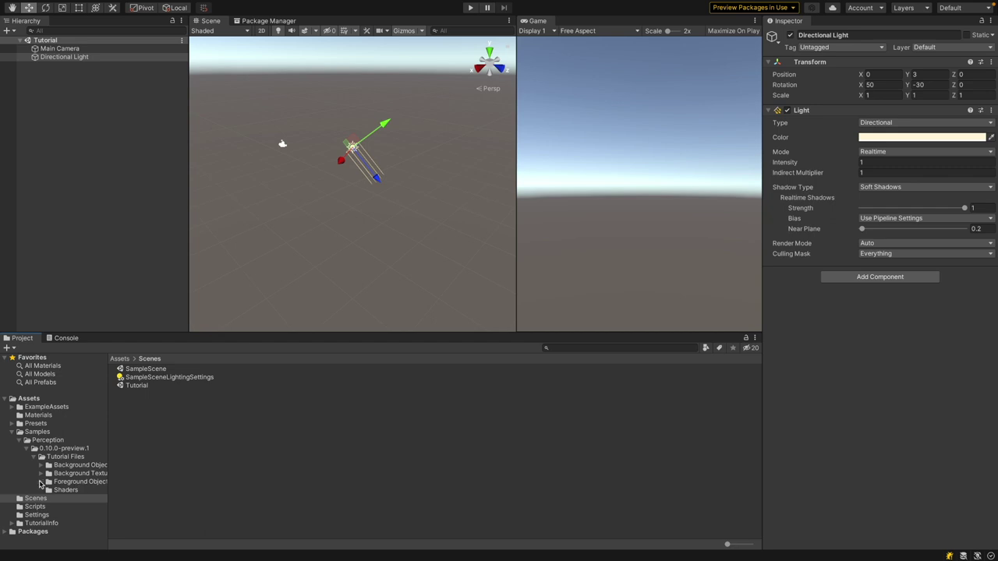
left_click(40, 483)
left_click(49, 491)
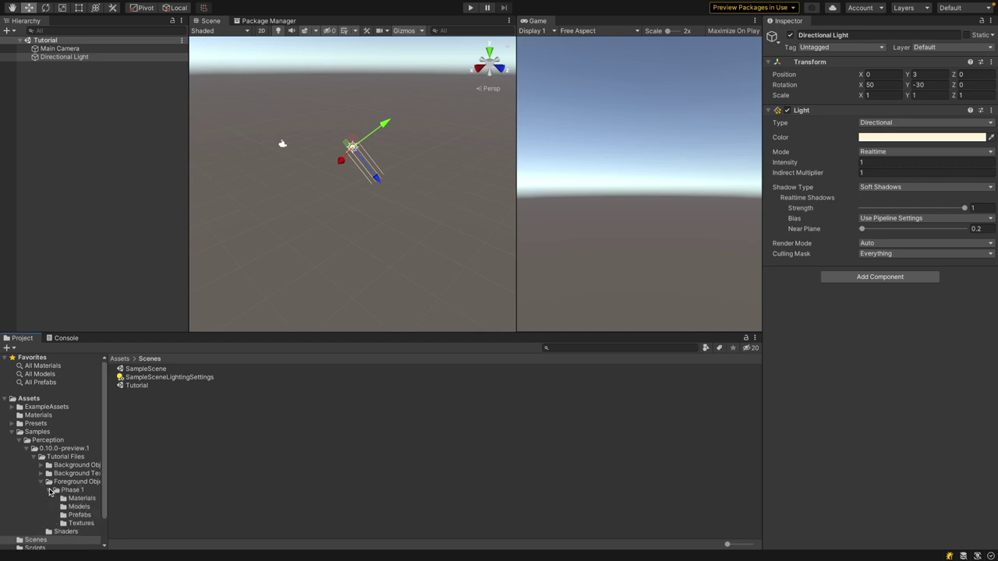
left_click(79, 516)
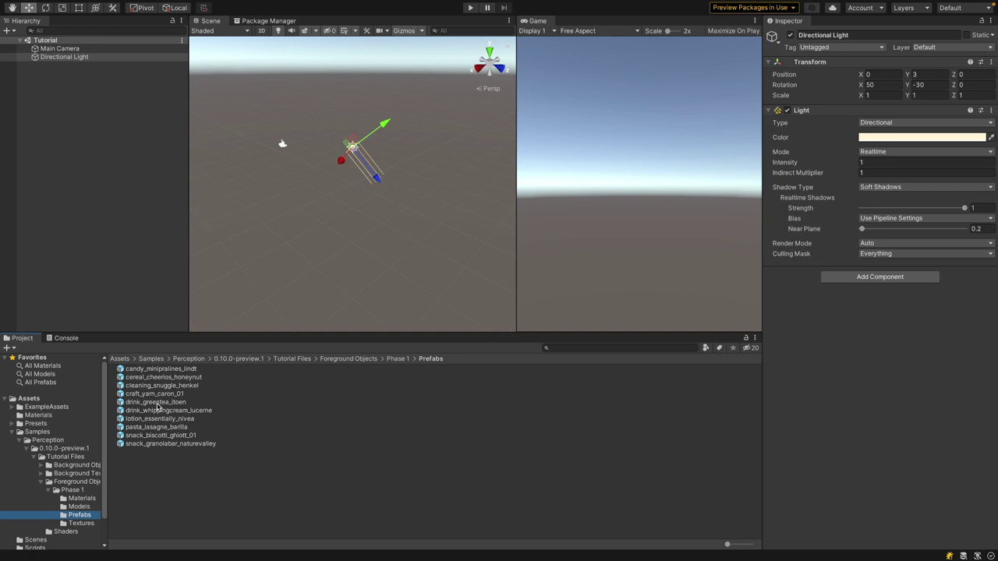
left_click_drag(155, 405, 55, 97)
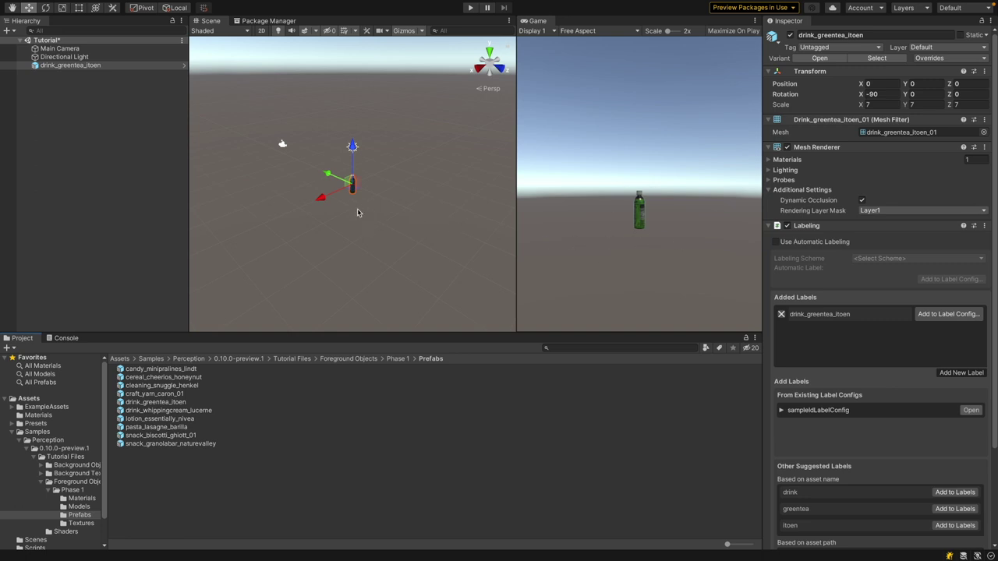
Frame the green tea bottle in the Scene view and examine the mesh asset used by its Mesh Filter.
key("f")
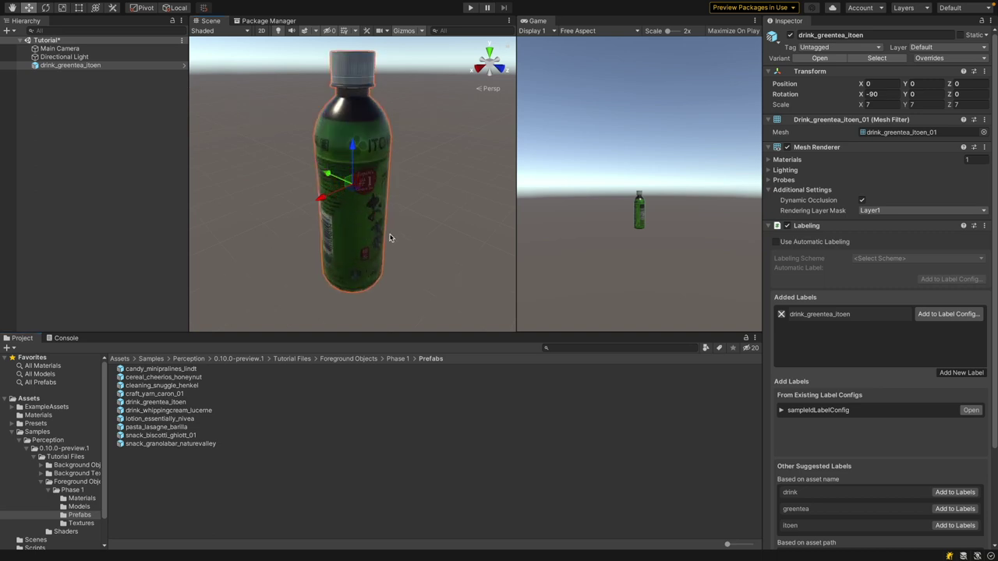
left_click_drag(293, 261, 326, 250, "alt")
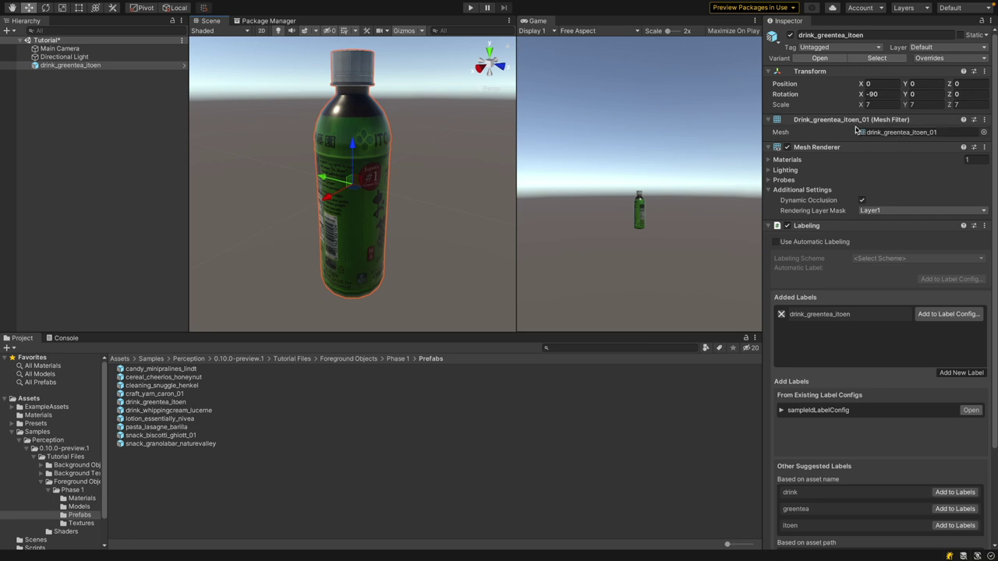
left_click(885, 133)
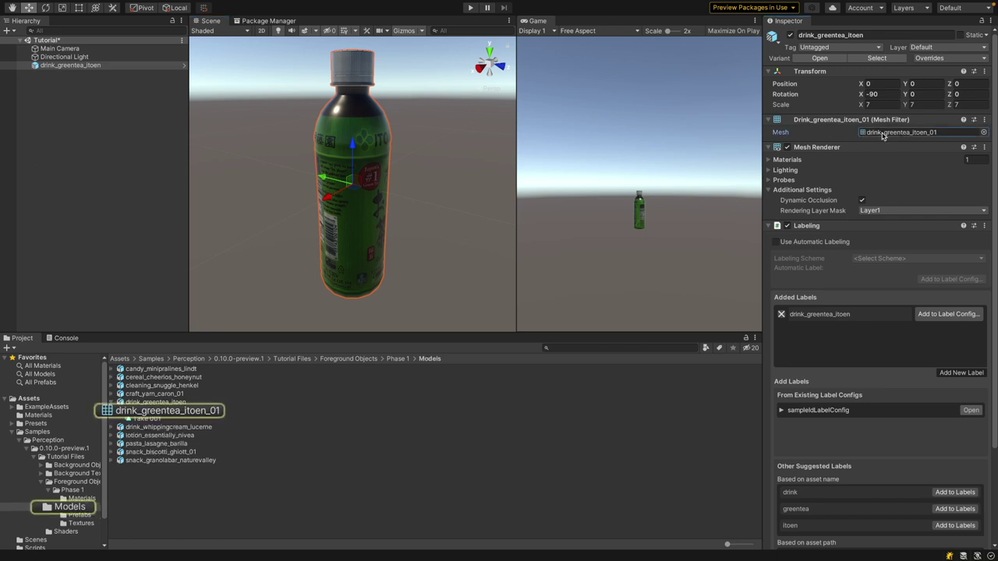
left_click(168, 413)
left_click(891, 440)
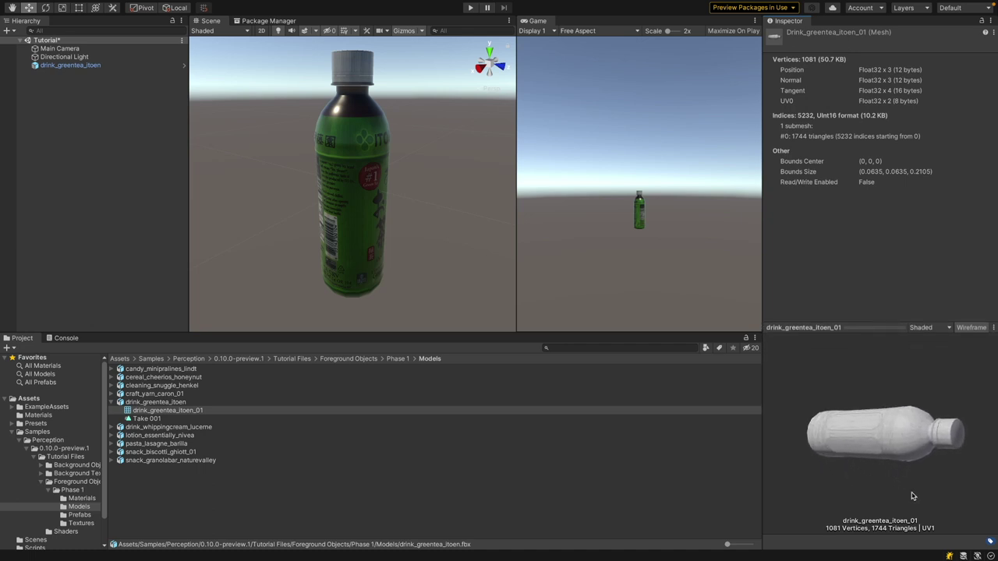
left_click_drag(912, 496, 909, 384)
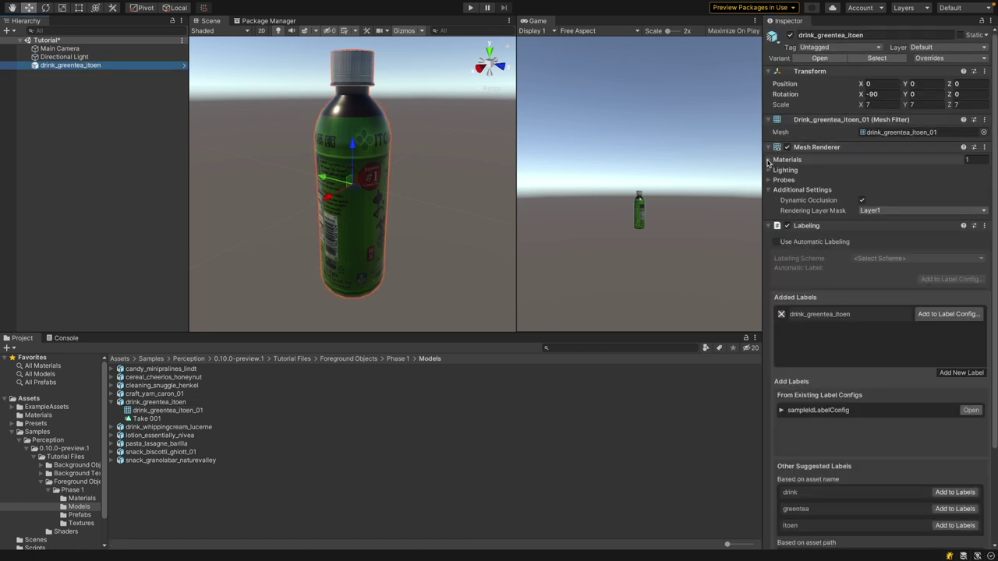
Examine the material assigned to the bottle's Mesh Renderer and view the textured bottle from another side.
left_click(768, 160)
left_click(897, 172)
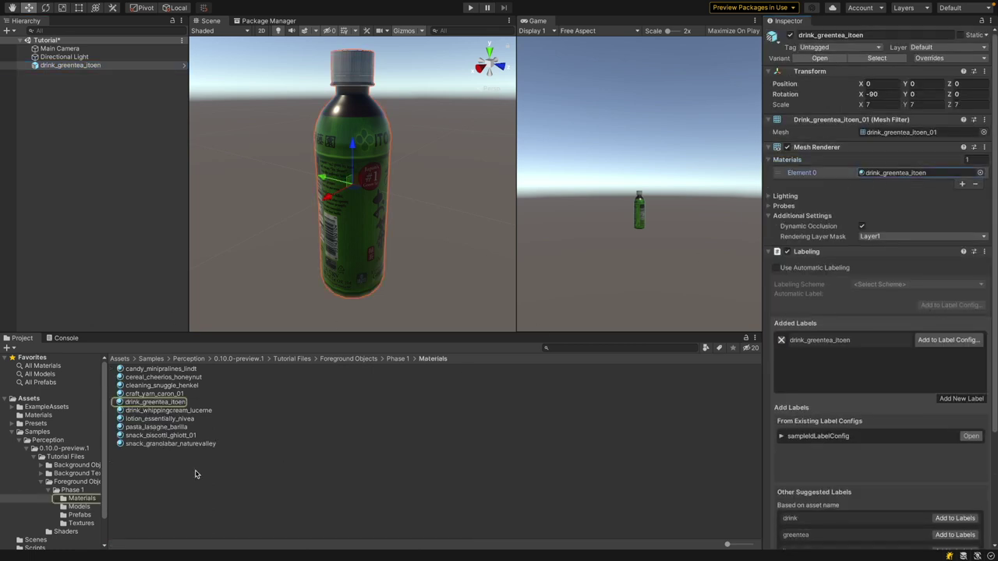
left_click(167, 403)
left_click_drag(909, 482, 882, 437)
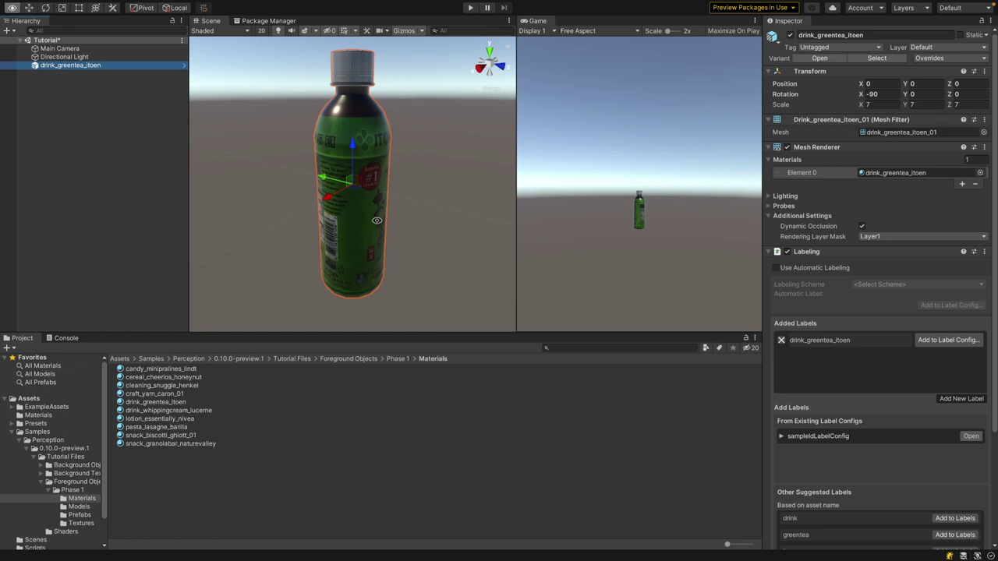
left_click_drag(378, 221, 461, 227, "alt")
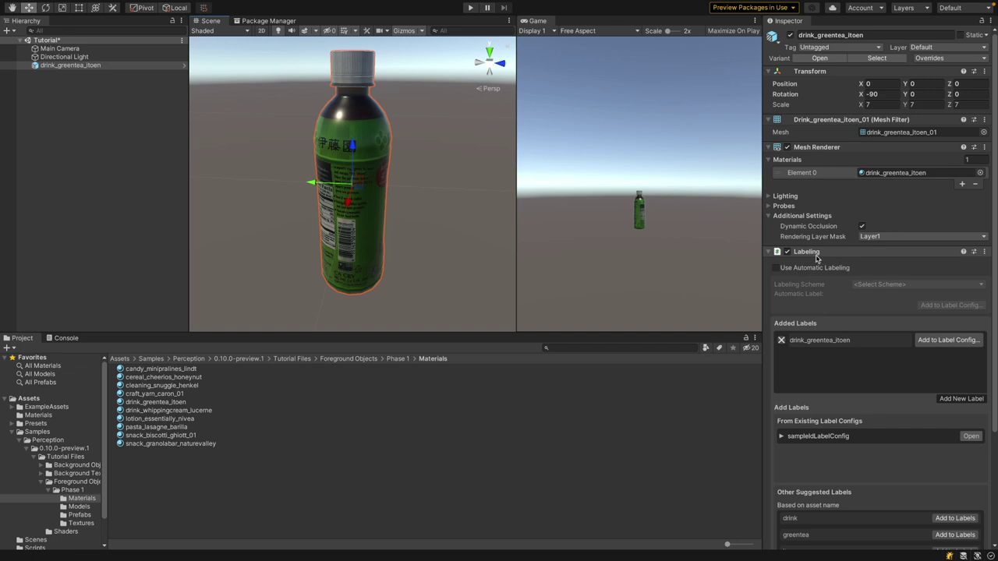
Raise the bottle to a Y position of about 0.15 and tilt it with the Rotate tool.
scroll(350, 187, "down", 3)
mouse_move(355, 145)
left_mouse_down()
mouse_move(359, 94)
mouse_move(360, 136)
left_mouse_up()
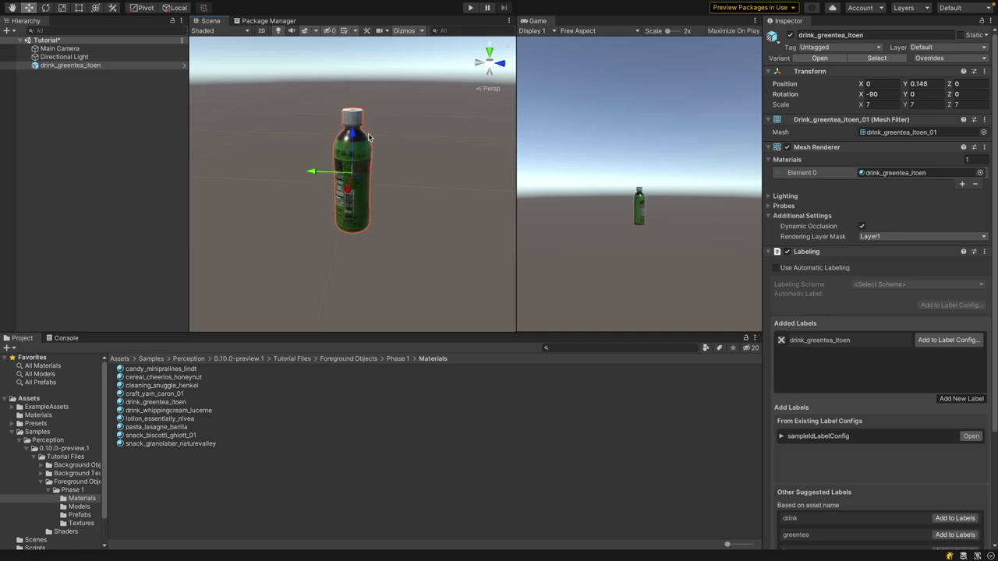
left_click(45, 8)
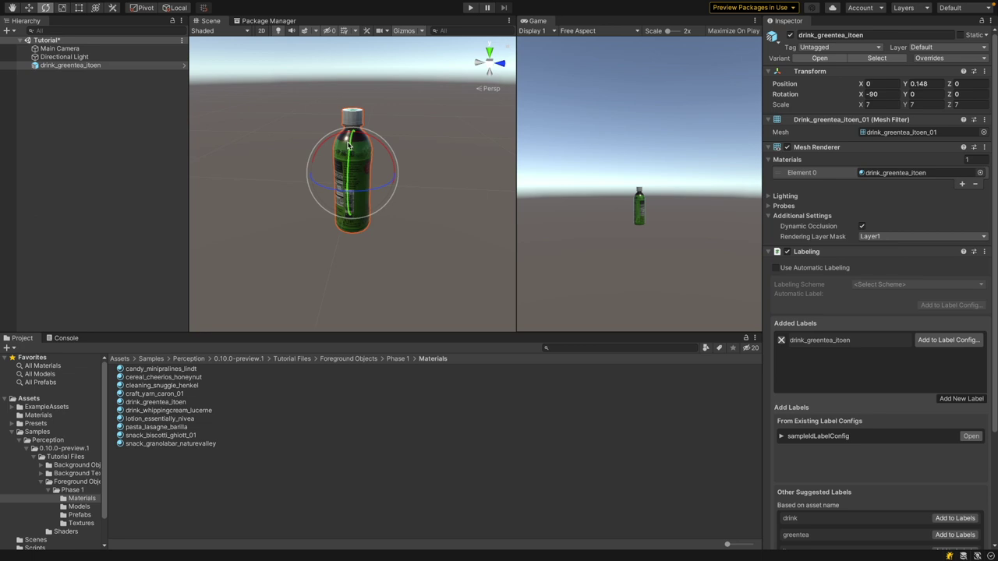
mouse_move(351, 146)
left_mouse_down()
mouse_move(351, 156)
mouse_move(375, 141)
mouse_move(351, 130)
mouse_move(360, 133)
left_mouse_up()
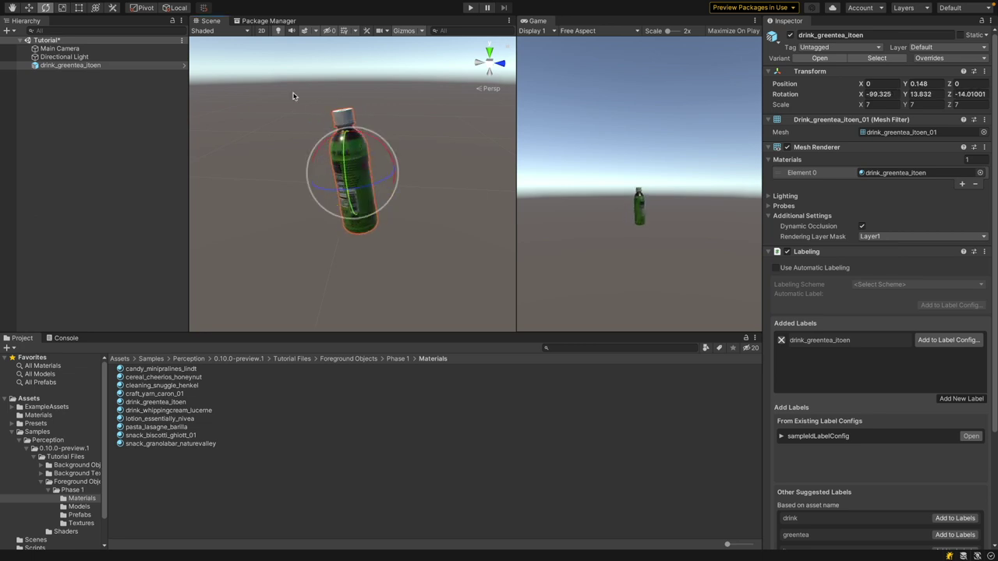
Scale the bottle uniformly to about 6.9 and shift its X position to -0.42.
key("r")
left_click_drag(361, 174, 353, 176)
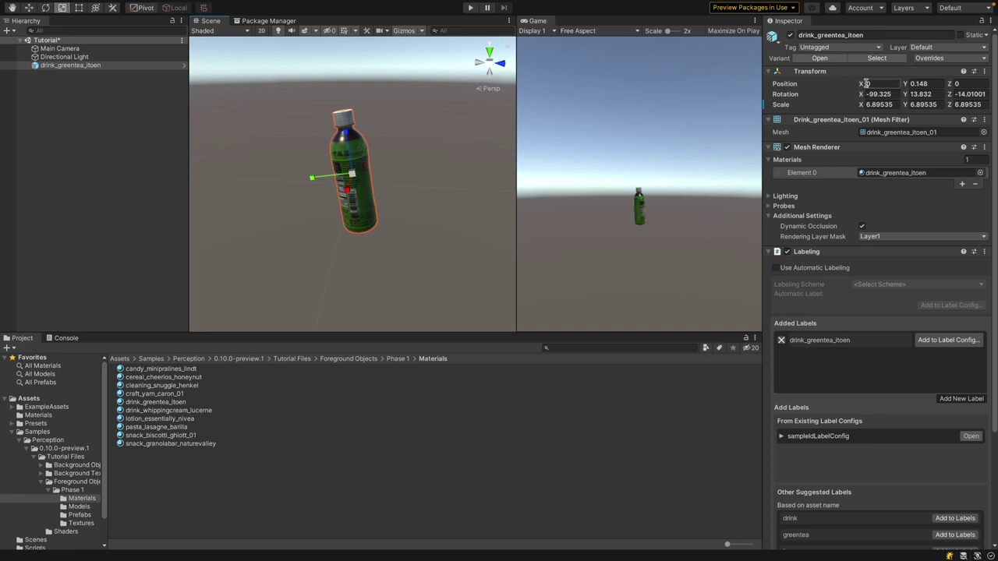
left_click_drag(861, 84, 838, 74)
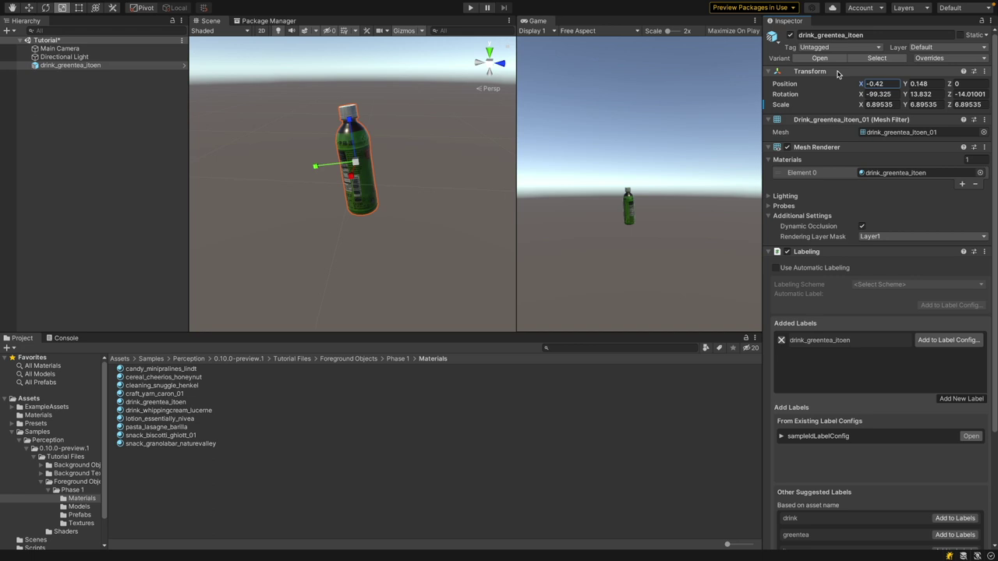
key("Return")
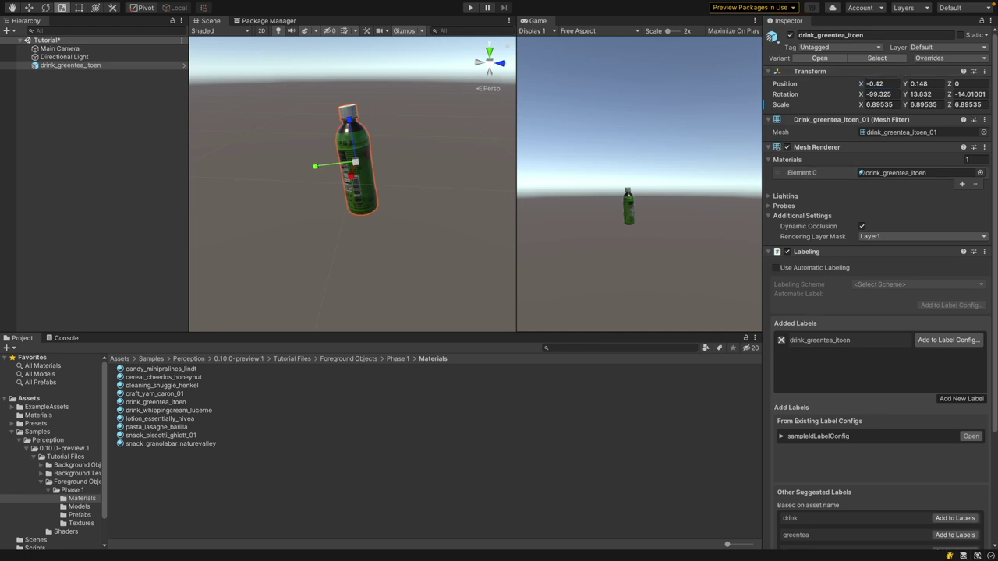
Set the bottle's scale to 7 on the X, Y and Z axes.
left_click(896, 104)
type("7")
key("Tab")
key("Tab")
type("7")
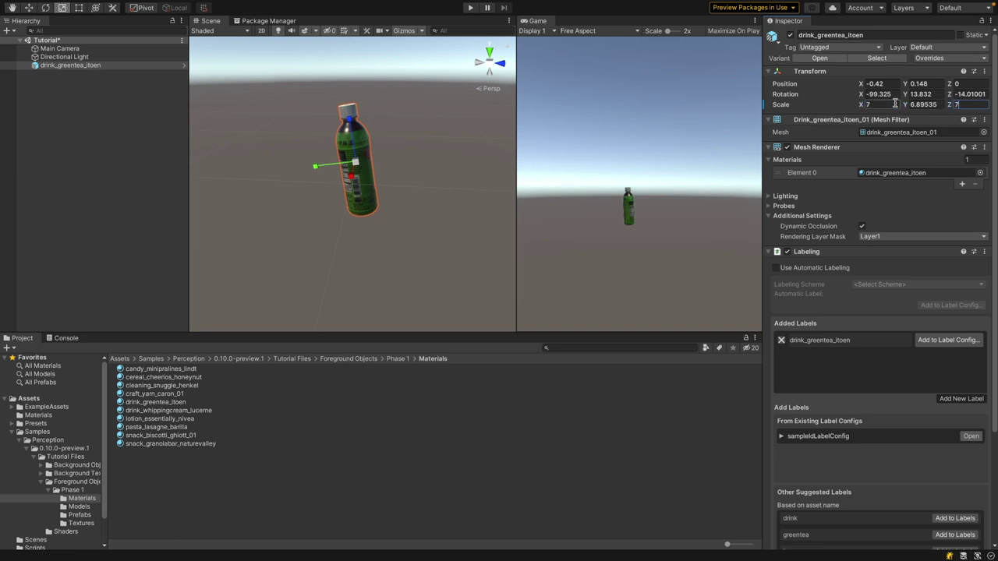
left_click(926, 106)
type("7")
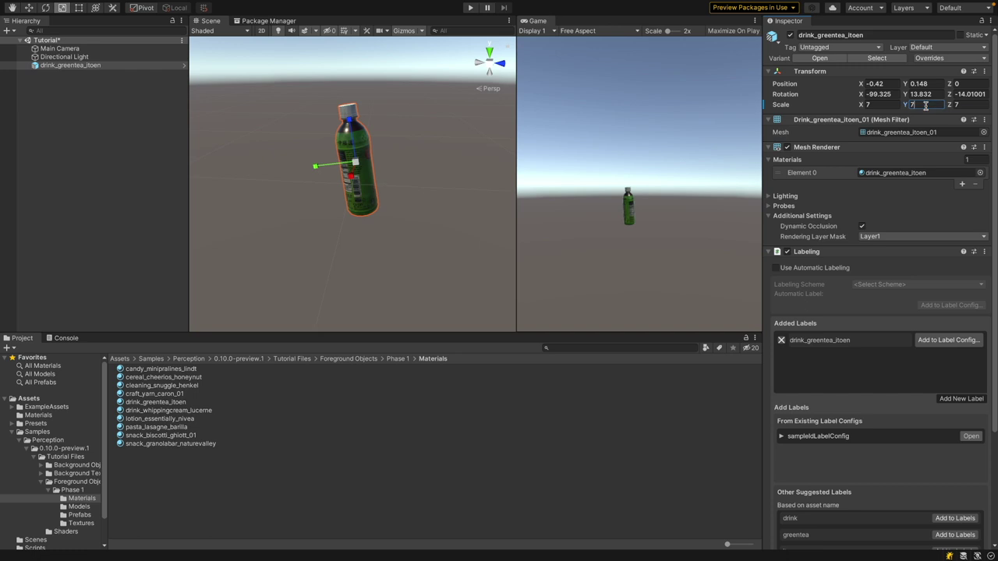
Set the bottle's rotation to X -90, Y 0, Z 0.
left_click(894, 94)
type("-90")
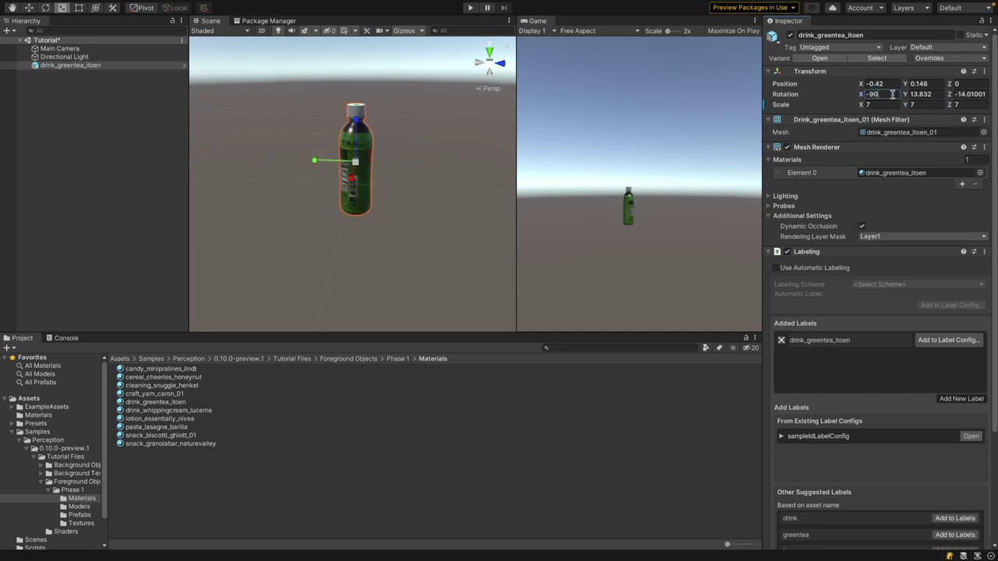
key("Tab")
type("0")
key("Tab")
type("0")
Set the bottle's X and Y position to 0 and save the scene.
left_click(887, 84)
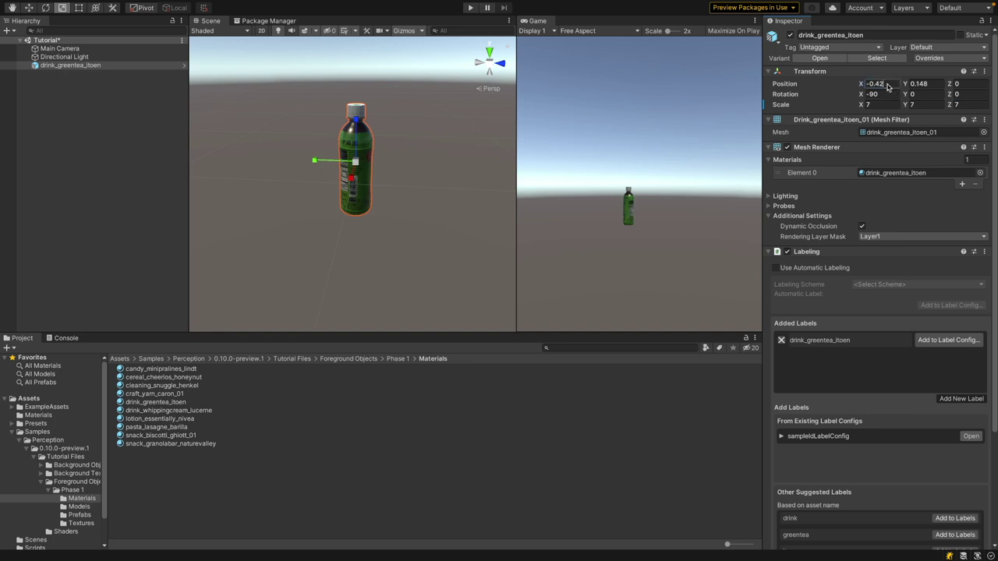
type("0")
key("Tab")
type("0")
key("ctrl+s")
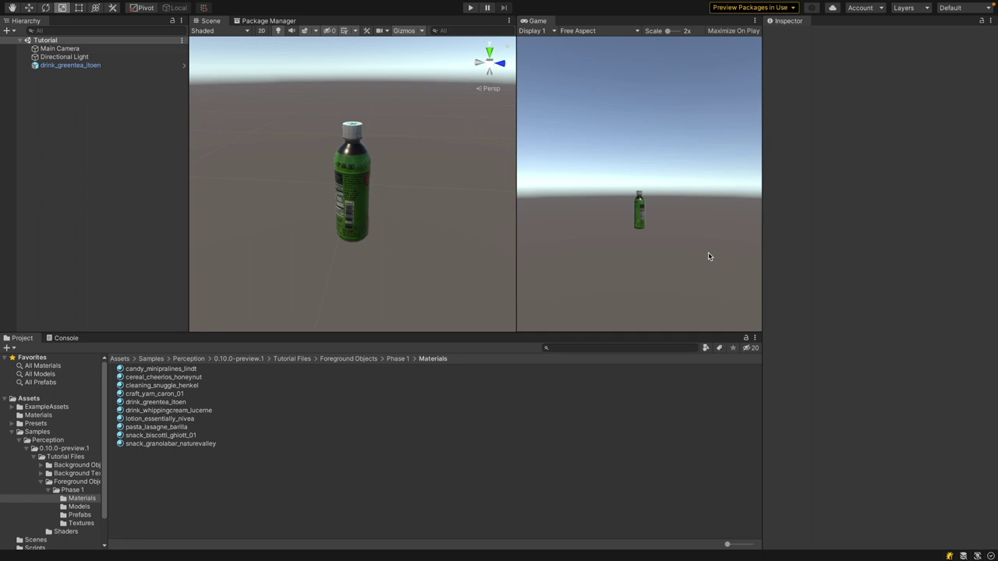
Add a Perception Camera component to the Main Camera.
left_click(60, 49)
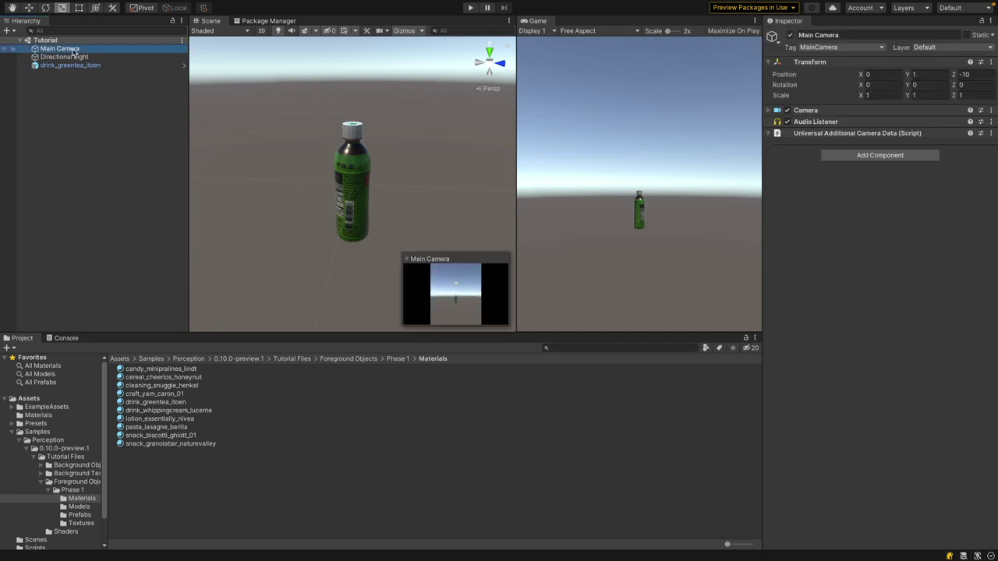
left_click(867, 156)
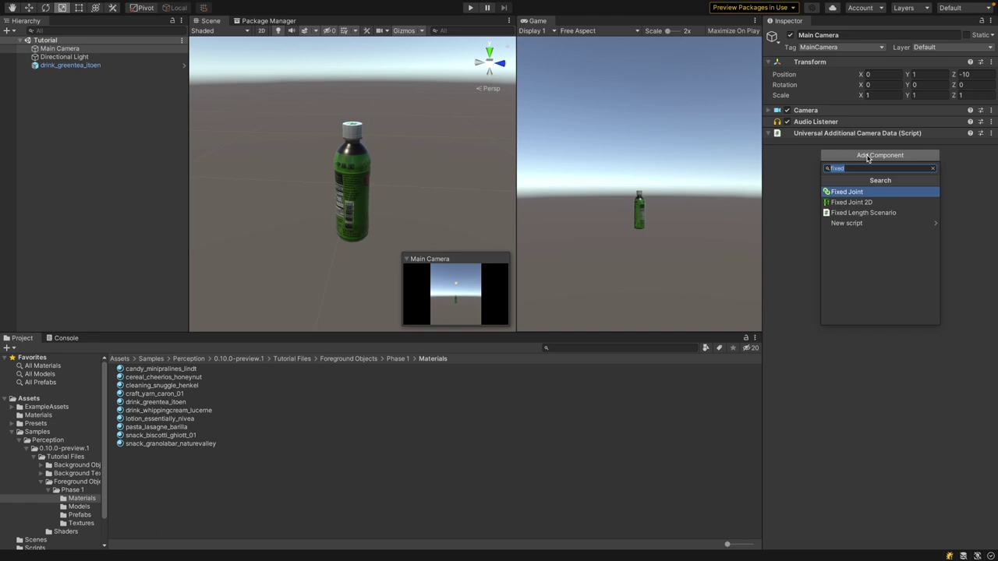
type("percep")
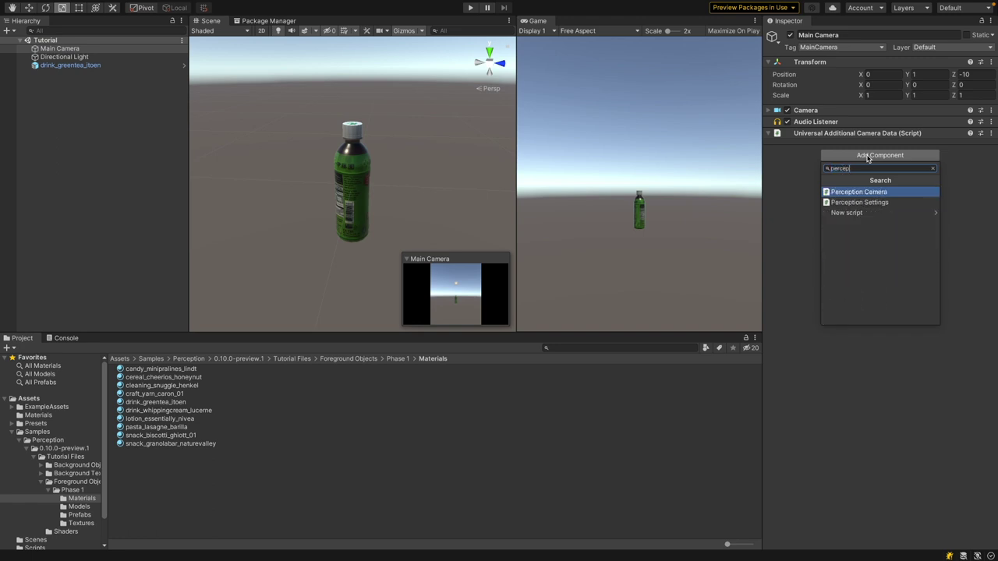
left_click(873, 191)
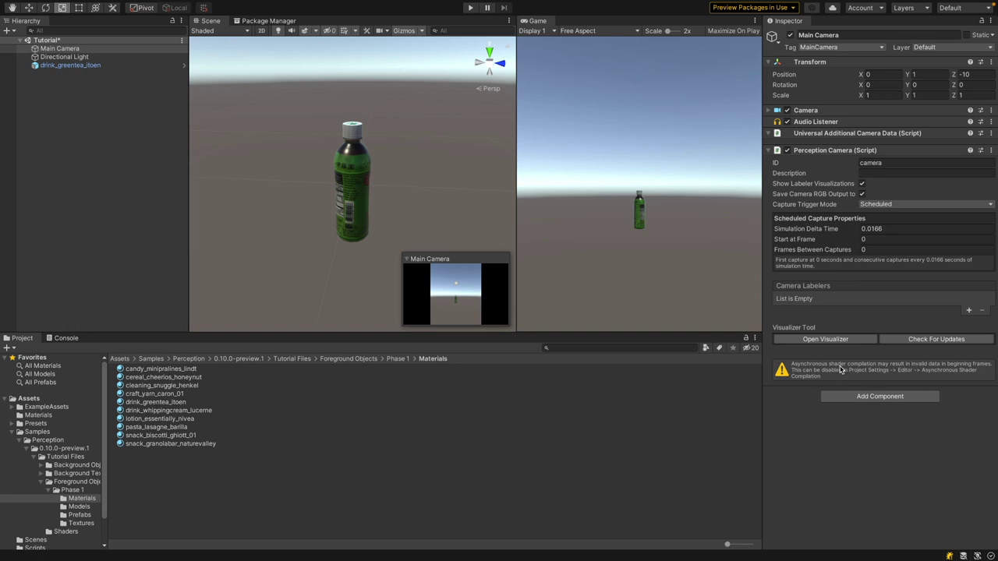
Disable Asynchronous Shader Compilation in the project's Editor settings and return to the Main Camera's properties.
left_click(83, 5)
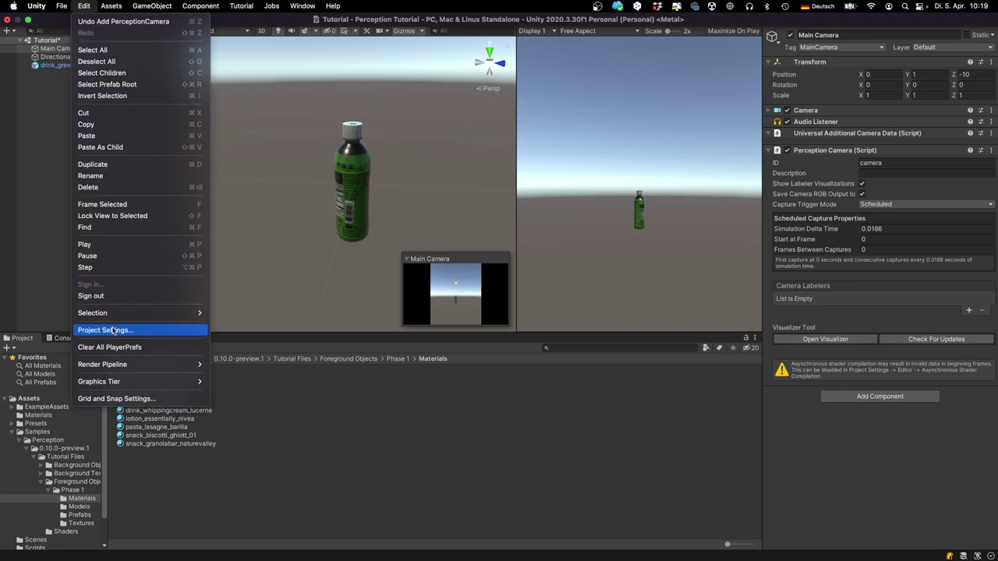
left_click(105, 331)
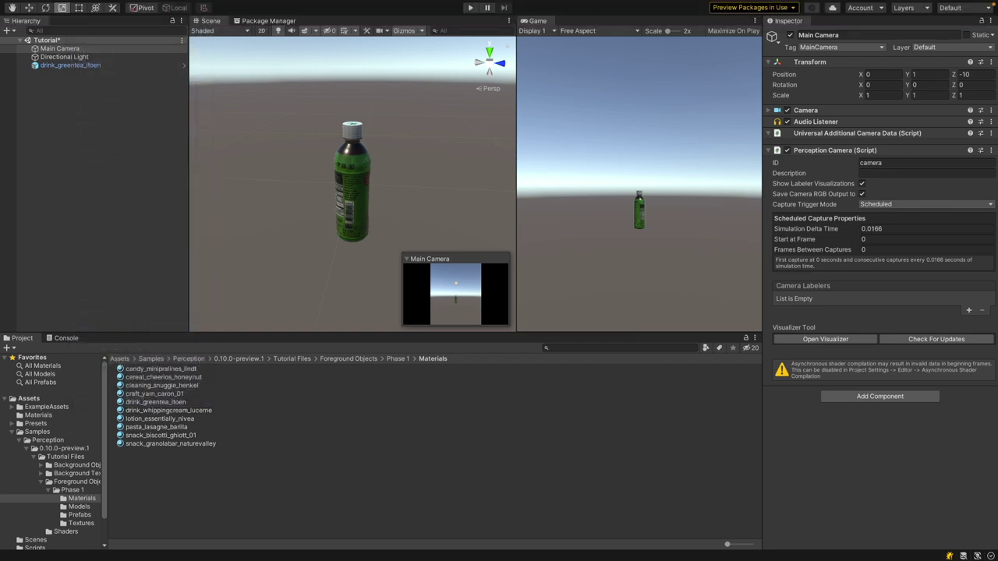
left_click(842, 25)
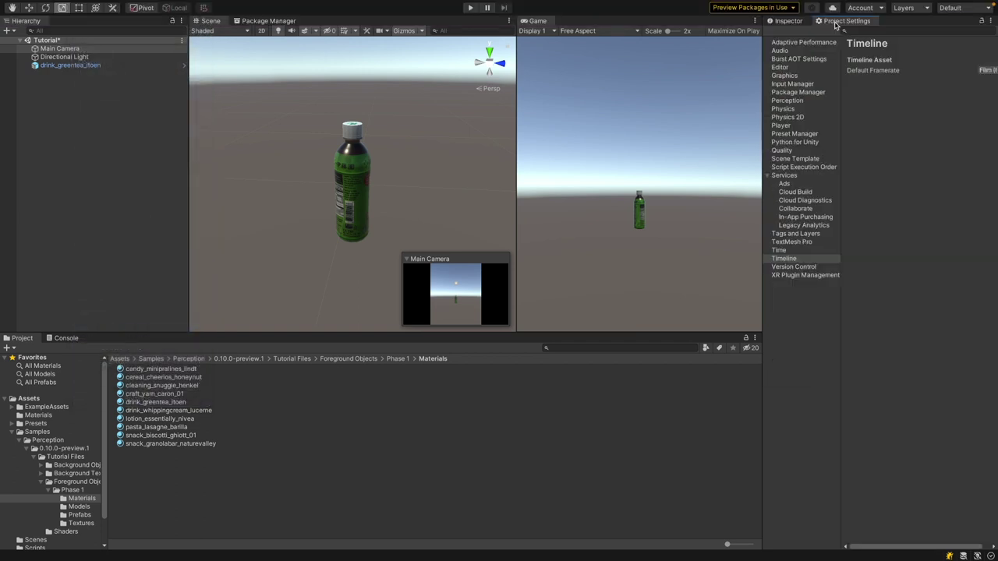
left_click(782, 67)
scroll(928, 271, "down", 4)
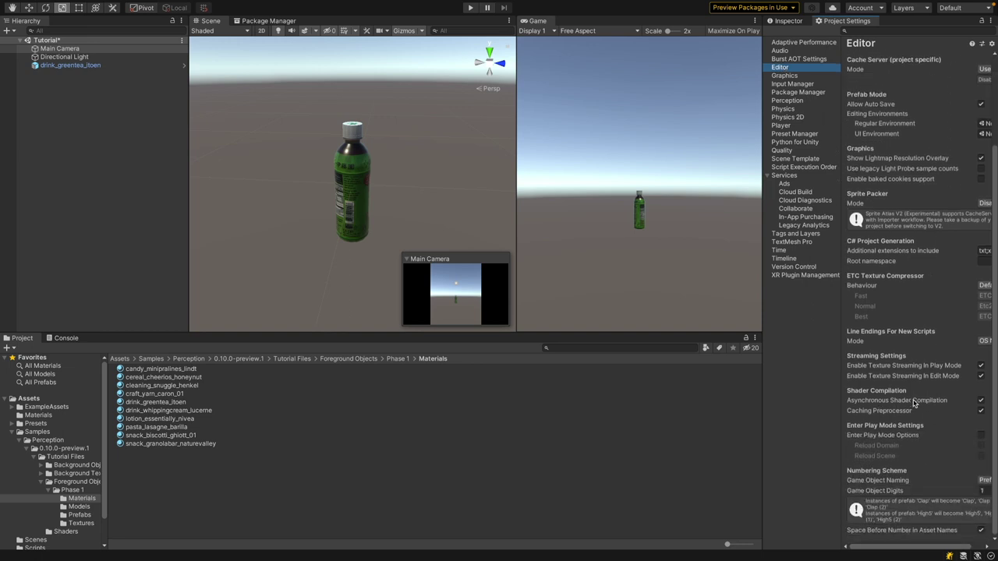
left_click(789, 21)
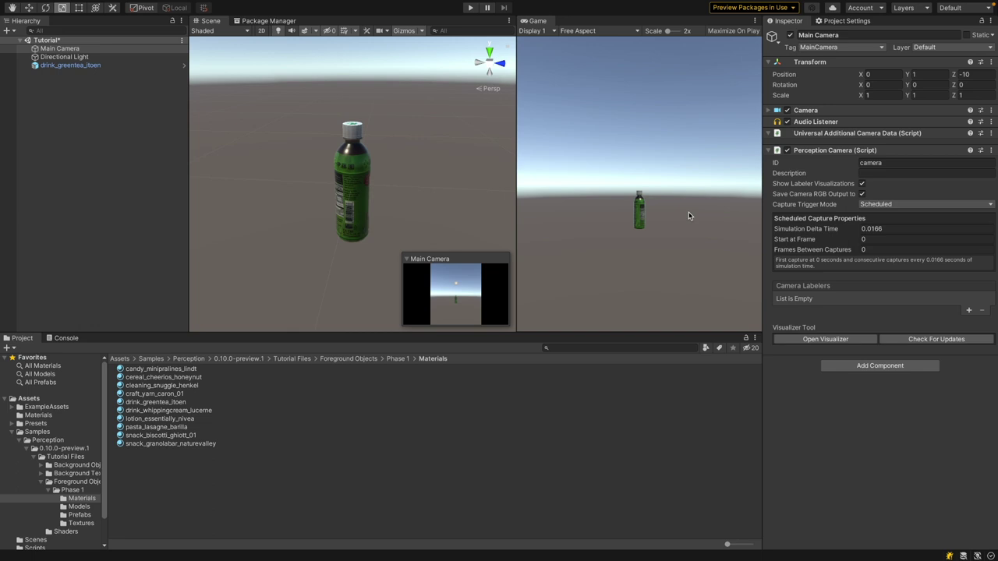
Turn off saving the camera's RGB output to disk and set the Perception endpoint's base path to the Perception folder on WorkSSD.
left_click(862, 194)
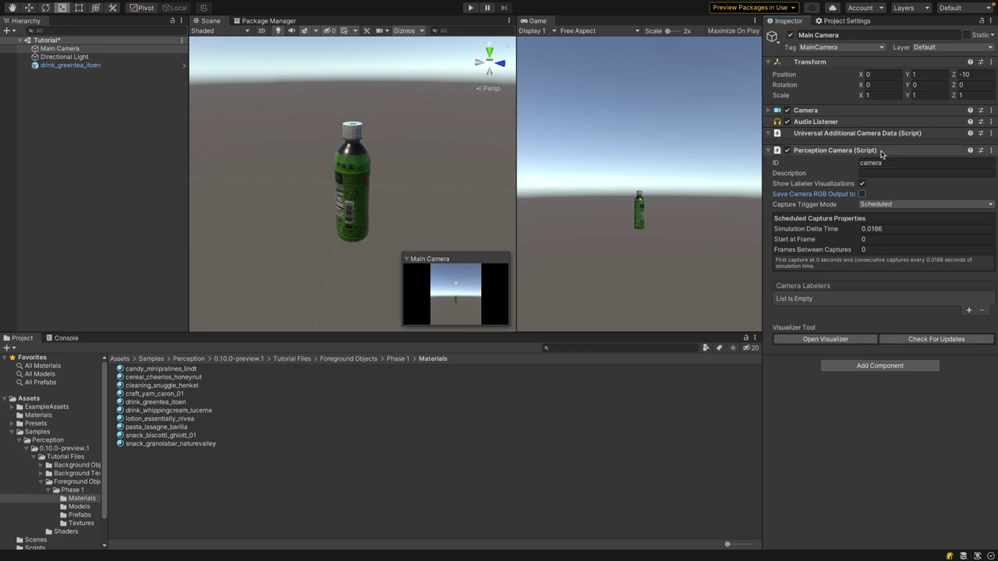
left_click(848, 22)
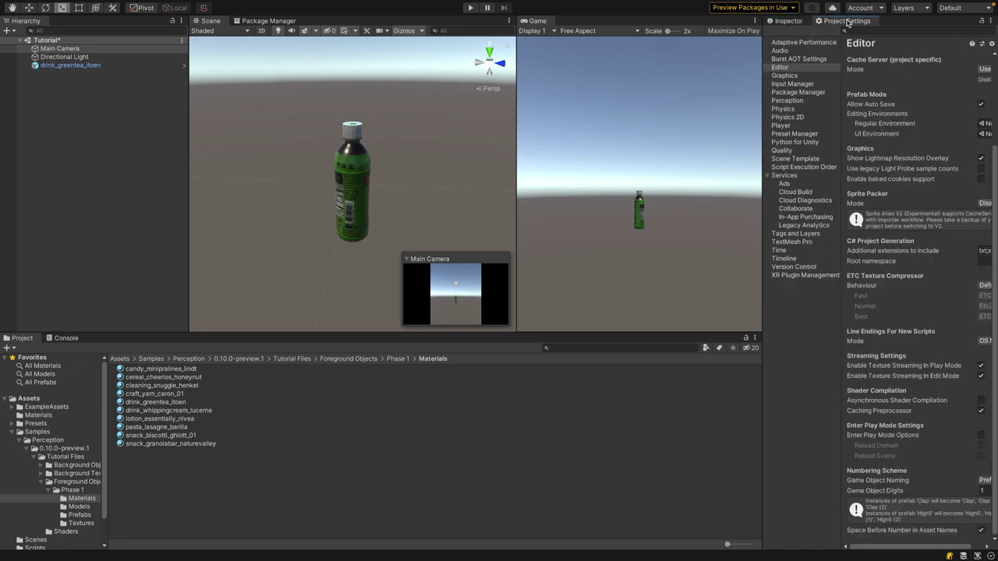
left_click(796, 102)
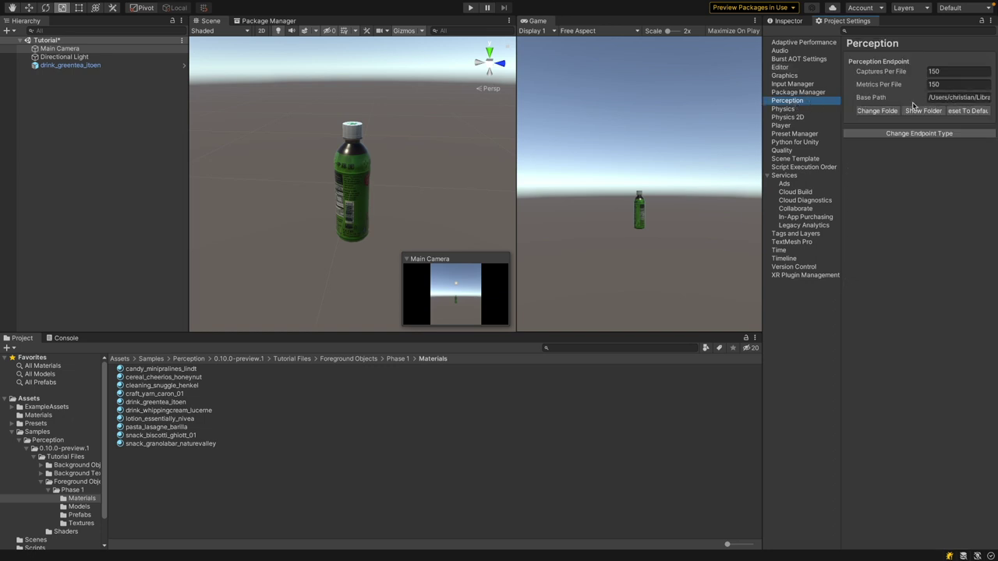
left_click(877, 111)
scroll(314, 304, "down", 5)
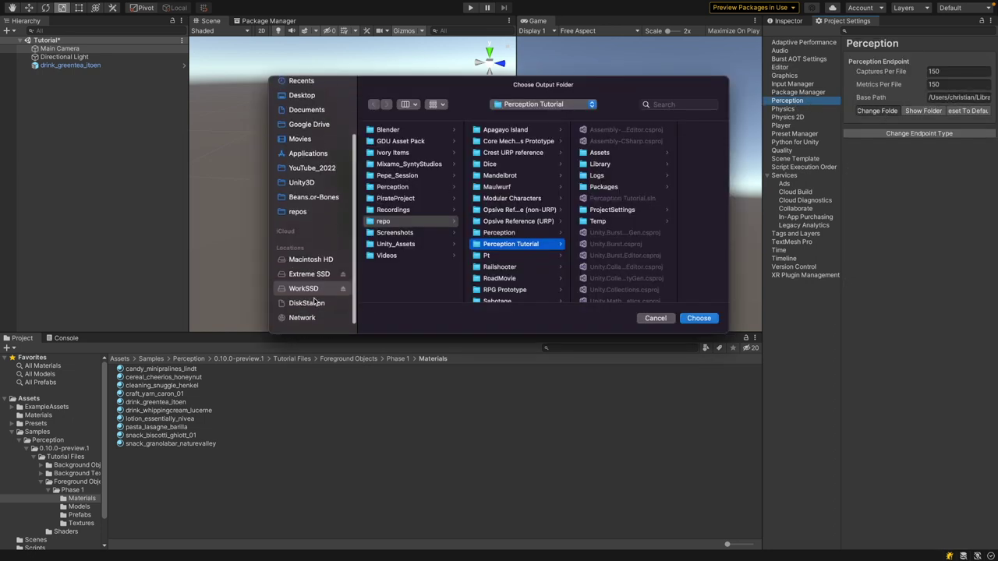
left_click(410, 189)
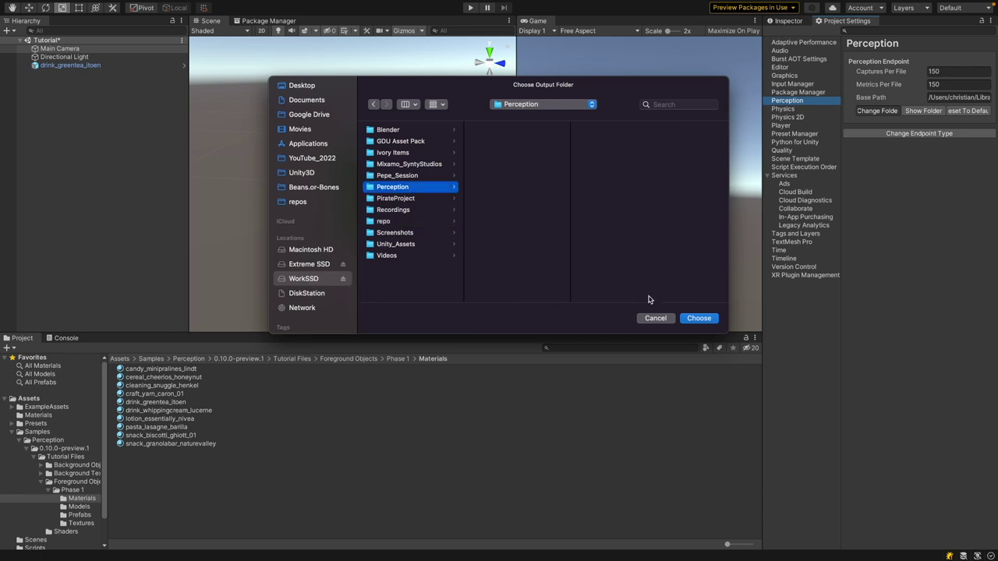
left_click(699, 318)
left_click(789, 22)
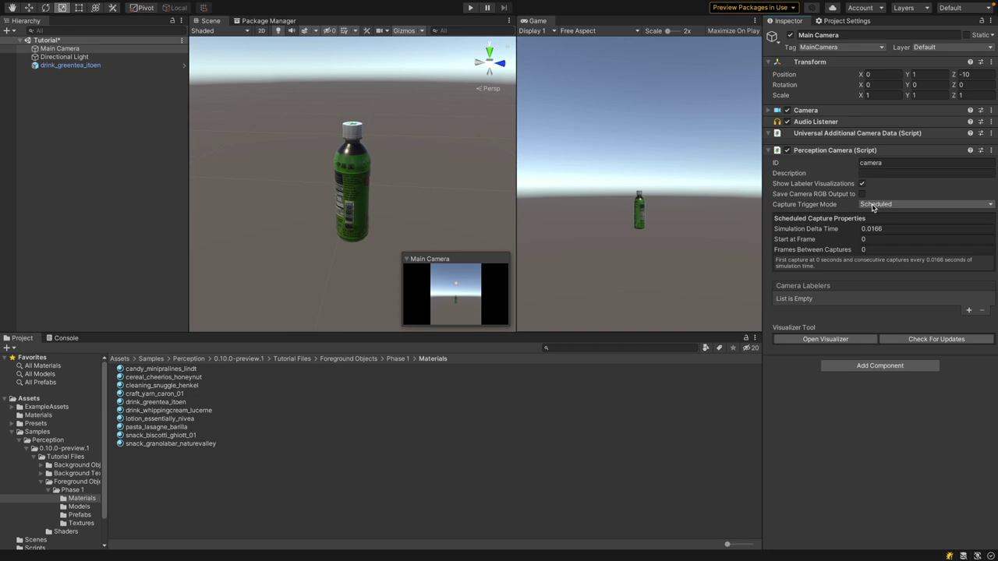
Try the Manual capture trigger mode on the Perception Camera and switch it back to Scheduled.
mouse_move(838, 232)
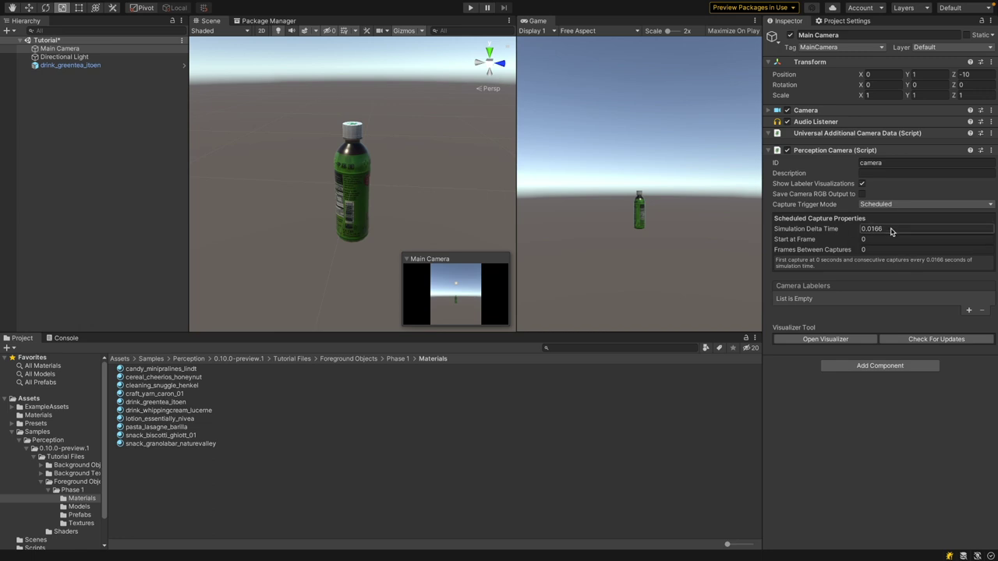
left_click(890, 229)
left_click(953, 204)
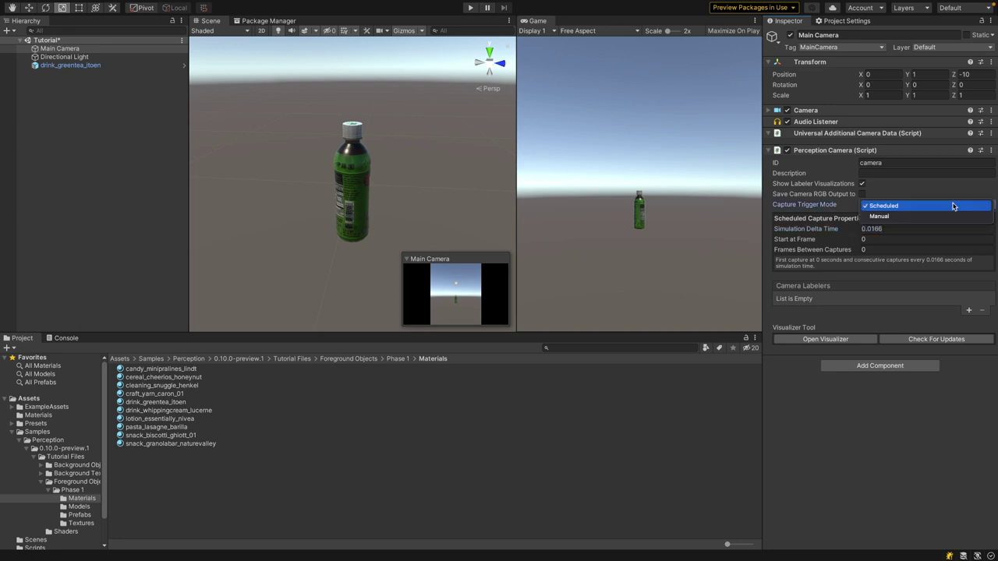
left_click(952, 216)
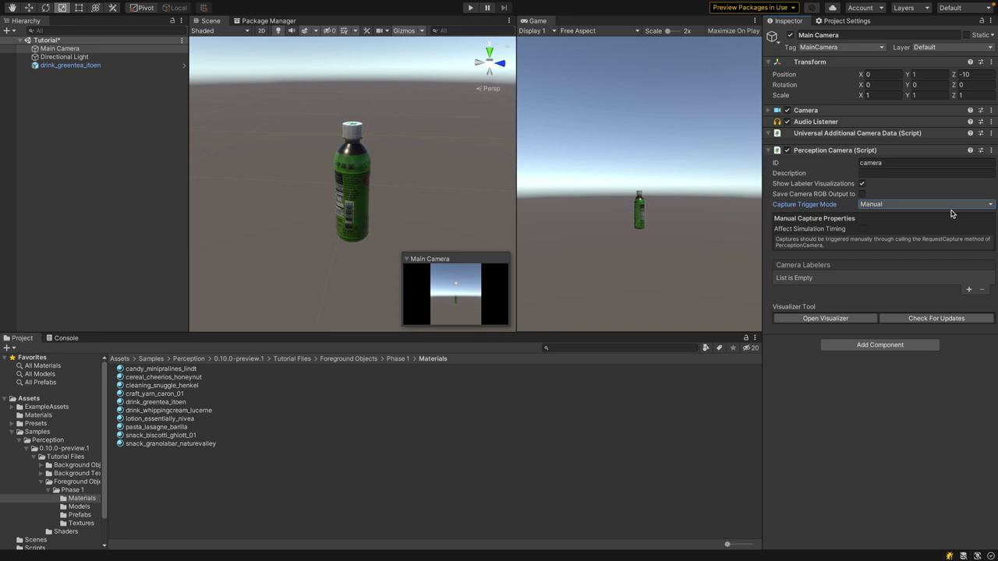
left_click(951, 206)
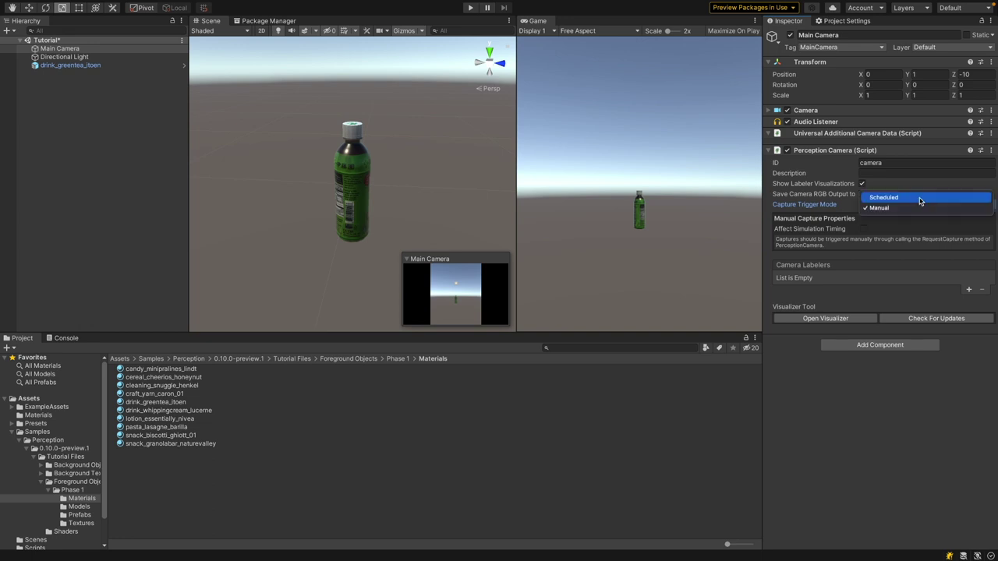
left_click(920, 200)
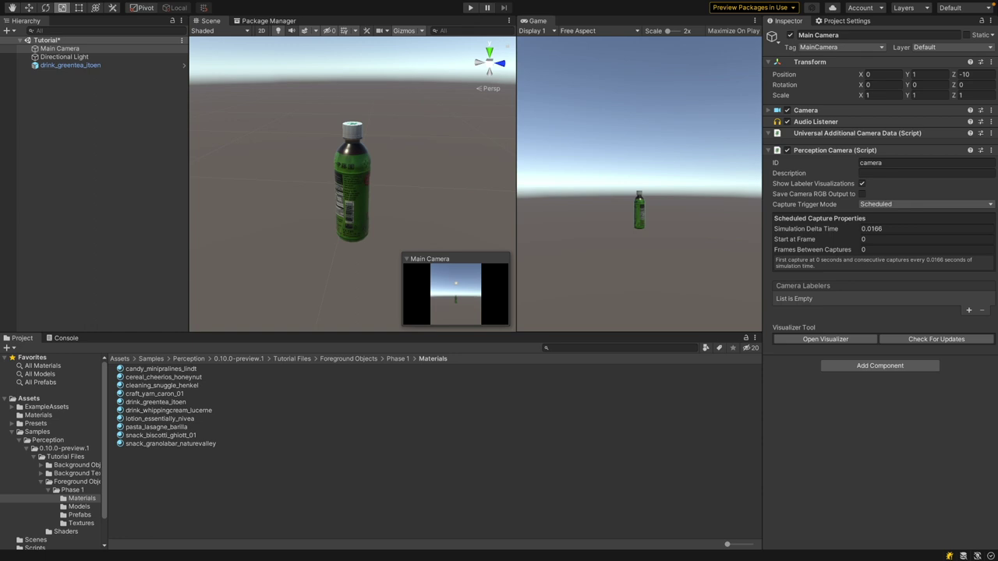
Set the Game view resolution to the 1280x720 preset.
left_click(638, 32)
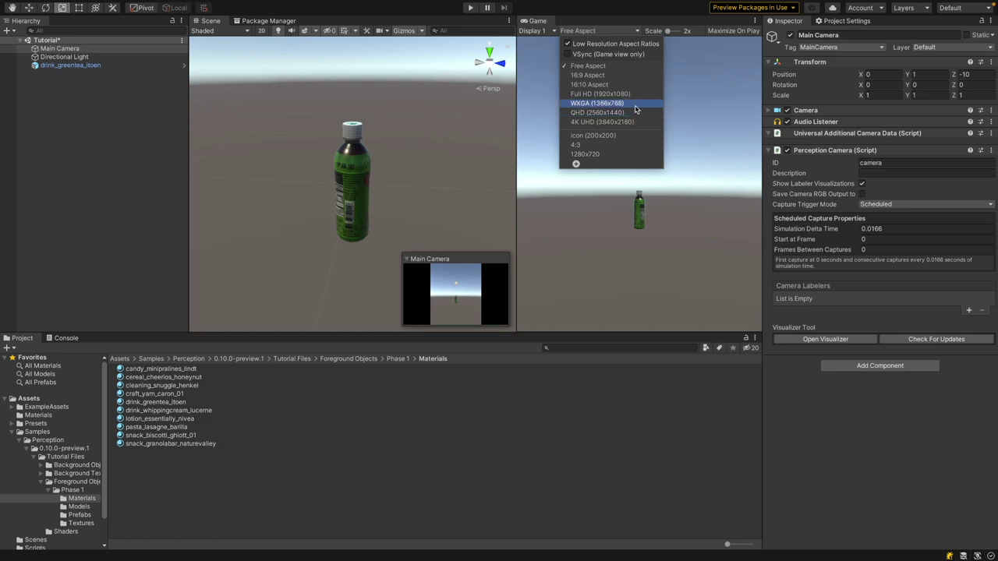
left_click(575, 164)
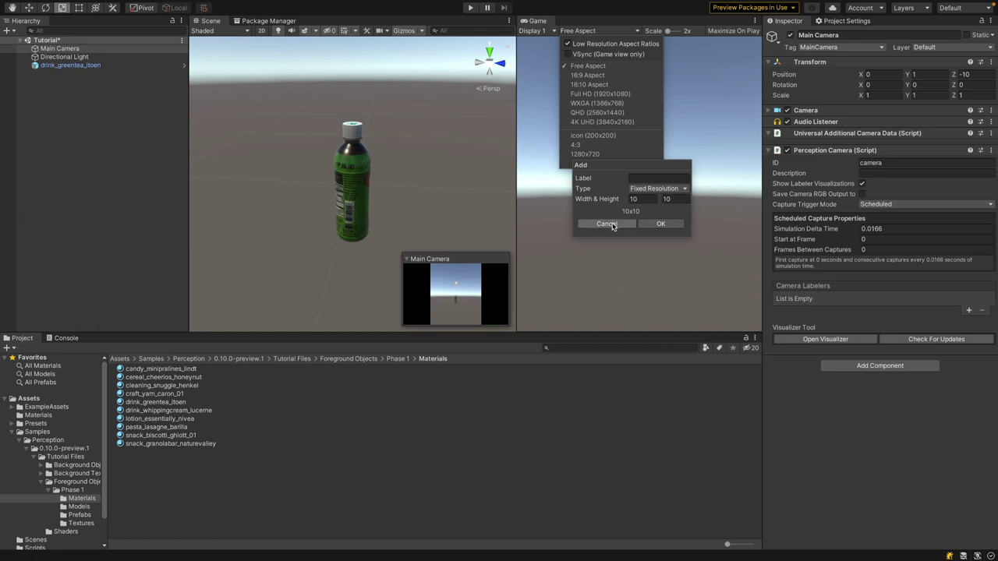
left_click(612, 227)
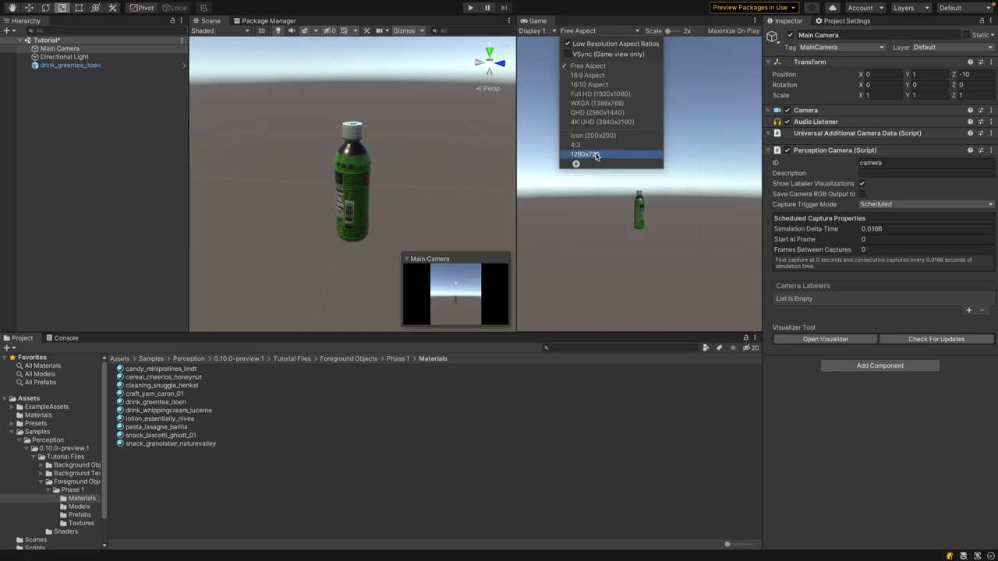
left_click(592, 154)
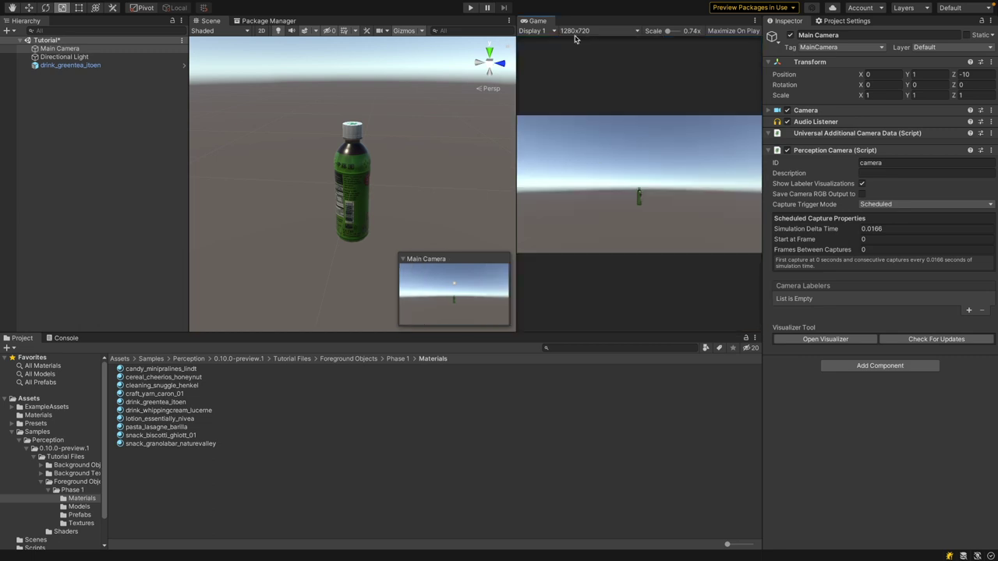
Preview the Game view at the Icon (200x200) resolution and return it to 1280x720.
left_click(638, 33)
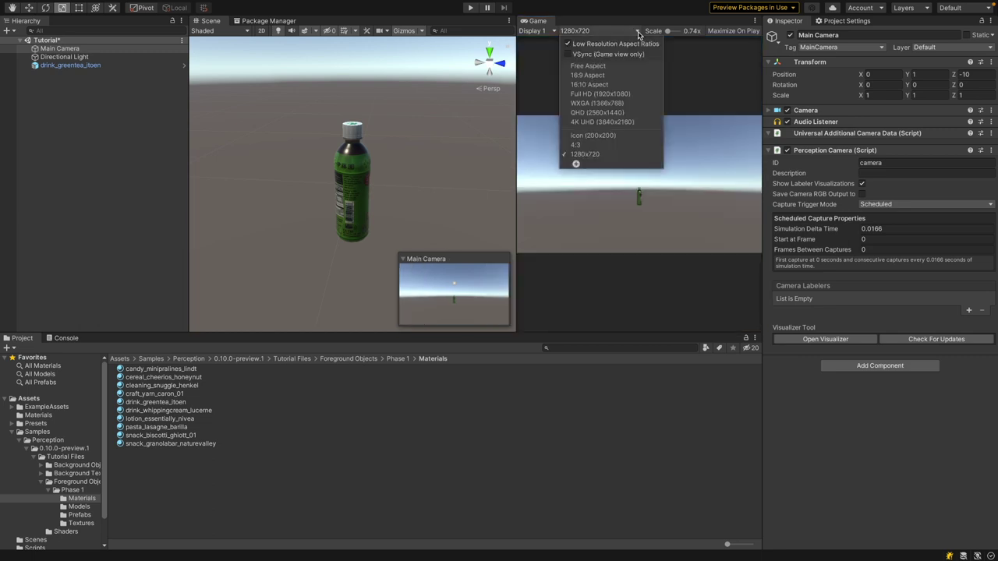
left_click(616, 135)
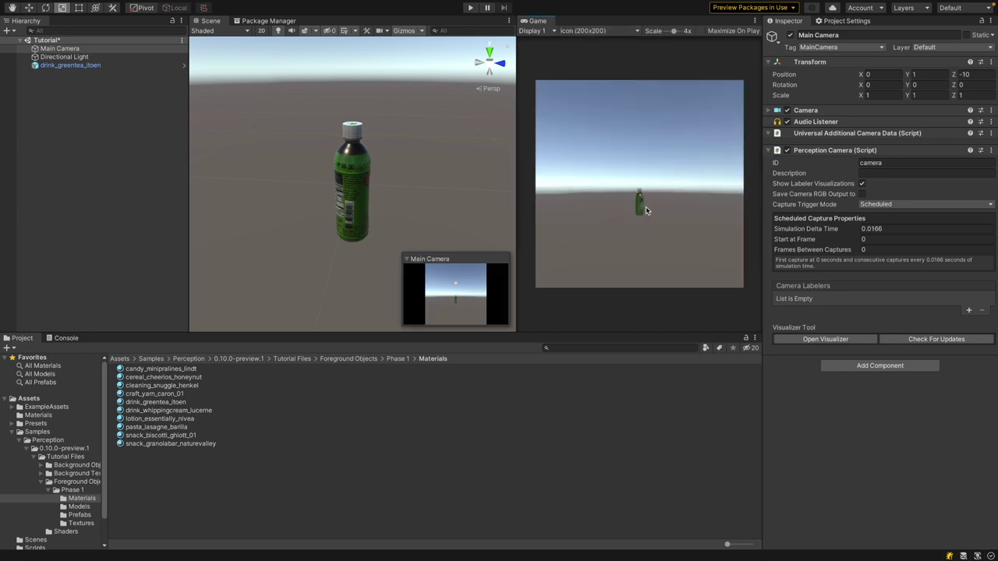
left_click(638, 32)
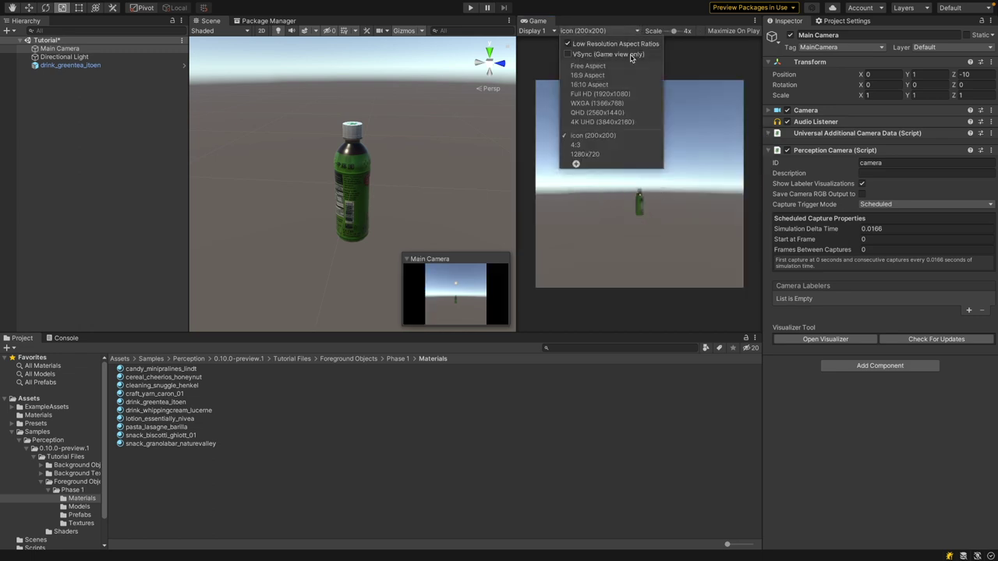
left_click(613, 154)
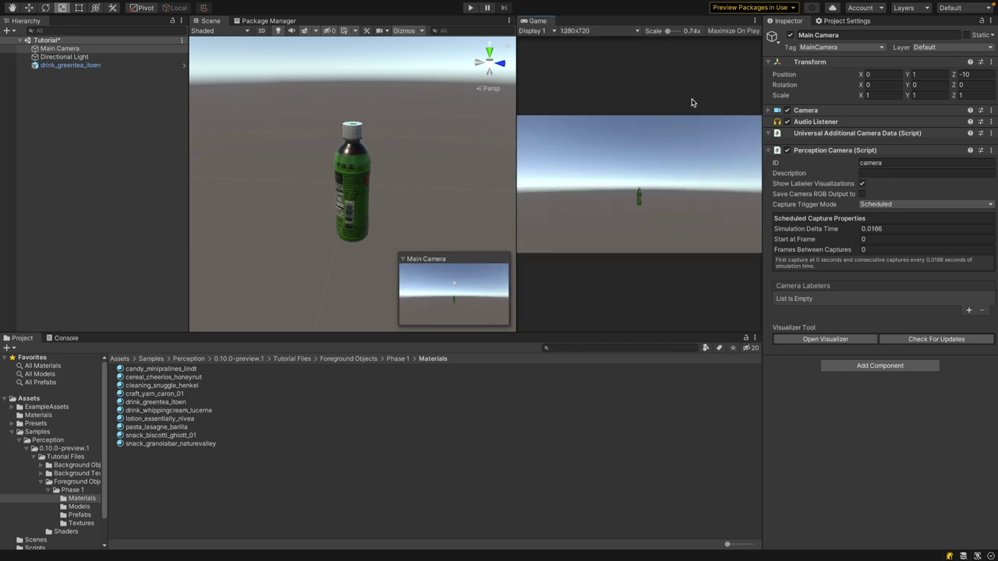
Set the fullscreen mode to Windowed in the project's Player resolution and presentation settings.
left_click(850, 21)
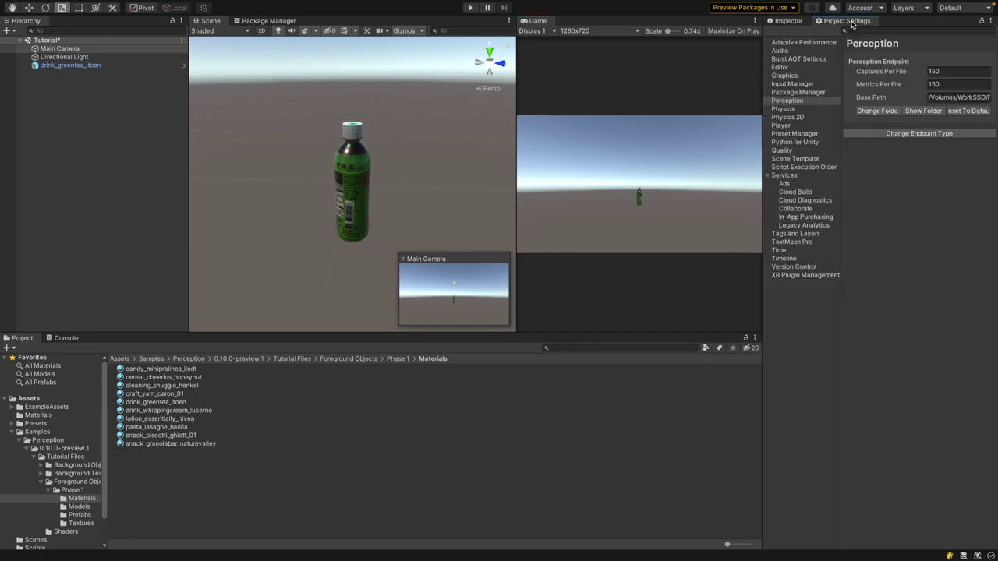
left_click(780, 127)
left_click_drag(762, 267, 680, 268)
left_click(797, 224)
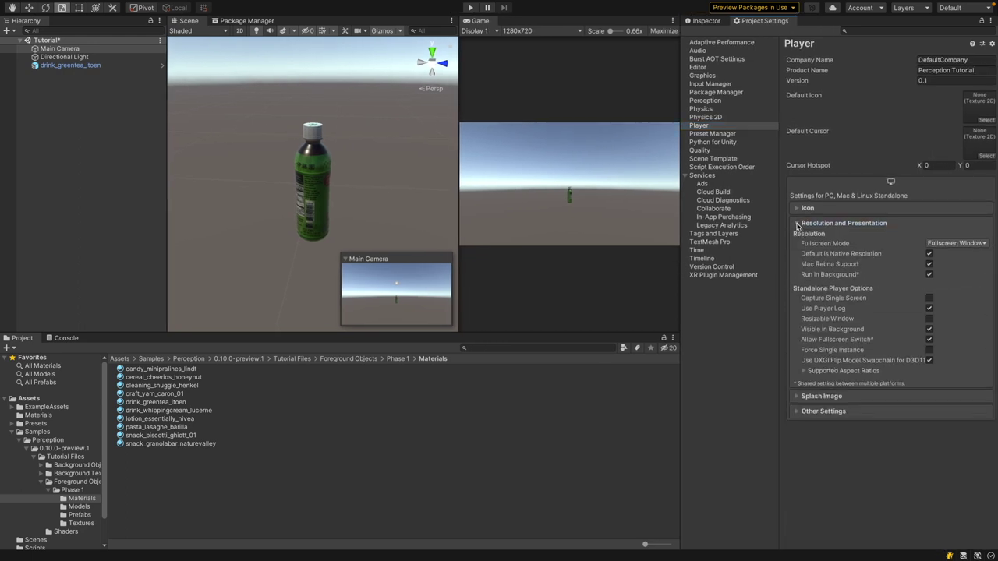
left_click(956, 243)
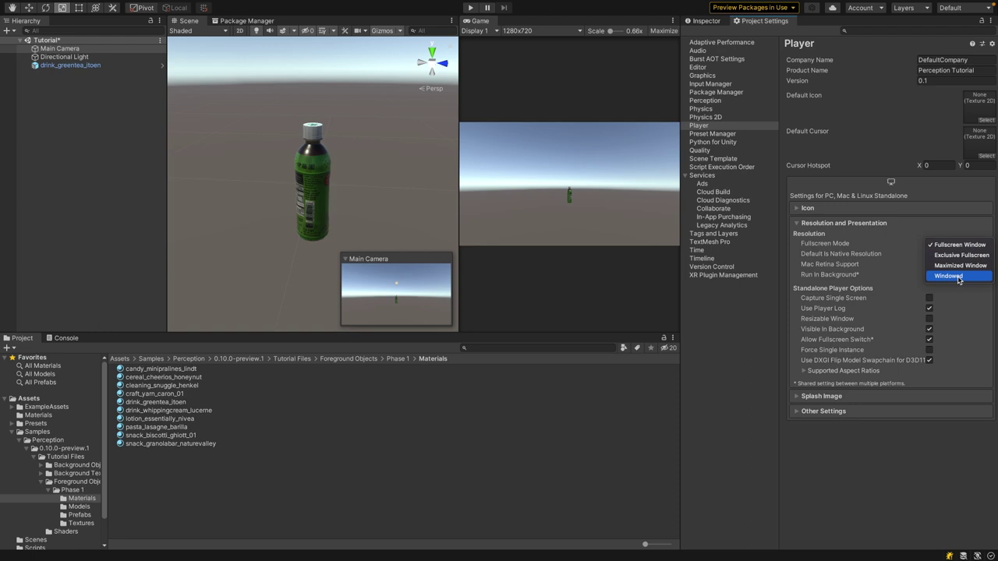
left_click(959, 277)
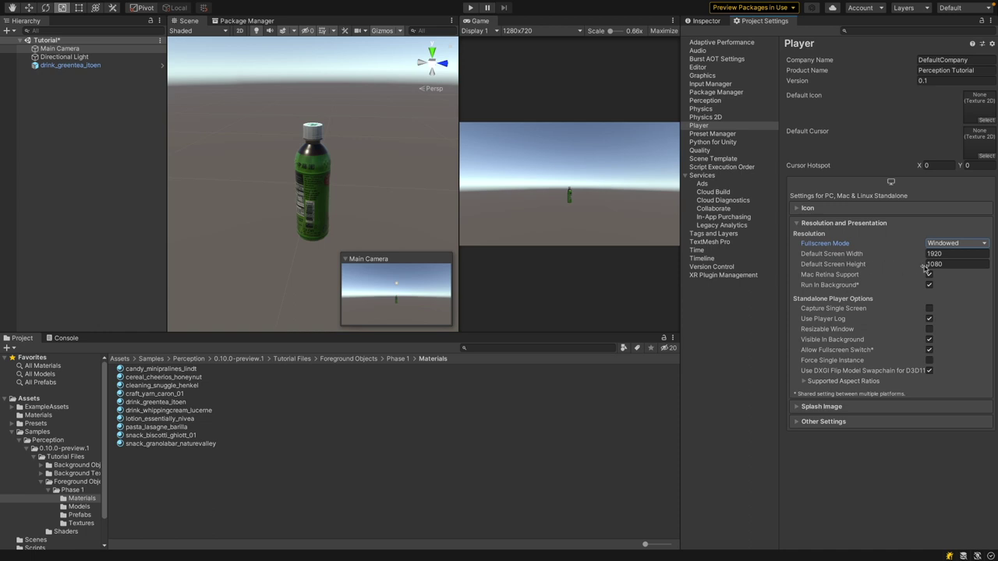
left_click(708, 21)
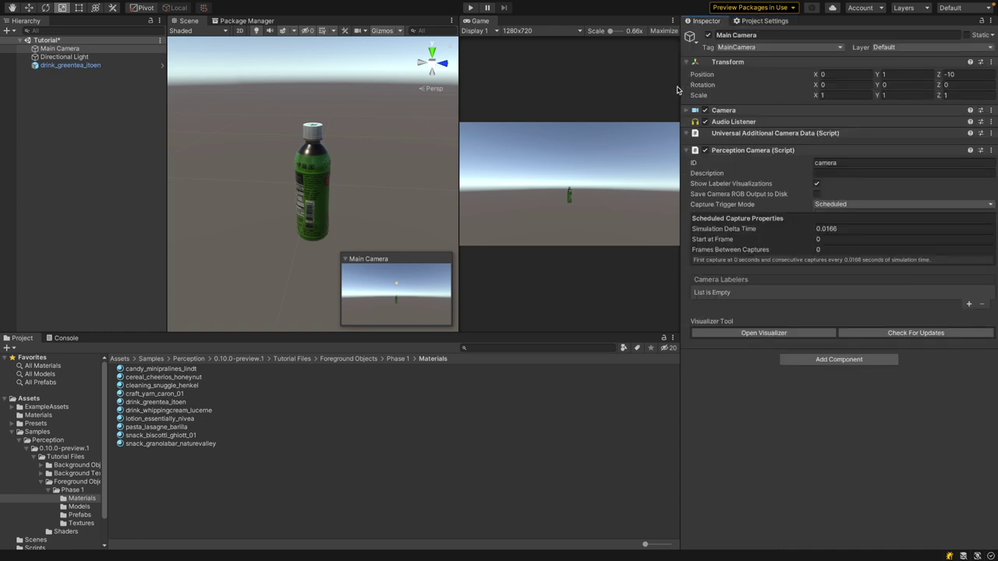
Enlarge the Game view by narrowing the Inspector and Scene areas and reducing the height of the Project area.
left_click_drag(679, 88, 835, 93)
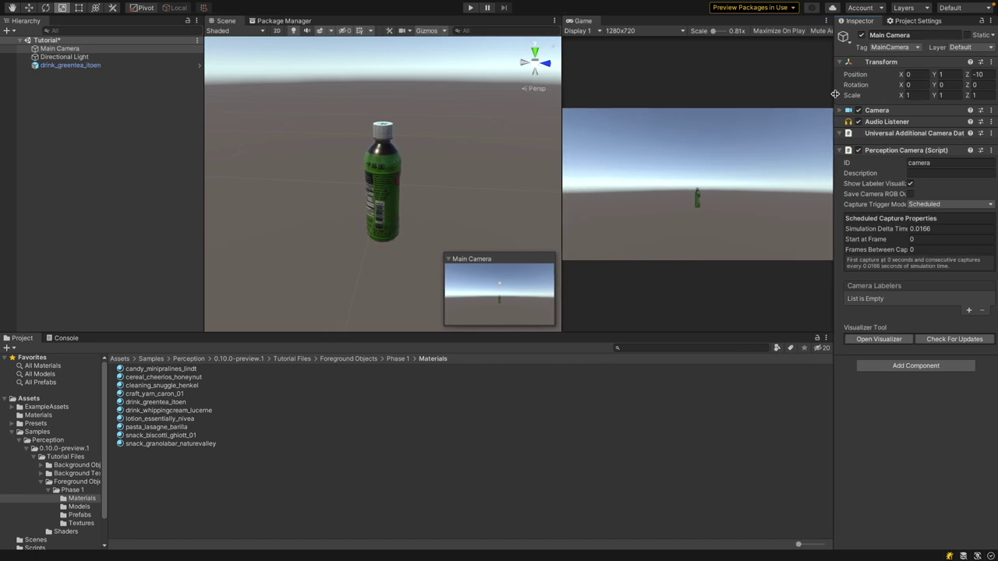
left_click_drag(561, 123, 446, 123)
left_click(508, 333)
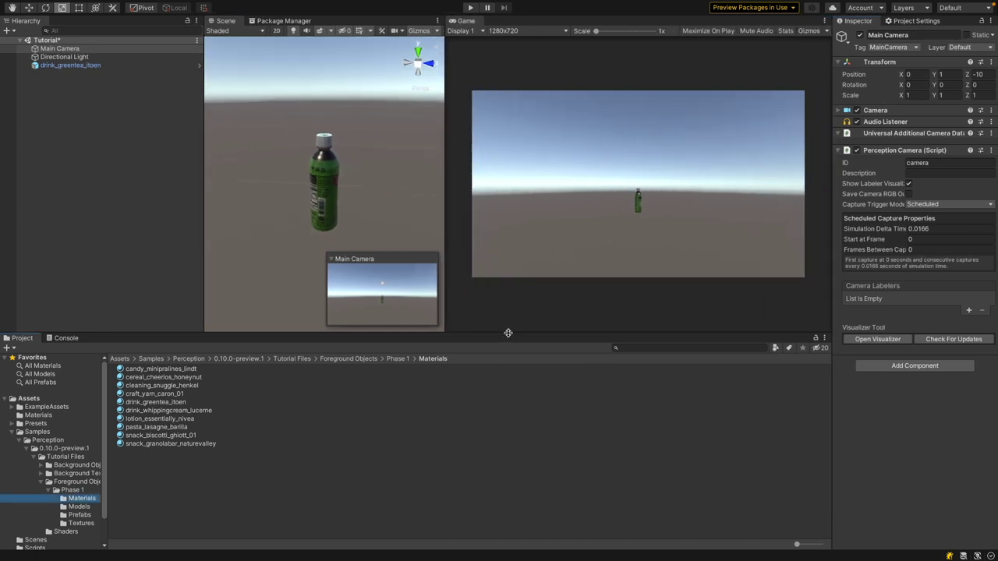
left_click_drag(508, 333, 510, 428)
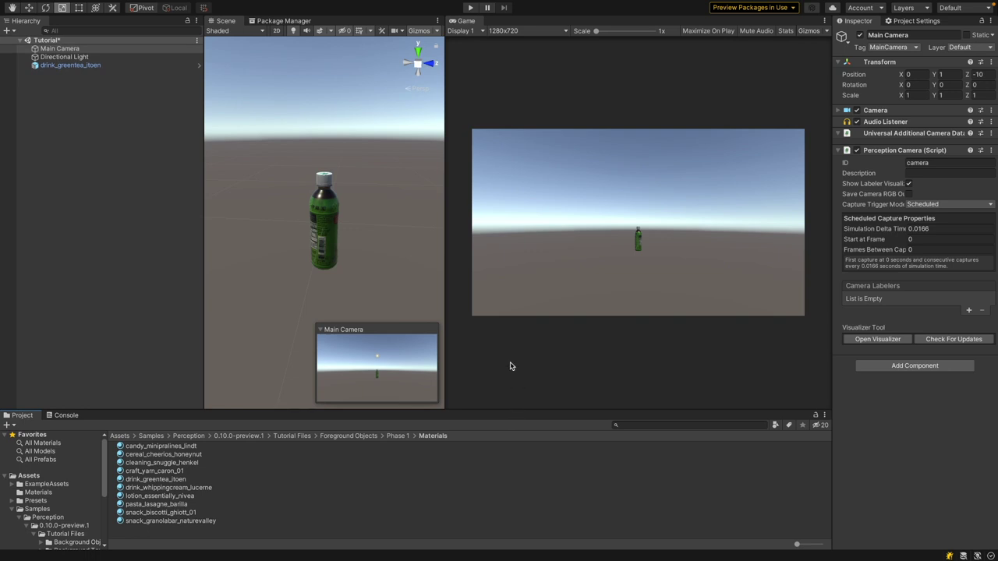
Set the Main Camera's field of view to 19 and its Y position to 0.
left_click(86, 52)
left_click(839, 110)
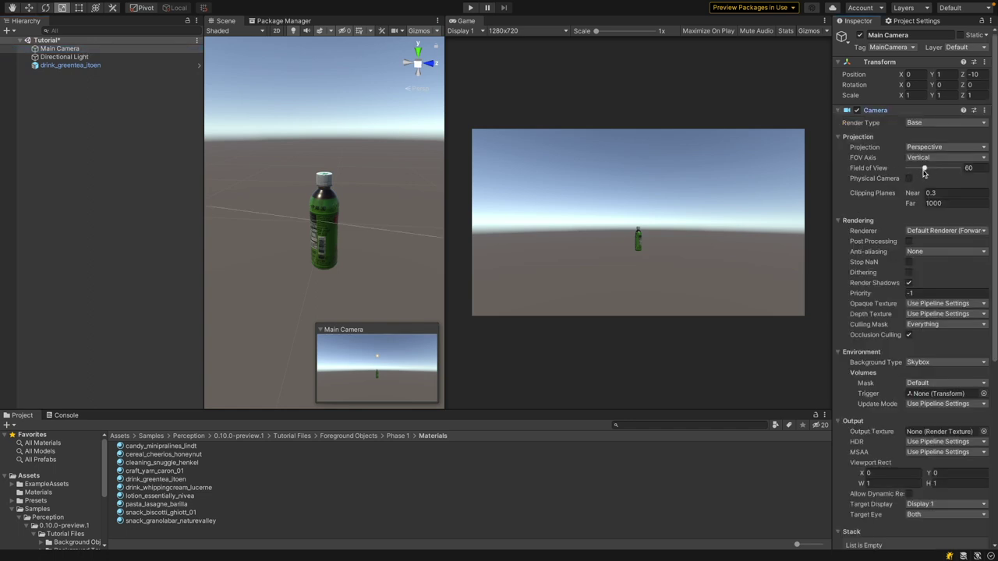
left_click_drag(925, 169, 914, 171)
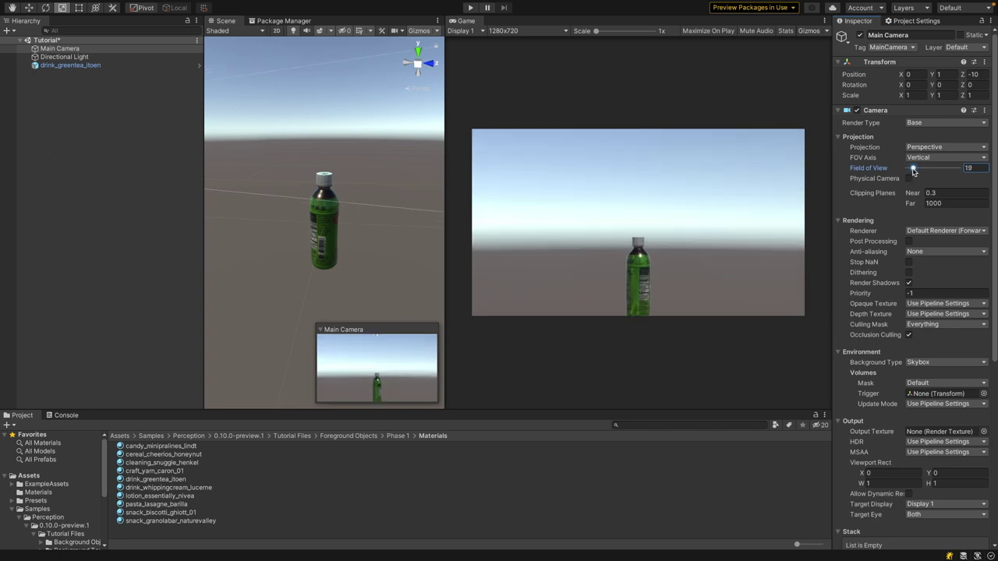
left_click(941, 74)
type("0")
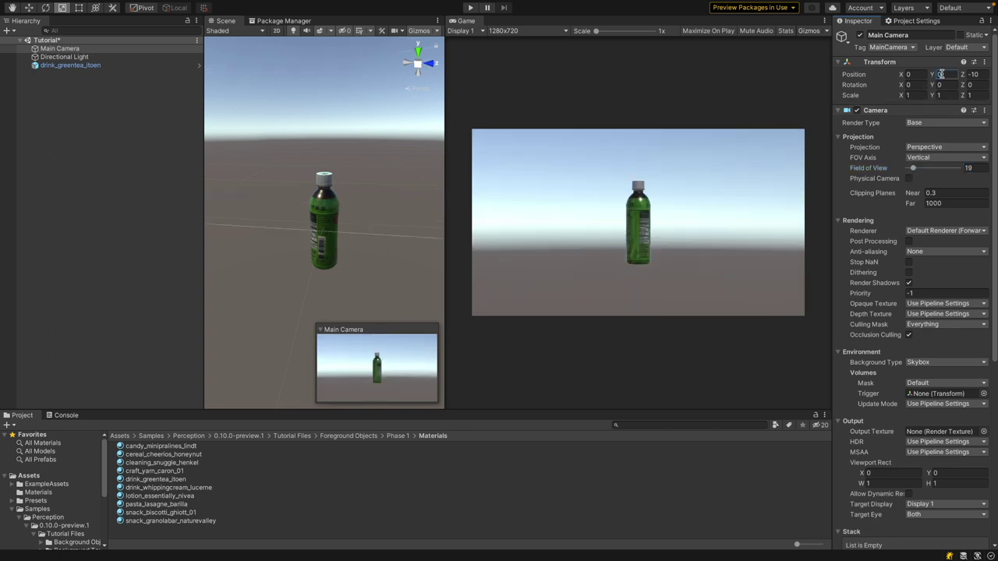
Apply the Main Camera's Y position of 0 and review drink_greentea_itoen's Labeling component with its Mesh Filter and Mesh Renderer collapsed.
key("Return")
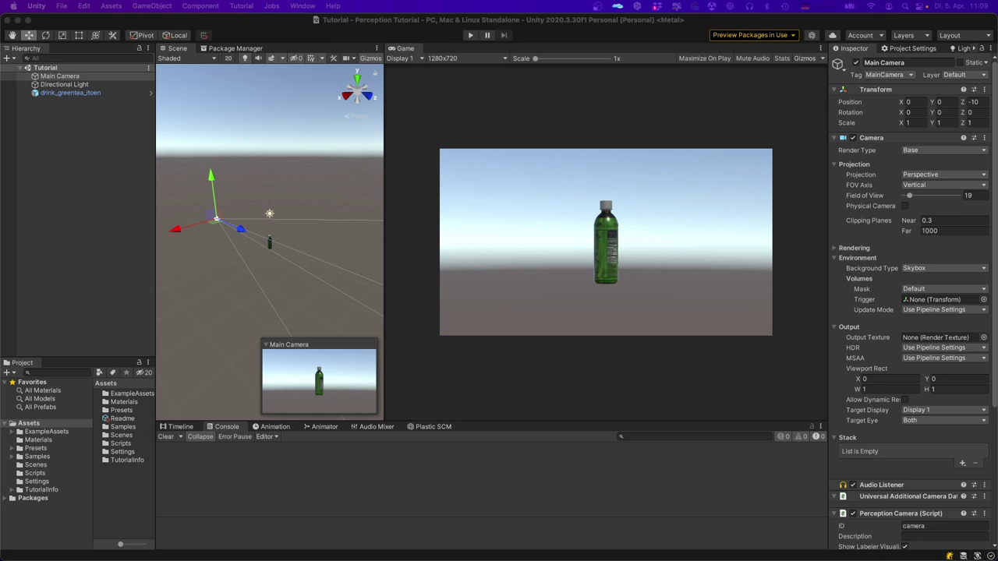
left_click(68, 93)
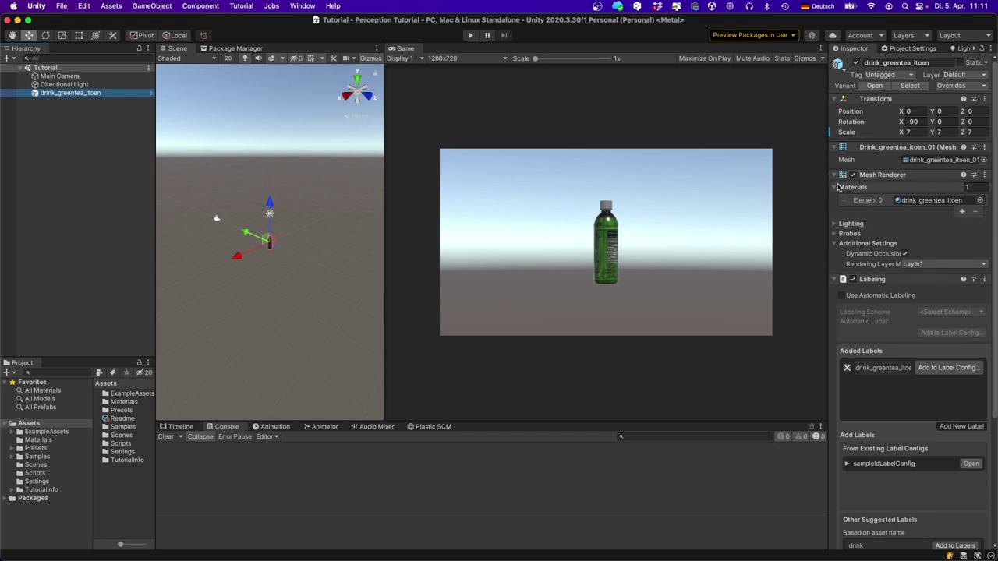
left_click(836, 175)
left_click(835, 147)
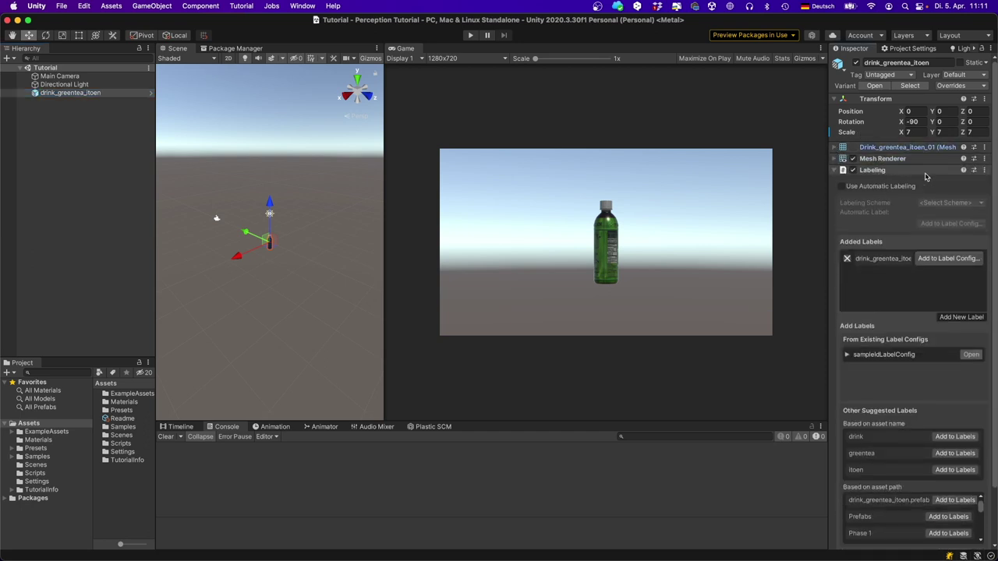
scroll(933, 182, "down", 3)
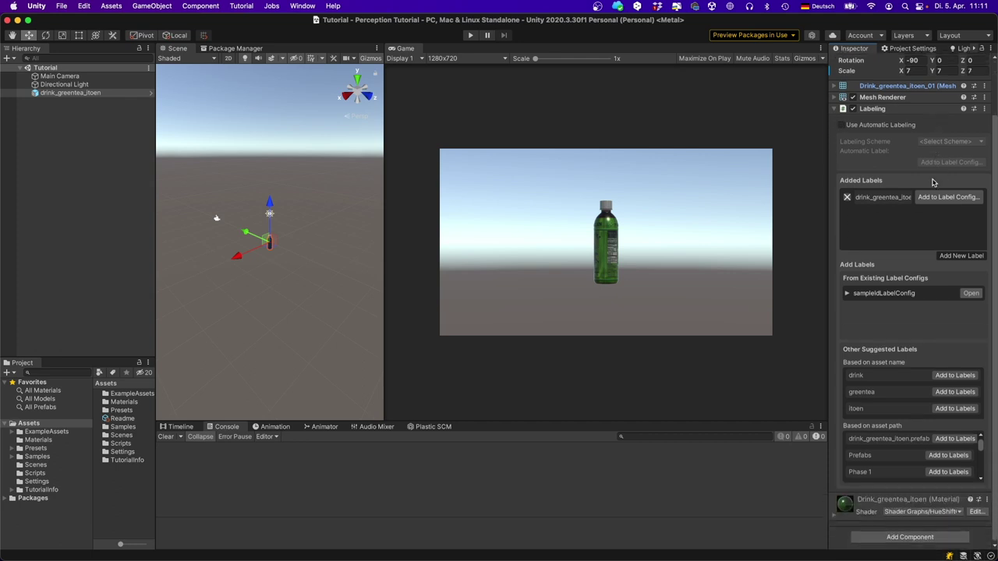
Try automatic labeling on drink_greentea_itoen with the scheme "Use the asset's folder name" and return to manual labels.
left_click(843, 125)
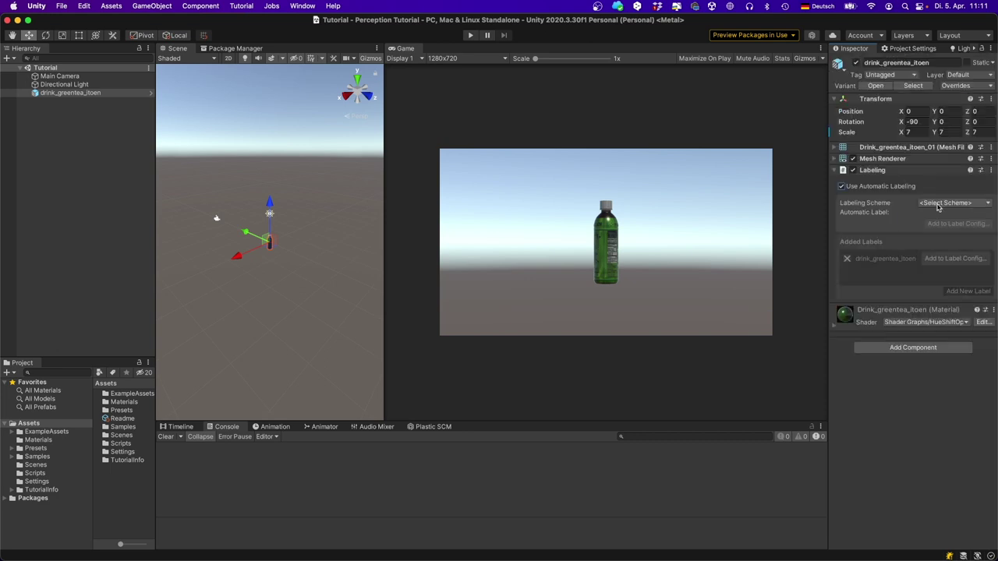
left_click(940, 205)
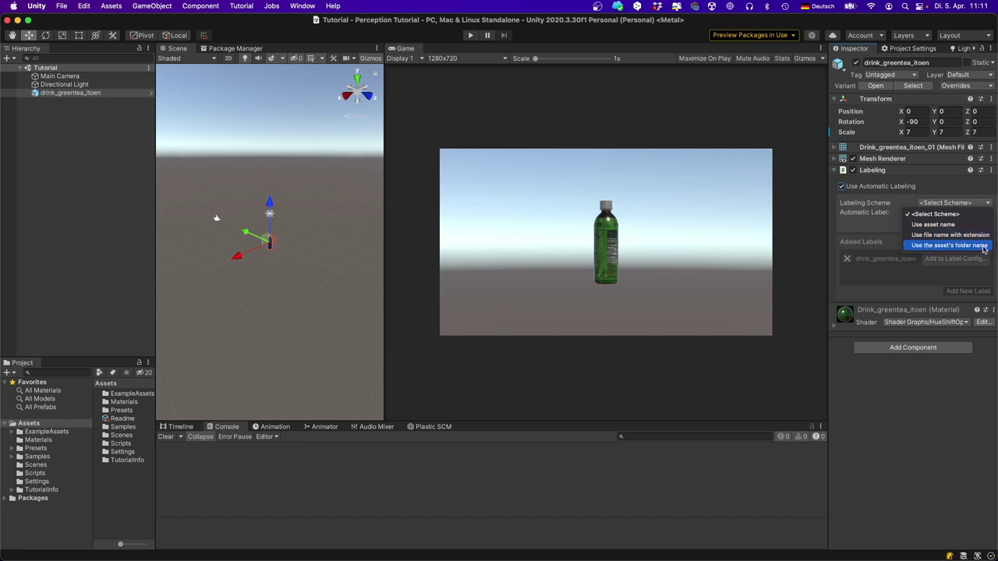
left_click(949, 245)
left_click(878, 189)
scroll(879, 191, "down", 2)
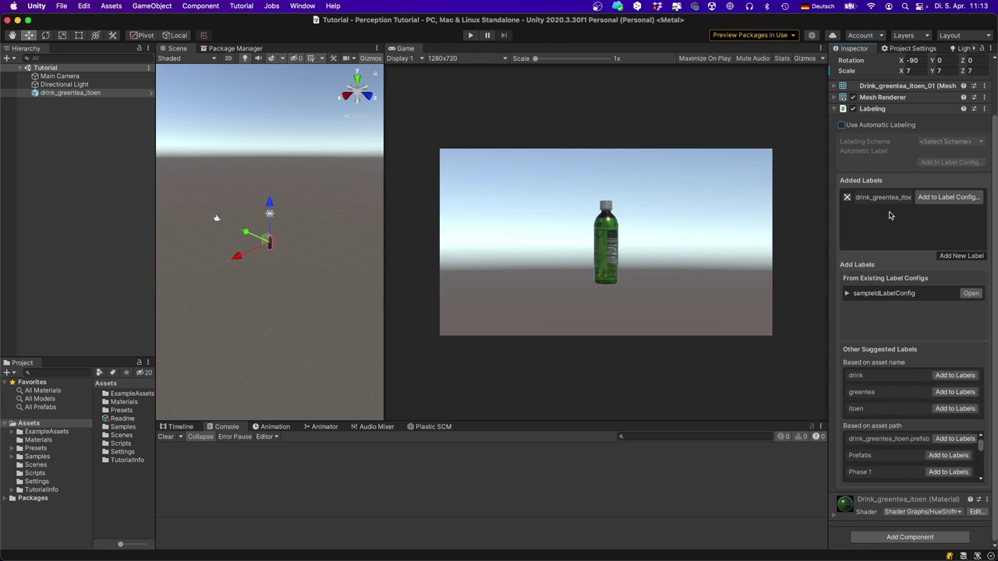
Add a BoundingBox2DLabeler to the Main Camera's Perception Camera, keeping the Camera and Transform components collapsed.
left_click(60, 76)
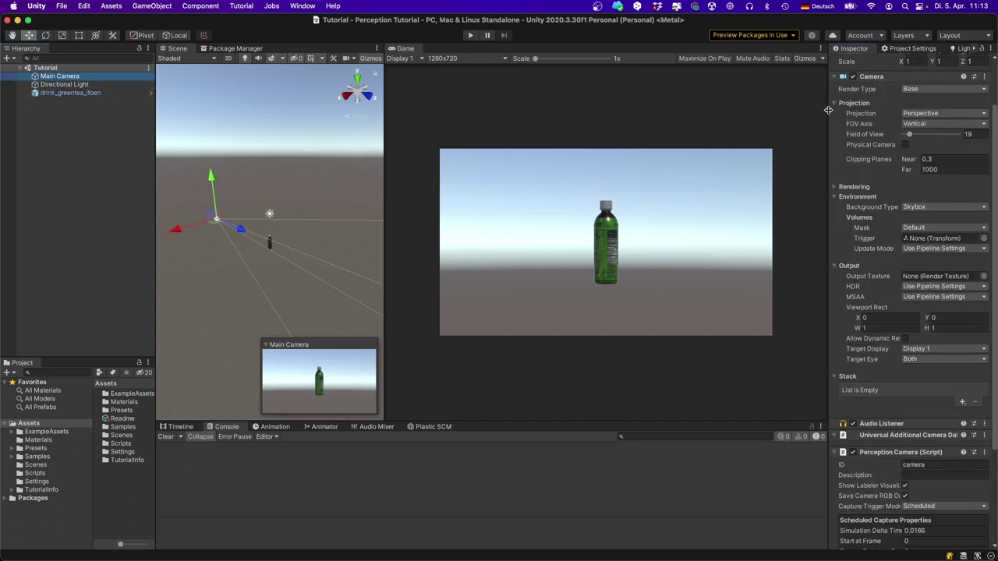
left_click(834, 77)
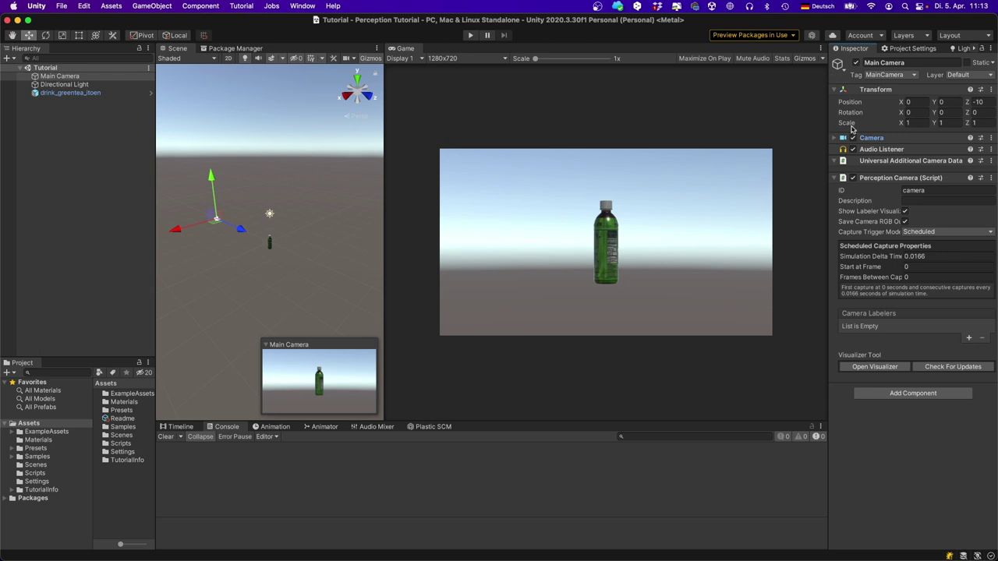
left_click(836, 92)
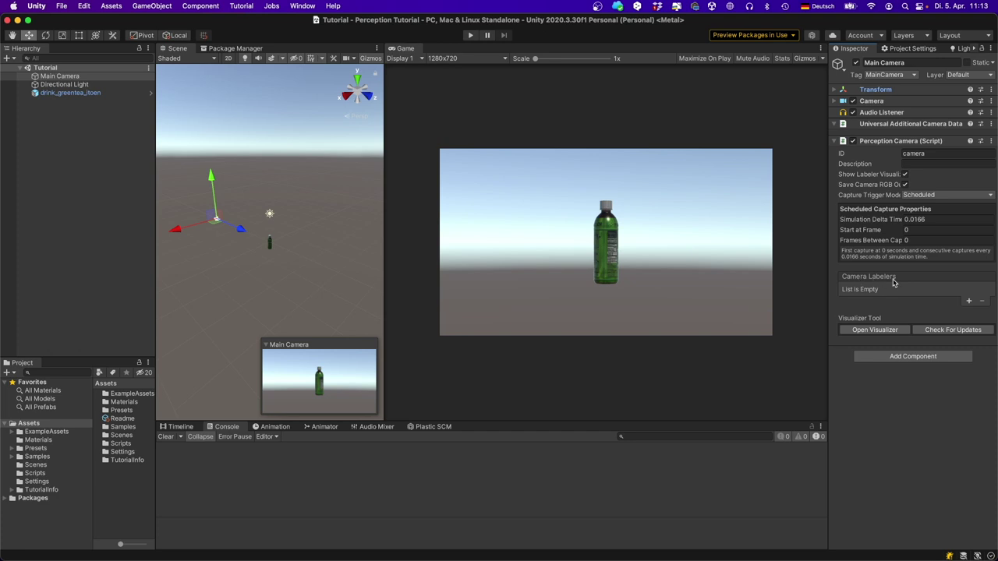
left_click(969, 301)
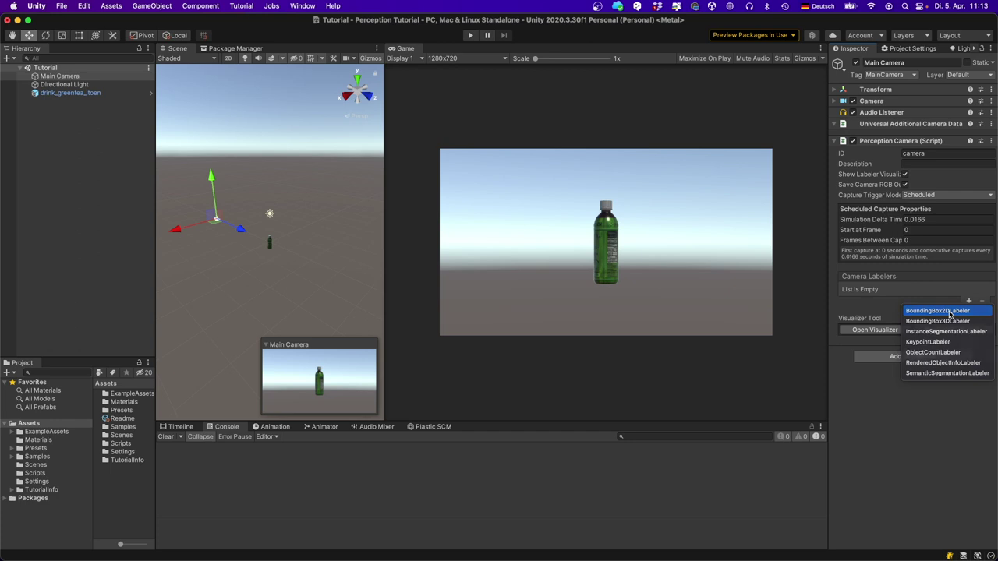
left_click(950, 312)
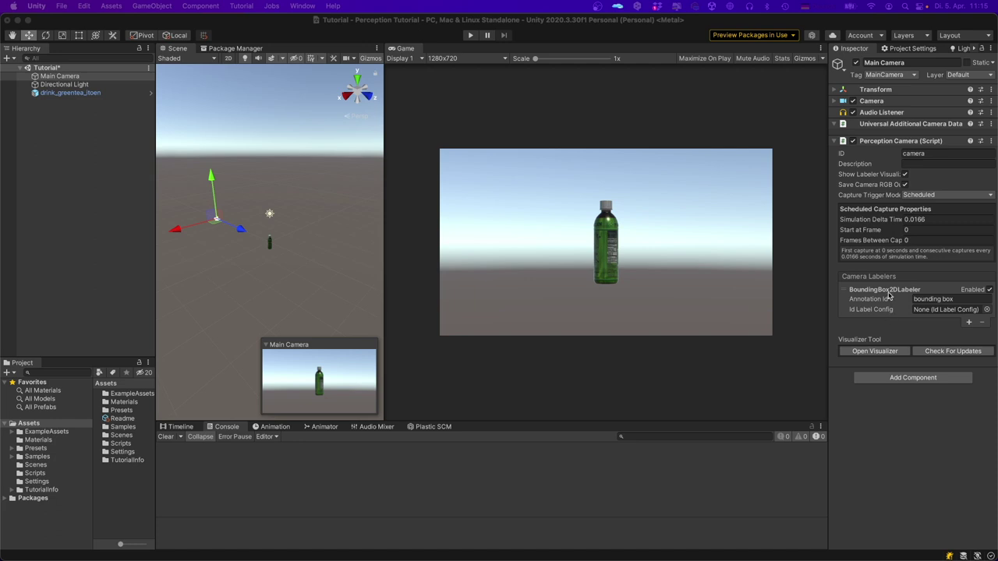
Create an ID Label Config named "Tutorial IdLabelConfig" in the Assets folder and add the drink_greentea_itoen label to it.
left_click(29, 423)
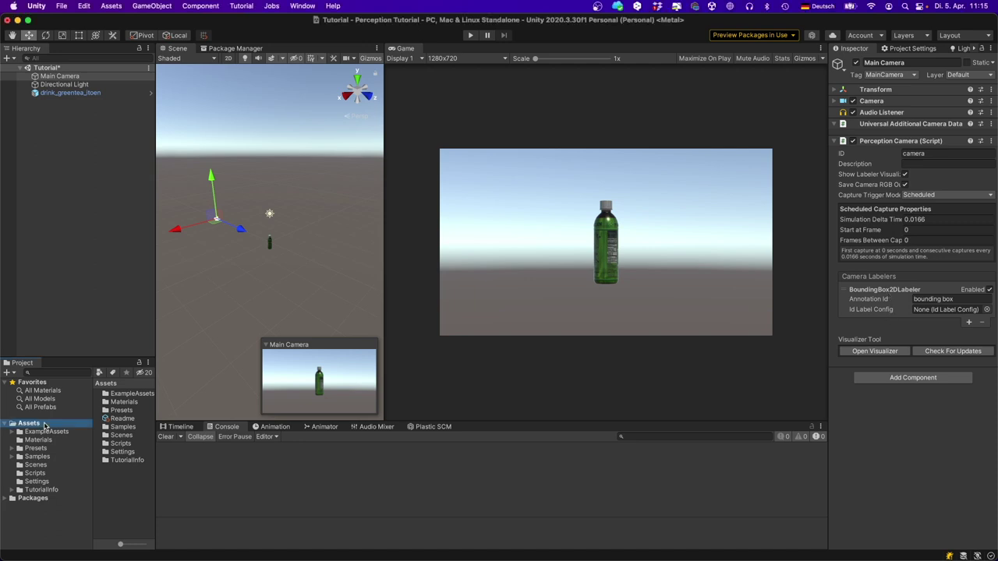
left_click_drag(155, 408, 206, 408)
right_click(130, 421)
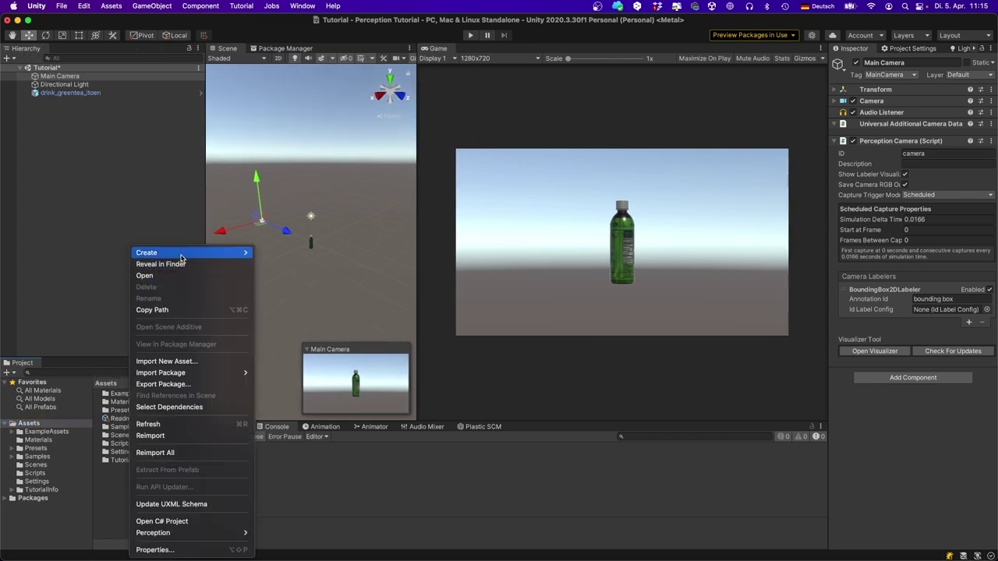
mouse_move(195, 252)
mouse_move(328, 53)
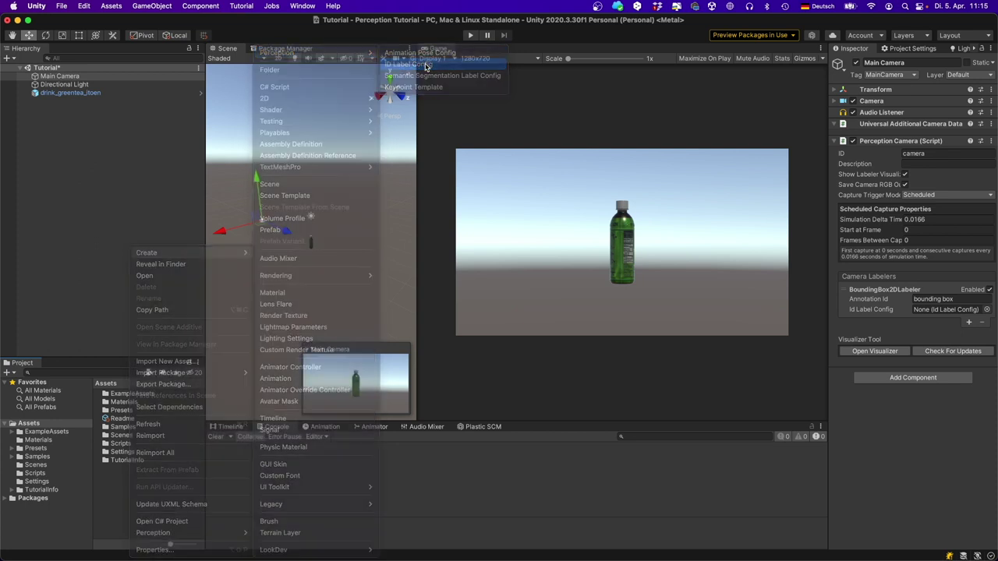
left_click(426, 67)
type("TutLabelConfig")
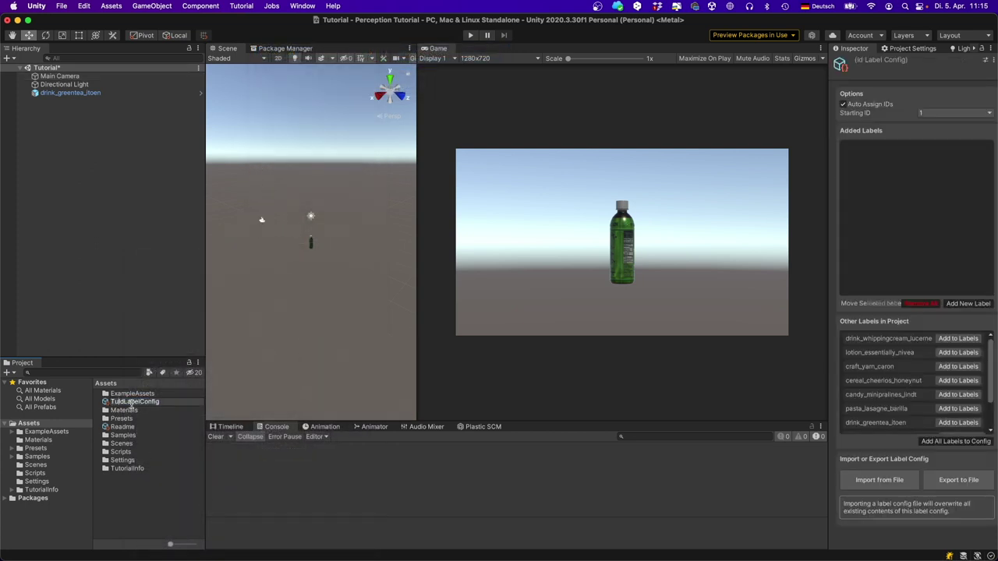
type("orial")
key("Return")
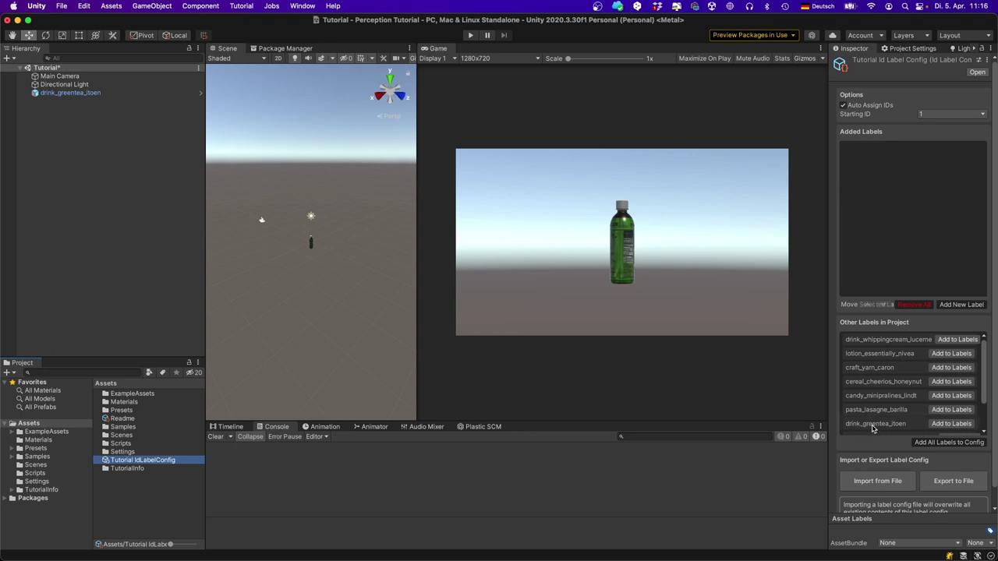
left_click(959, 423)
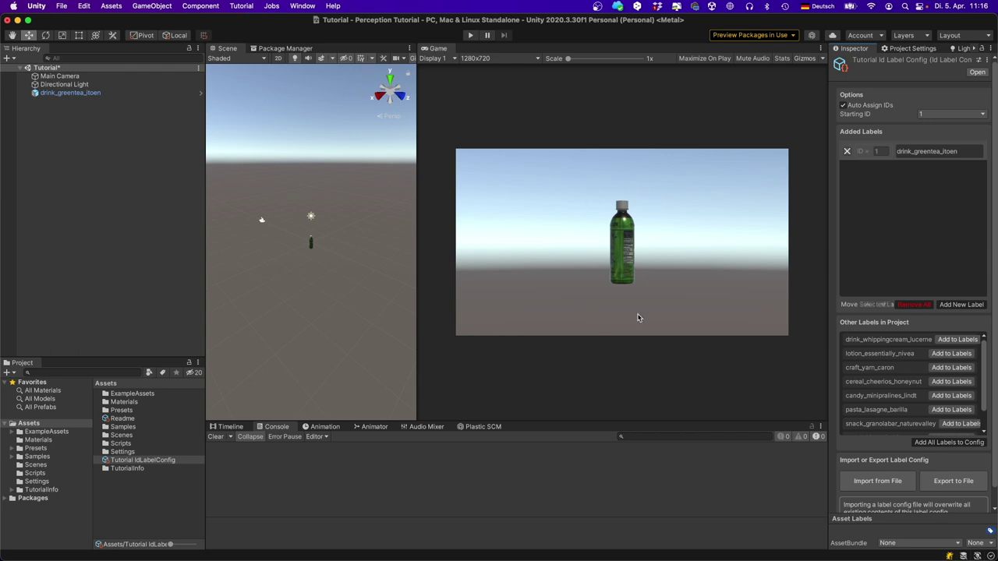
Assign Tutorial IdLabelConfig as the Id Label Config of the Main Camera's BoundingBox2DLabeler.
left_click(63, 77)
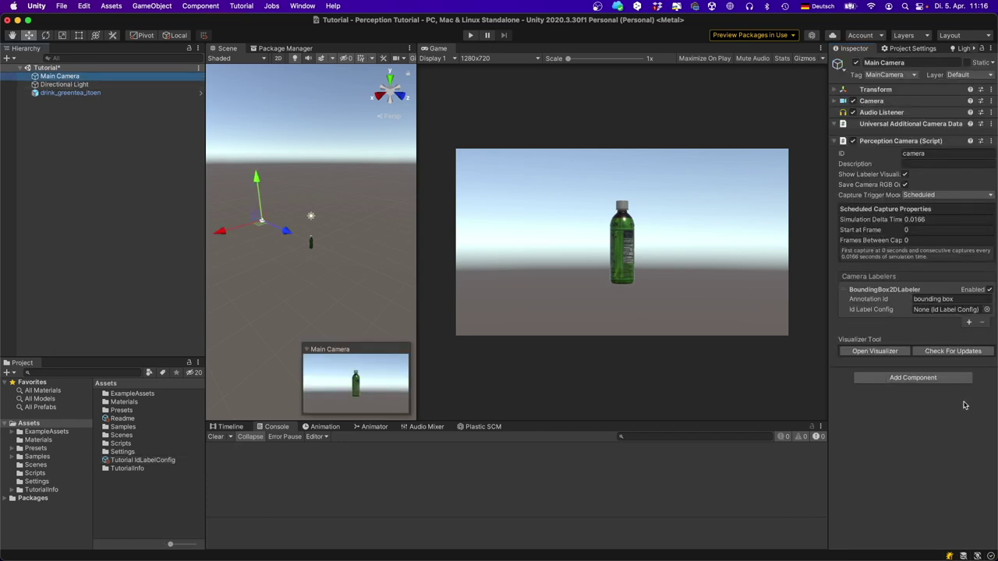
left_click(987, 310)
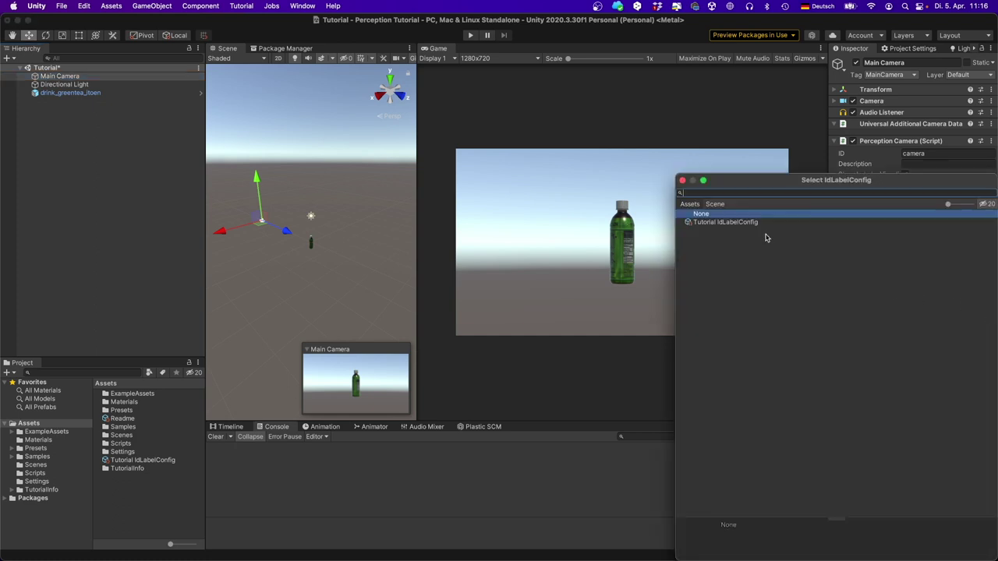
left_click(716, 224)
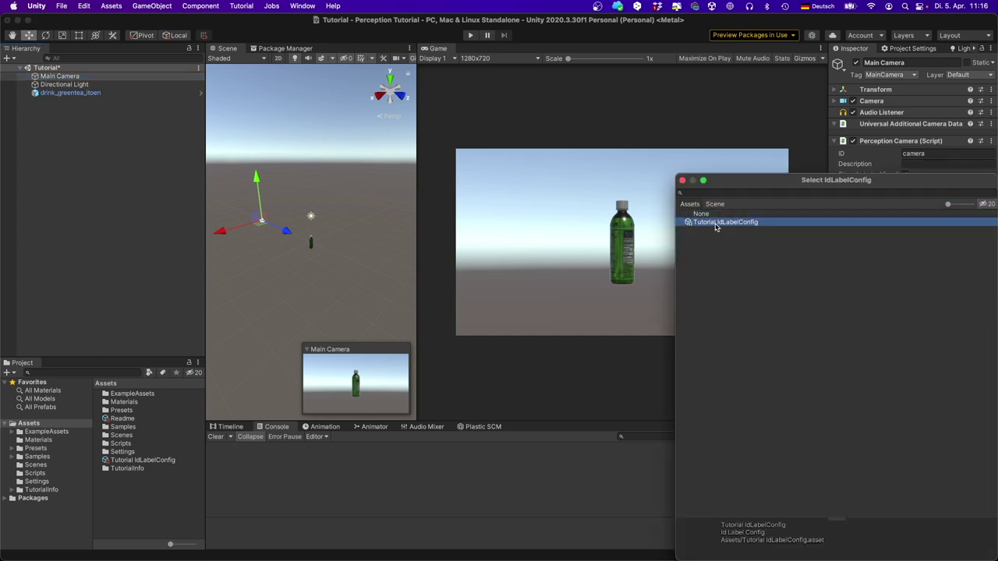
left_click(682, 181)
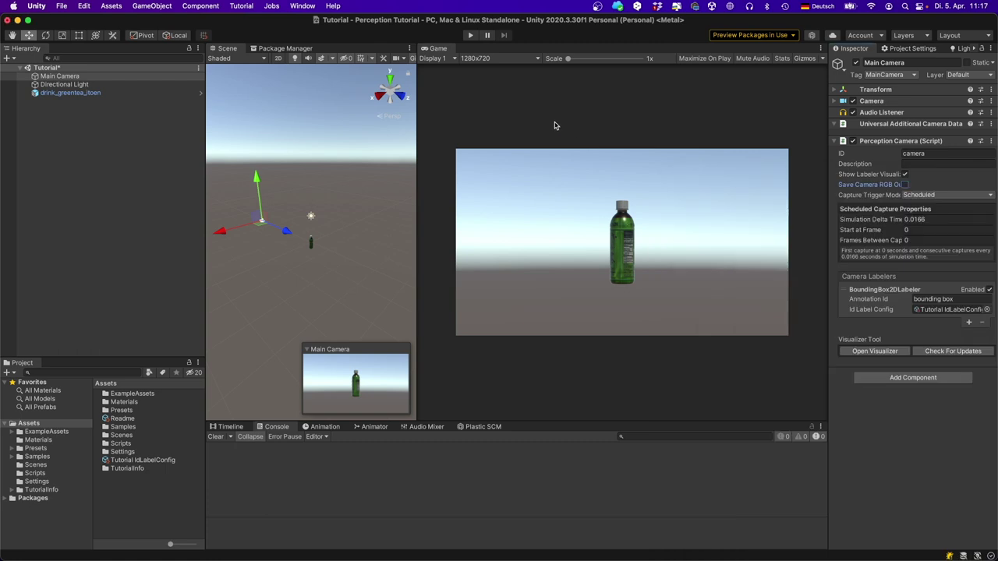
Run the scene to check the bottle's 2D bounding box in the Game view, pausing and stopping playback.
left_click(471, 35)
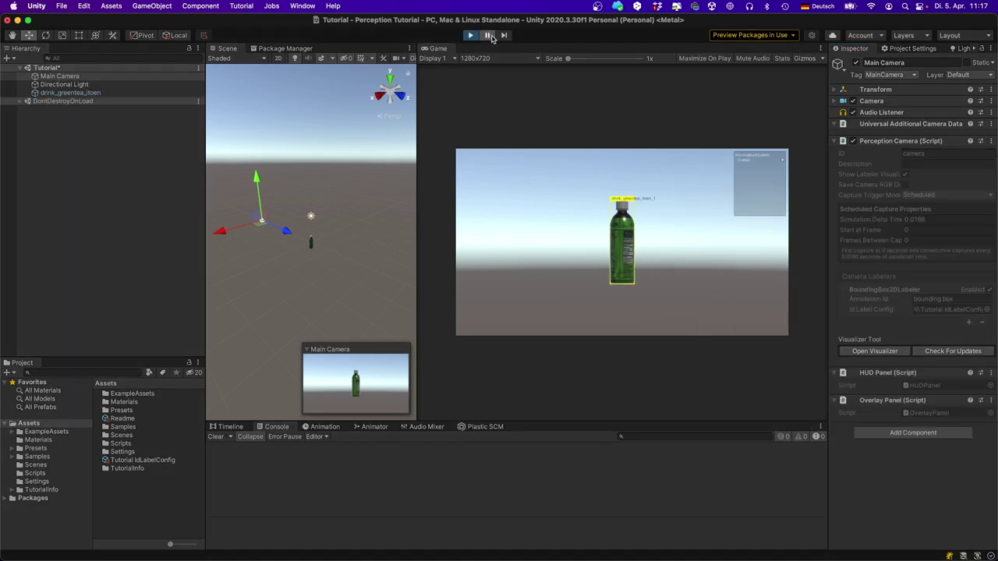
left_click(489, 35)
key("super+p")
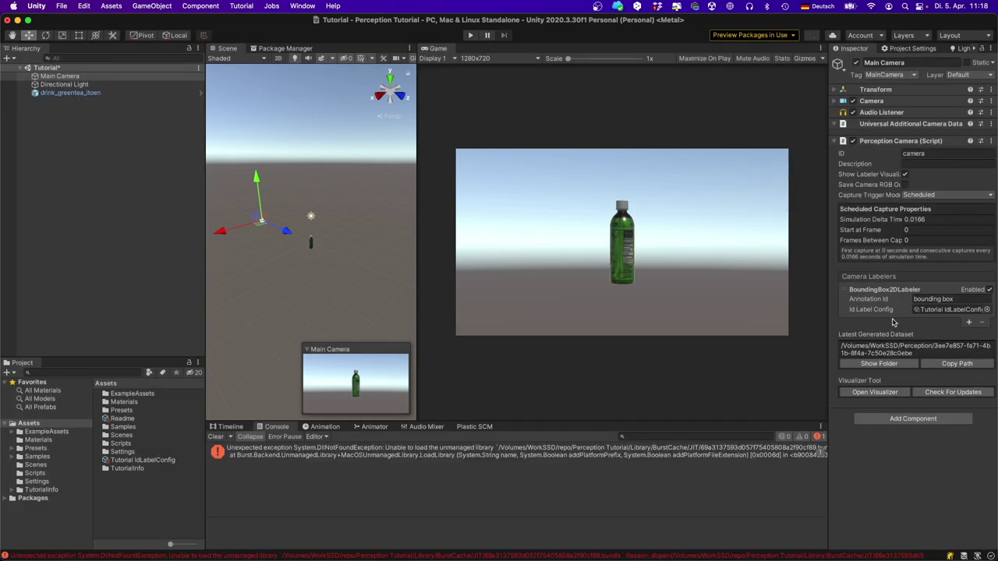
Add a SemanticSegmentationLabeler to the Perception Camera and create a Semantic Segmentation Label Config with its default name in the Assets folder.
left_click(969, 322)
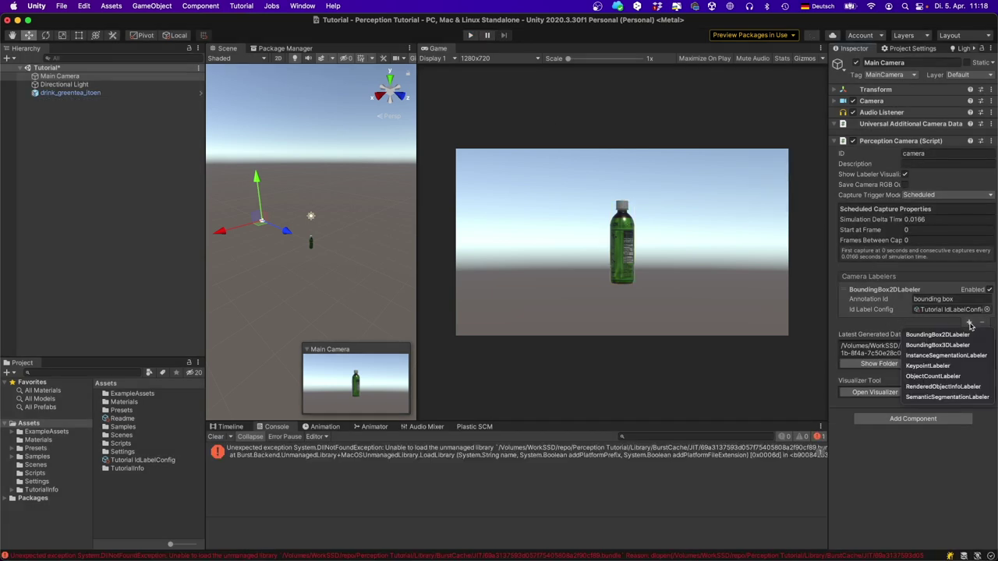
left_click(938, 398)
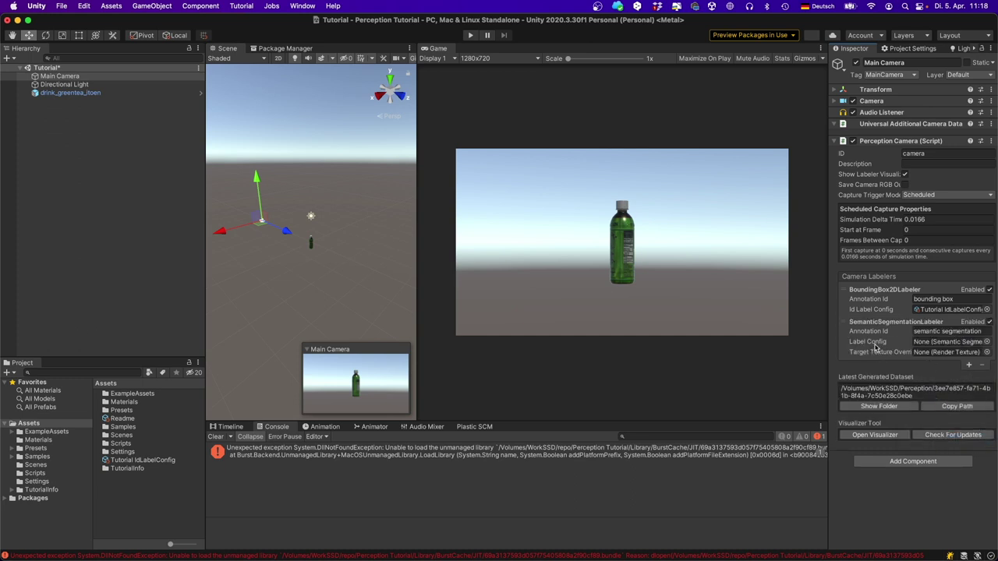
right_click(118, 490)
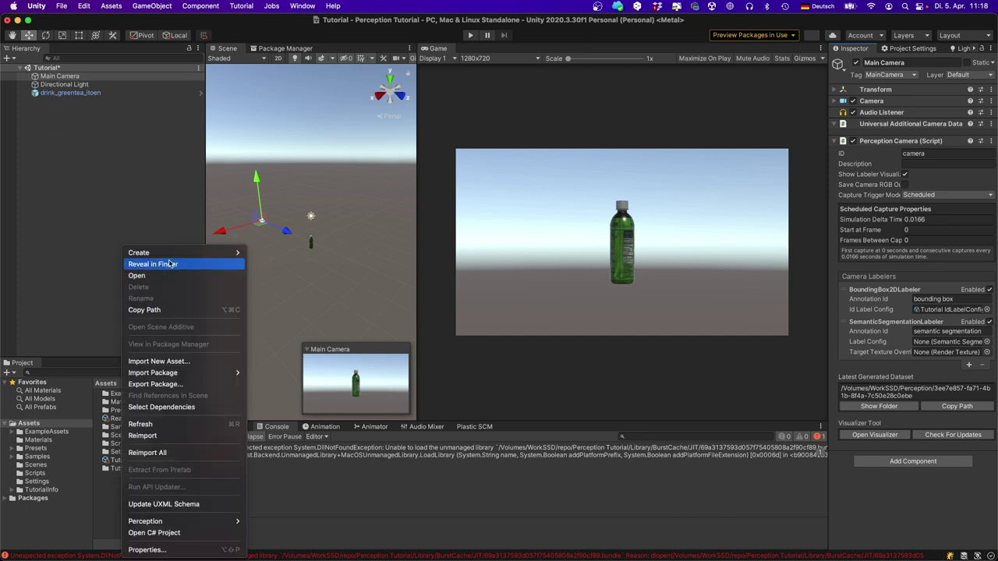
mouse_move(169, 257)
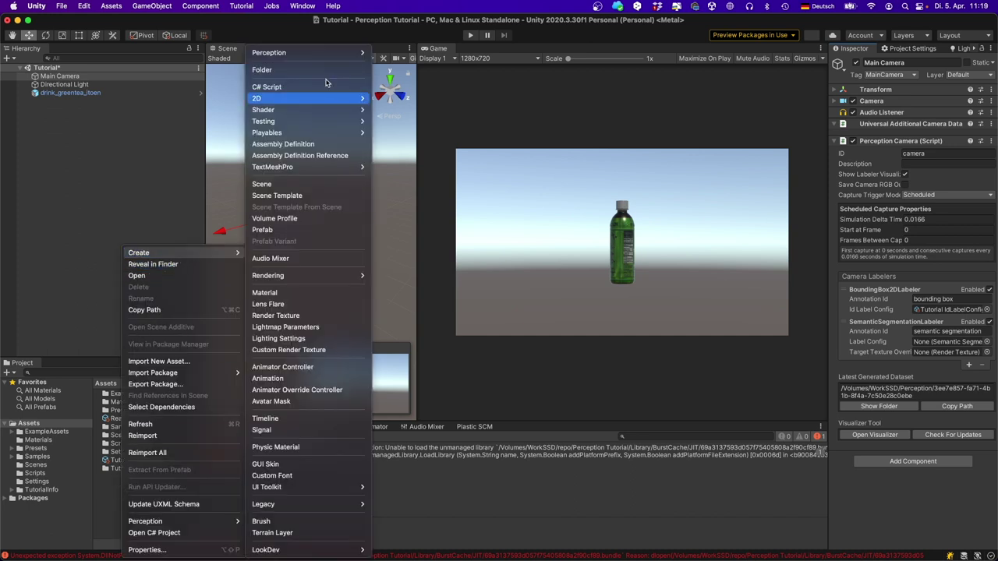
mouse_move(326, 60)
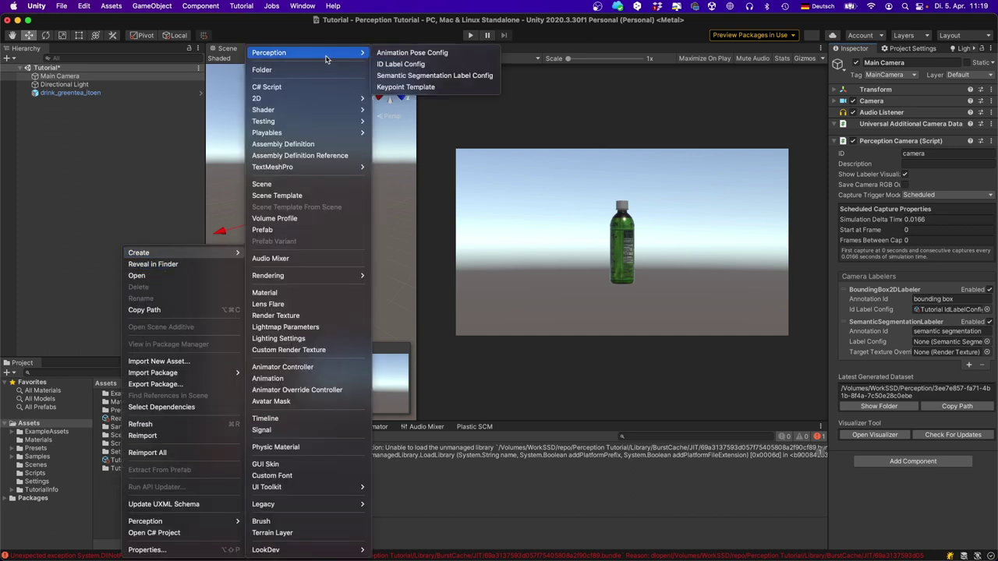
left_click(434, 76)
key("Return")
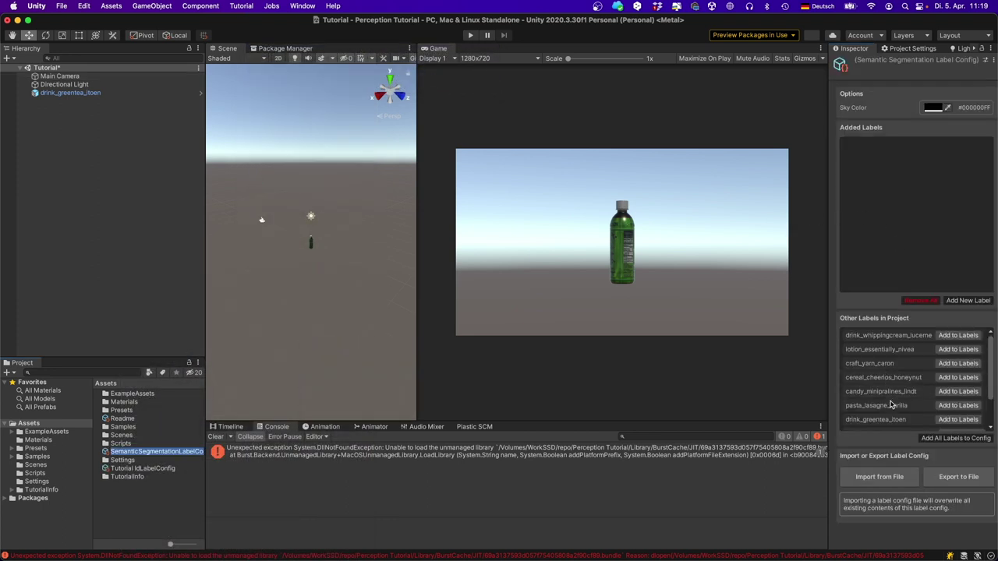
Add the drink_greentea_itoen label to the segmentation label config and assign that config to the Main Camera's SemanticSegmentationLabeler.
left_click(958, 420)
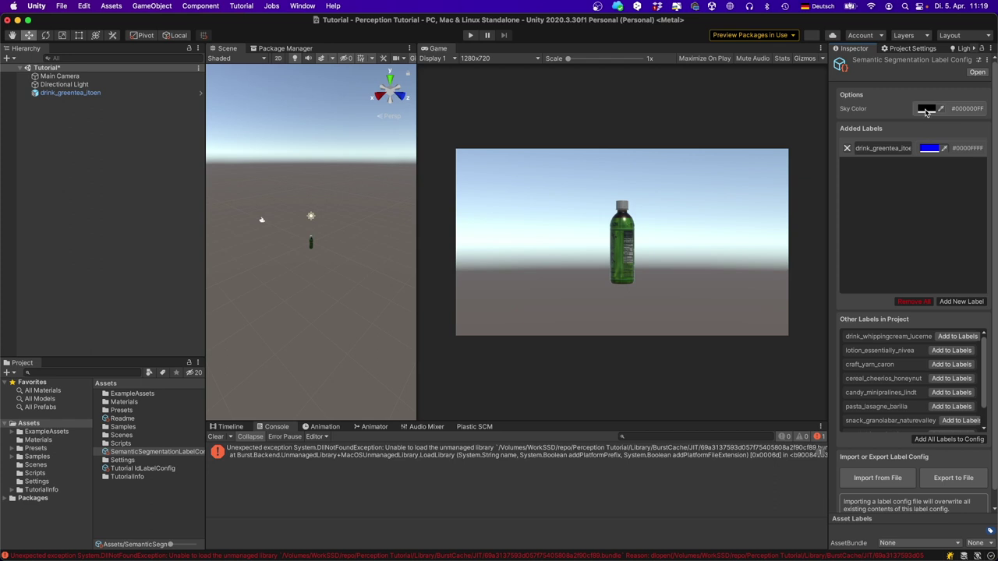
left_click(930, 149)
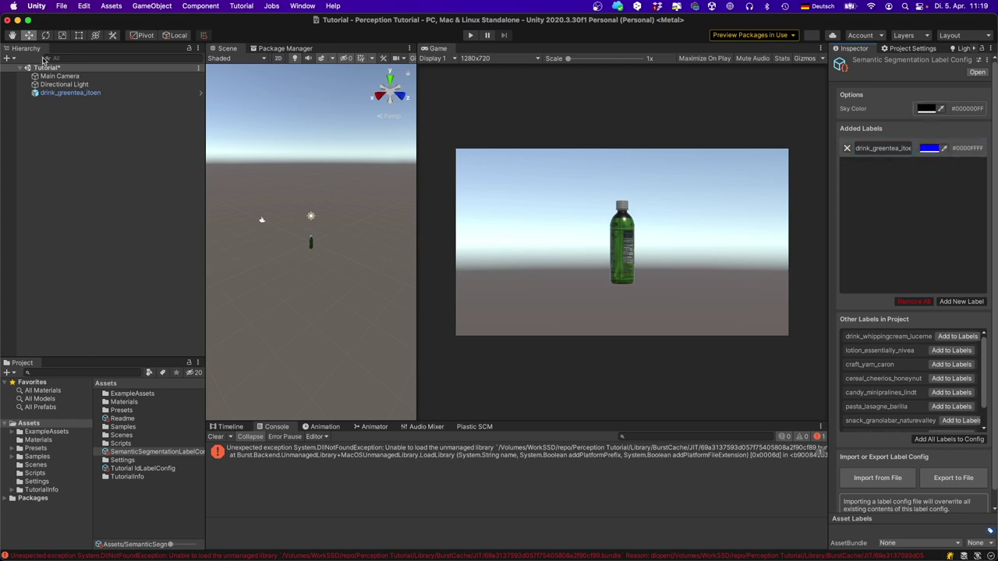
left_click(61, 76)
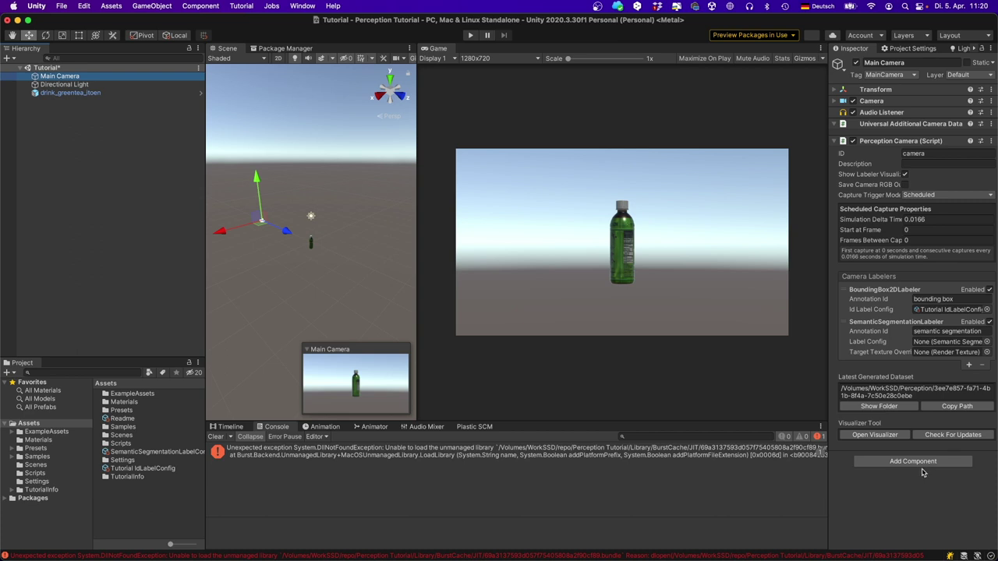
left_click(989, 343)
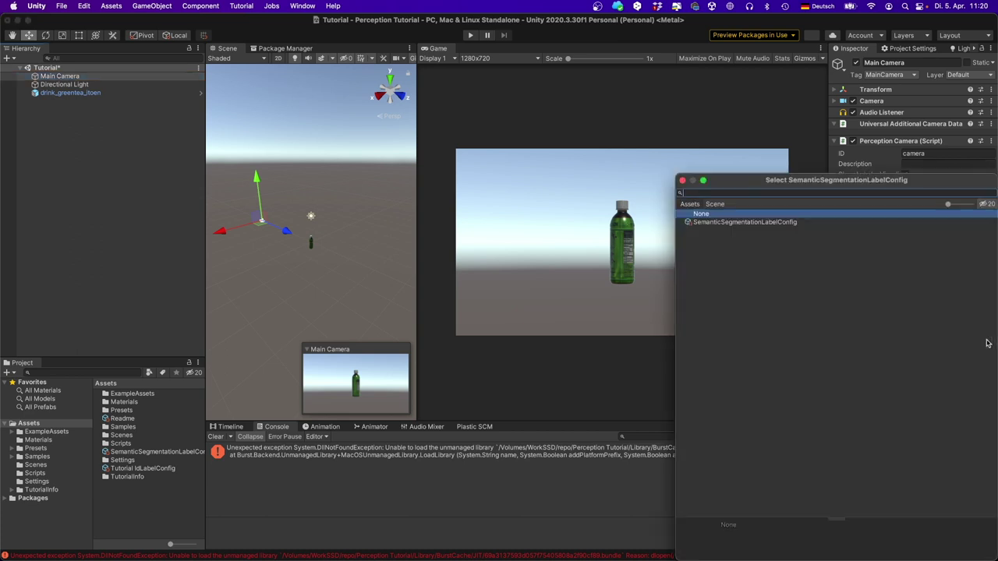
left_click(722, 223)
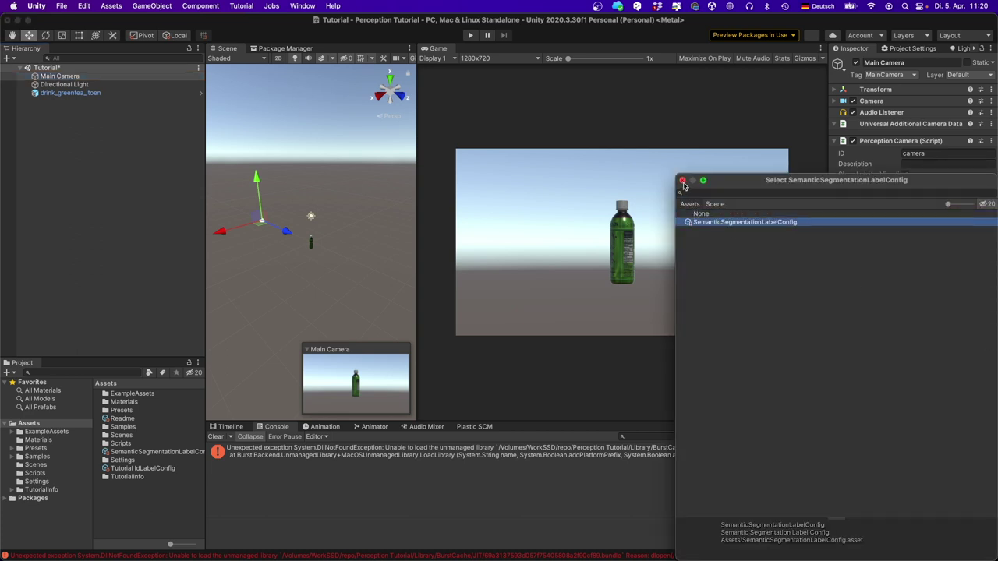
Run the scene to check the semantic segmentation overlay on the bottle in the Game view, then stop and replay it.
left_click(682, 180)
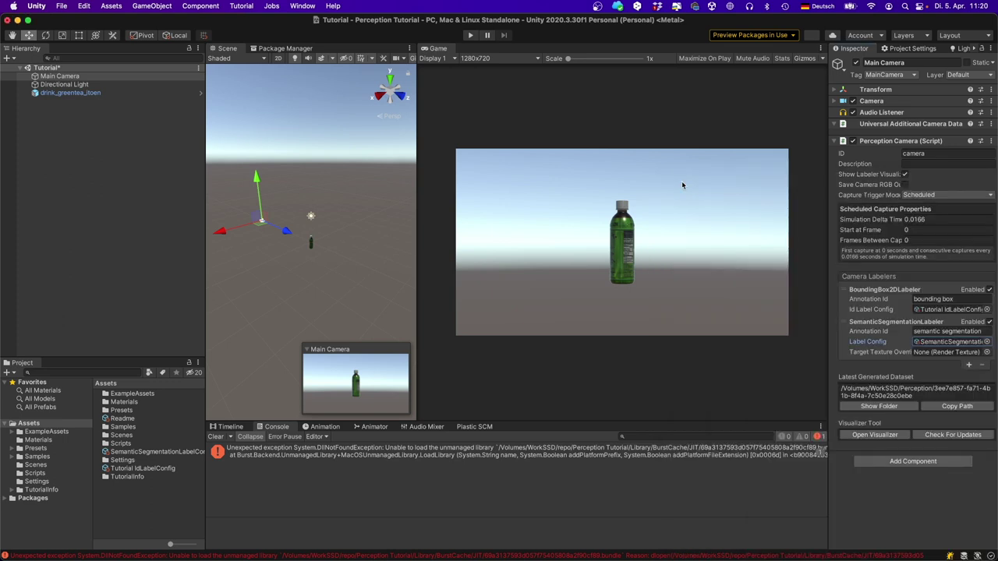
left_click(471, 36)
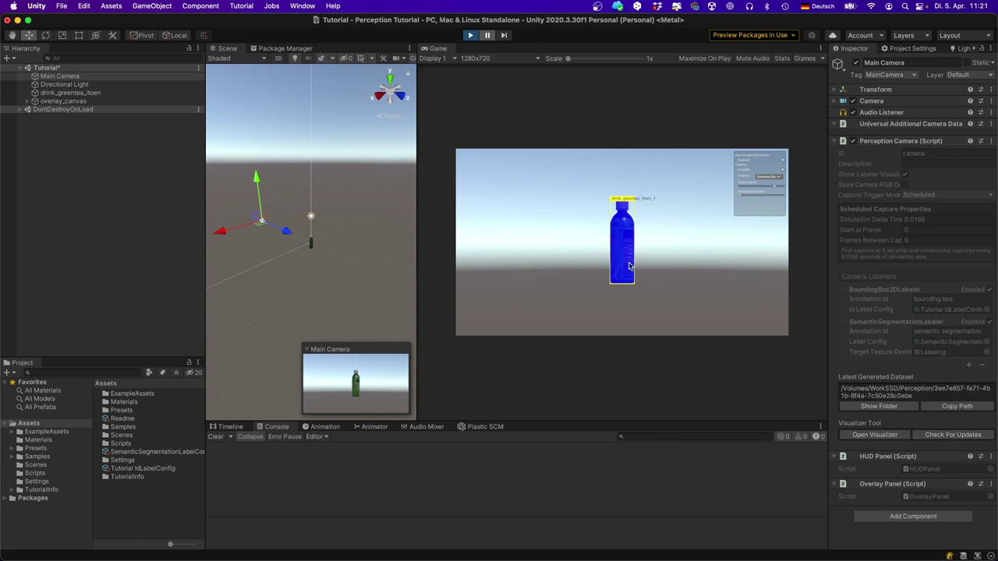
key("super+p")
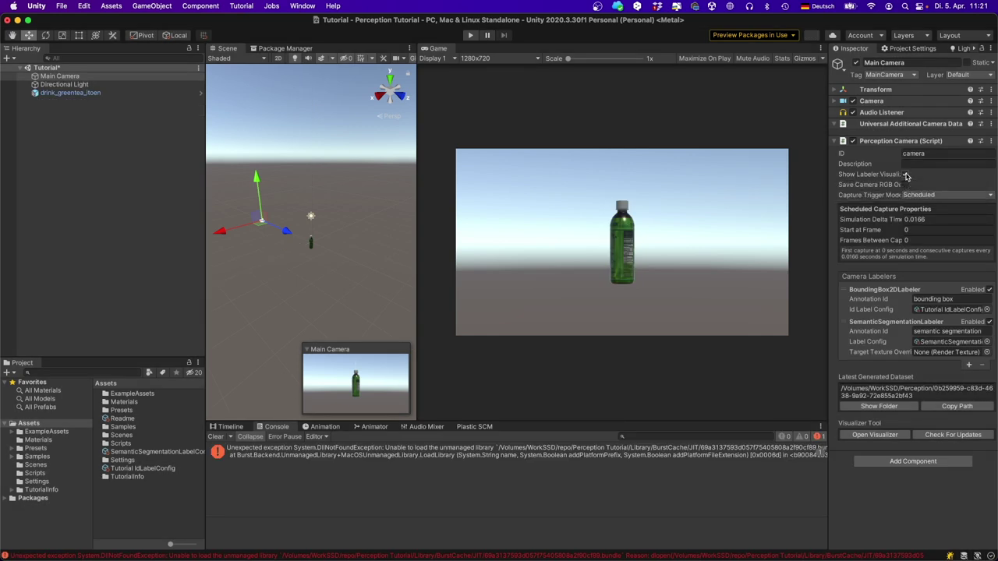
left_click(471, 36)
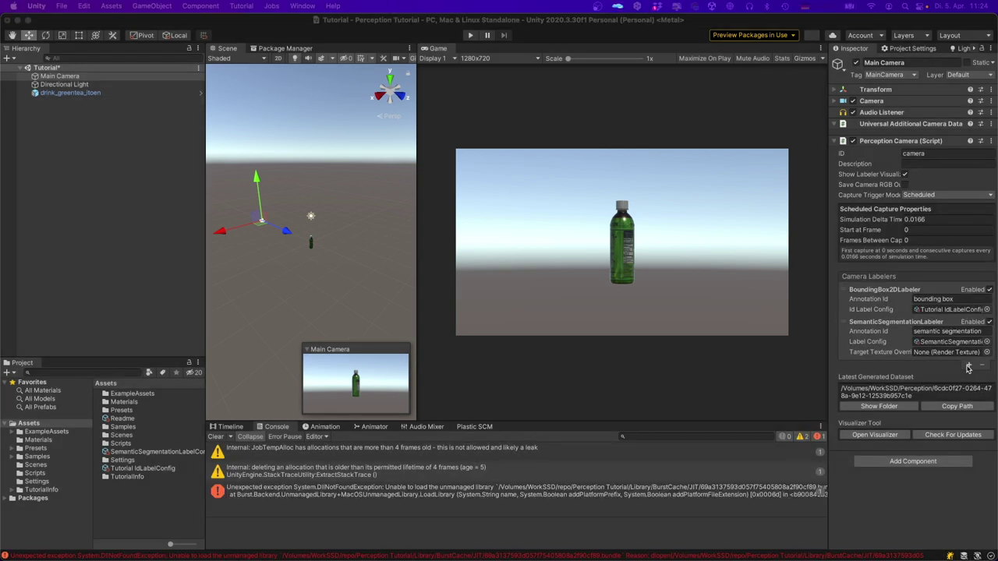
Add a BoundingBox3DLabeler to the Perception Camera and assign Tutorial IdLabelConfig as its Id Label Config.
left_click(970, 366)
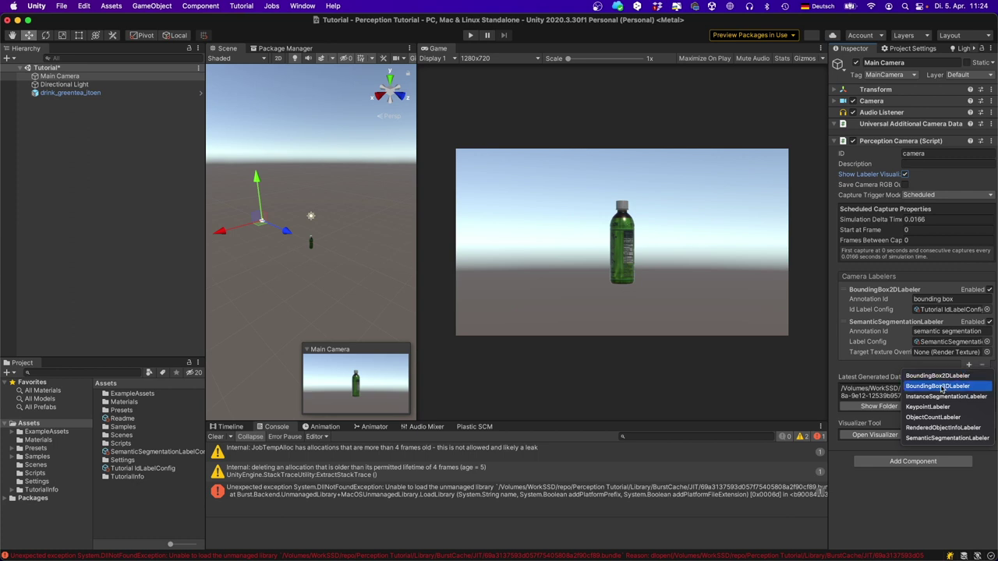
left_click(950, 387)
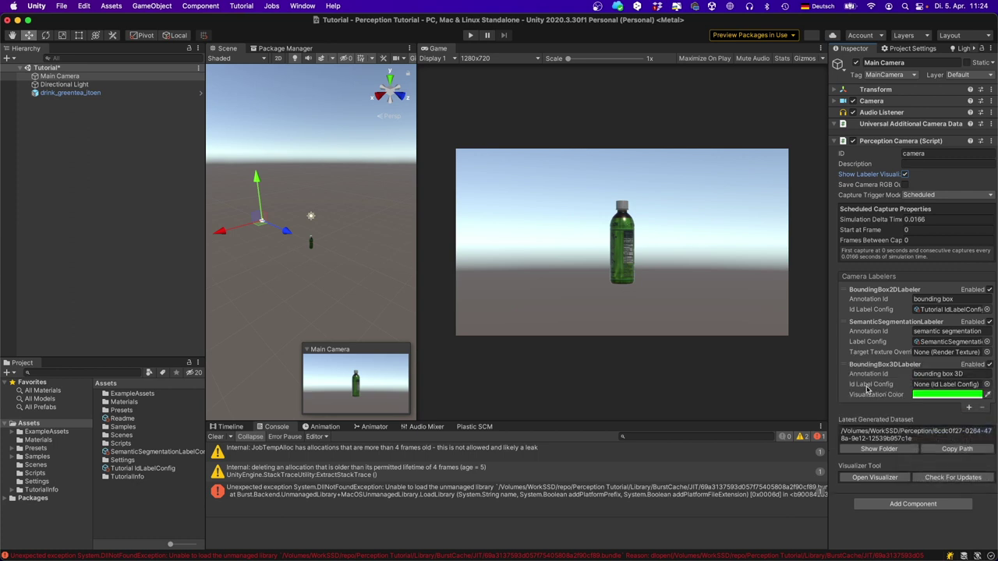
left_click(987, 384)
left_click(711, 223)
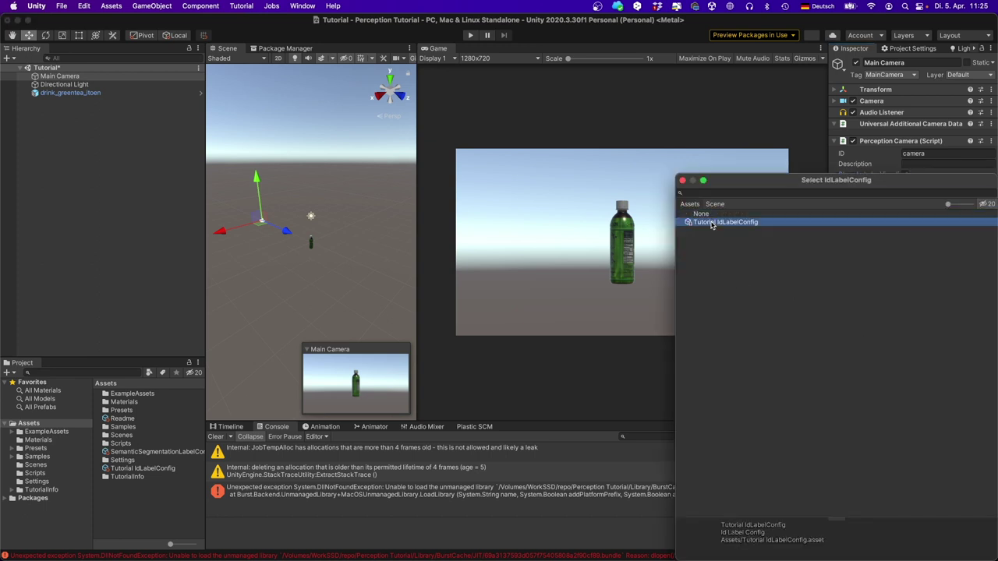
left_click(682, 180)
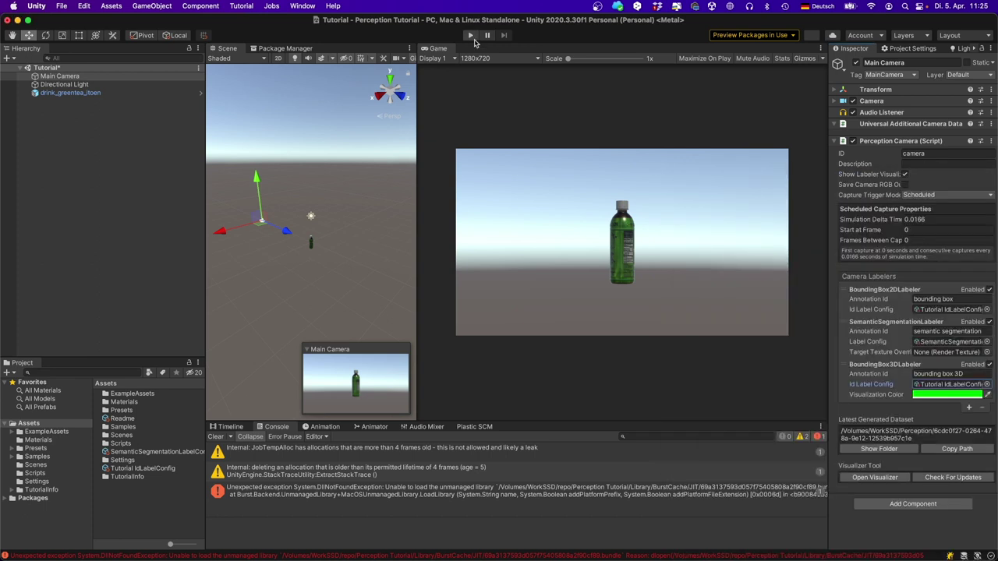
Run the scene and rotate the drink_greentea_itoen bottle to check its 3D bounding box in the Game view.
left_click(471, 36)
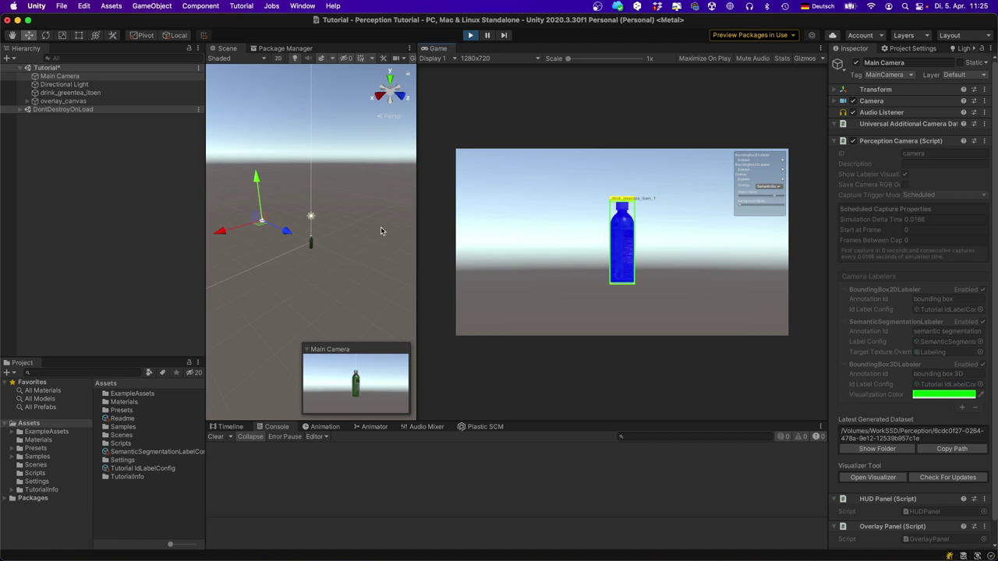
left_click(311, 244)
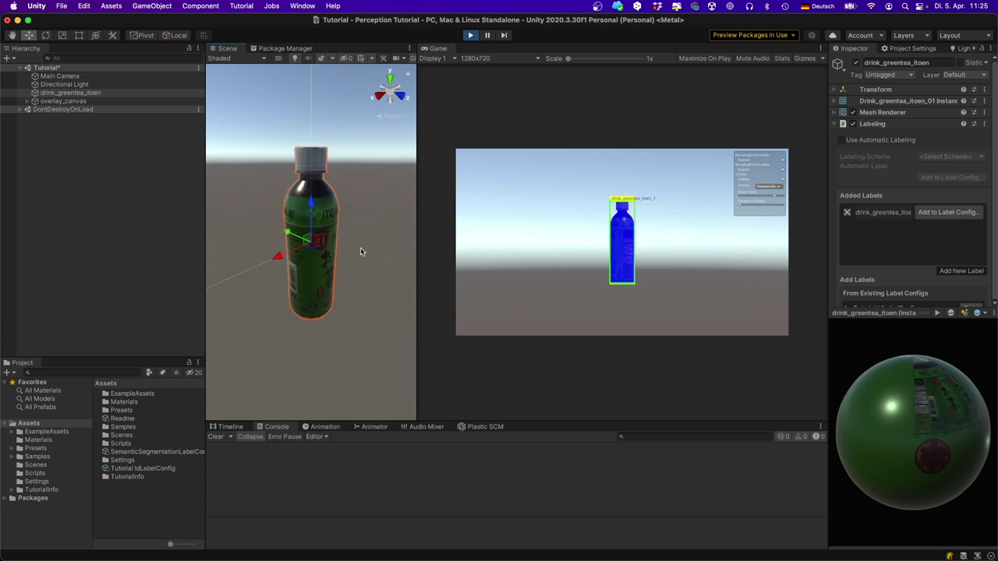
key("e")
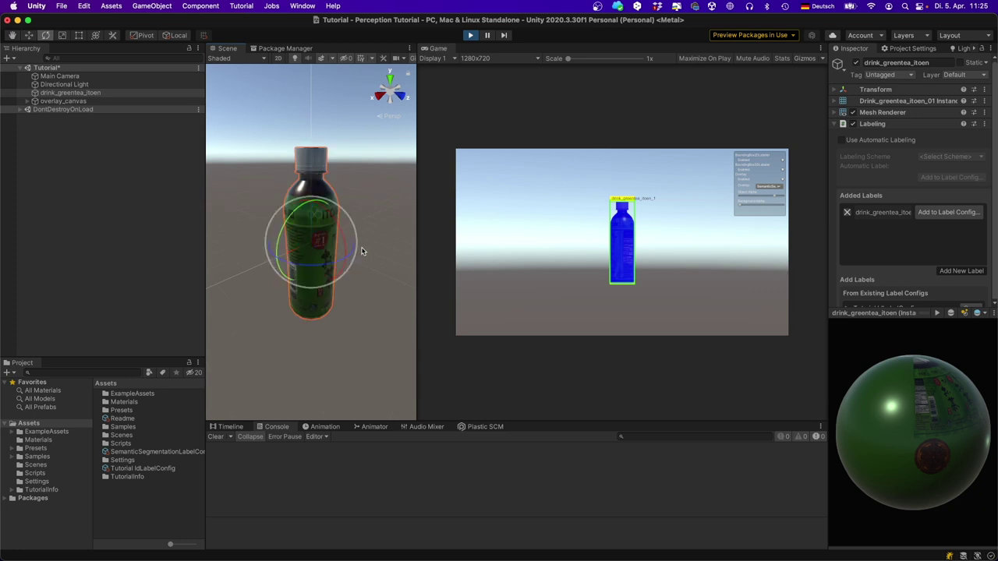
left_click_drag(307, 207, 643, 275)
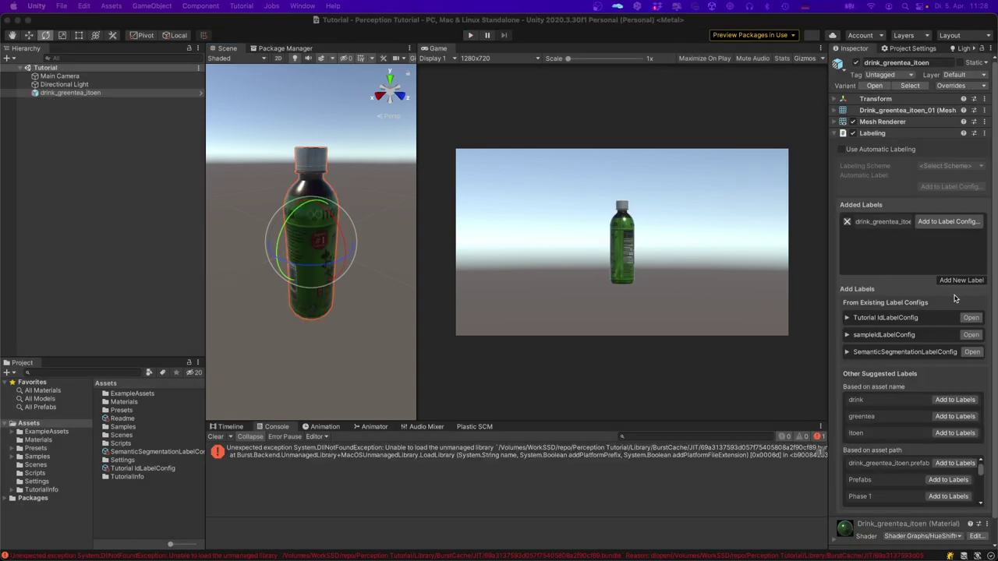
Enable saving of the Main Camera's RGB output and run the scene while rotating the bottle to record a dataset.
left_click(75, 79)
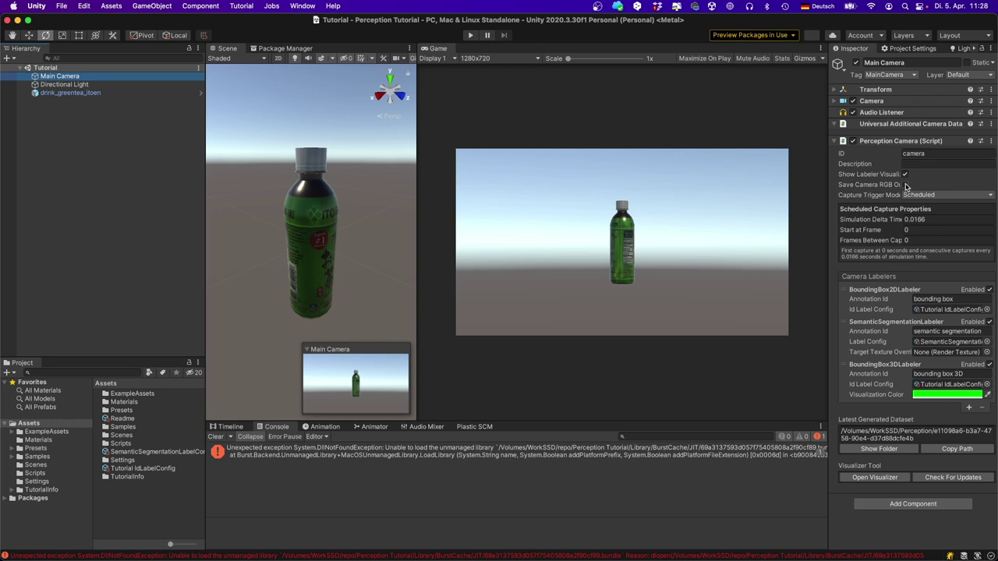
left_click(904, 185)
left_click(471, 35)
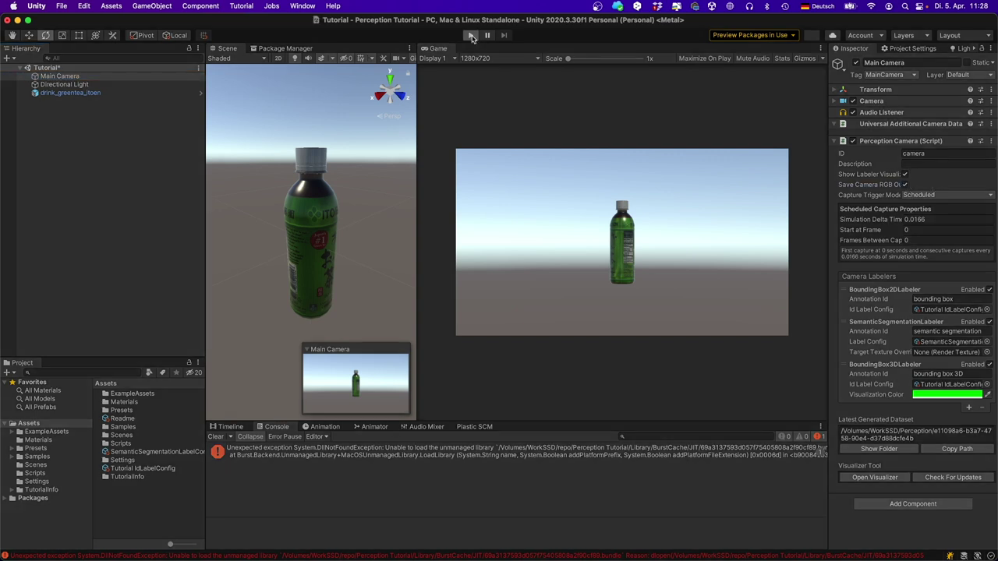
left_click(315, 227)
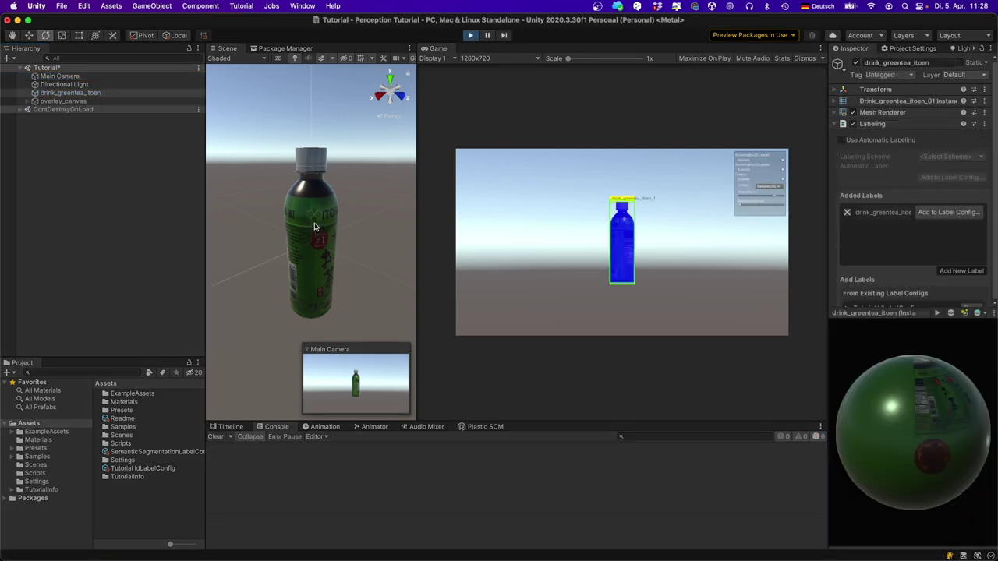
left_click_drag(328, 214, 286, 231)
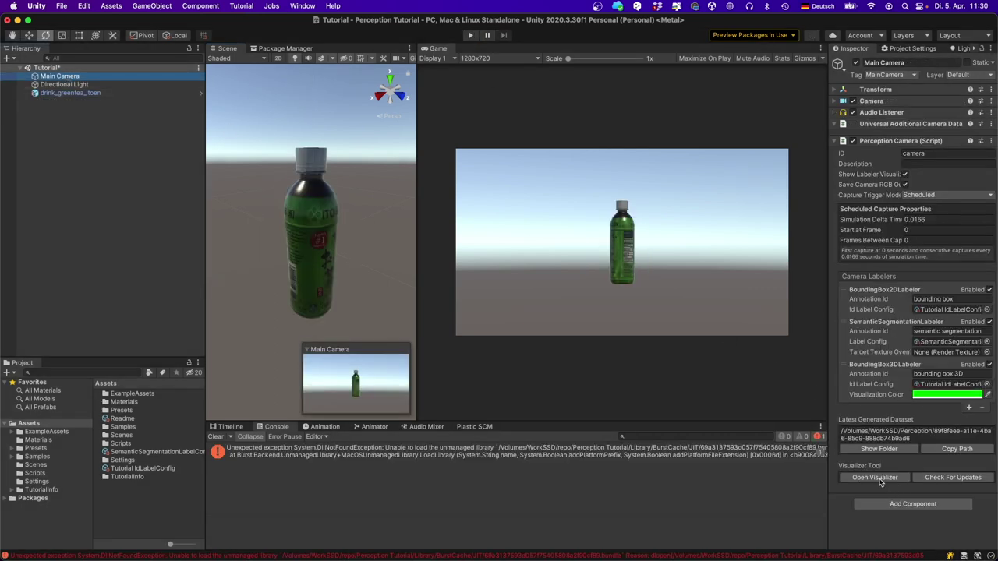
Show the latest generated dataset's folder in Finder and preview early and late frames in its RGB image folder.
left_click(878, 450)
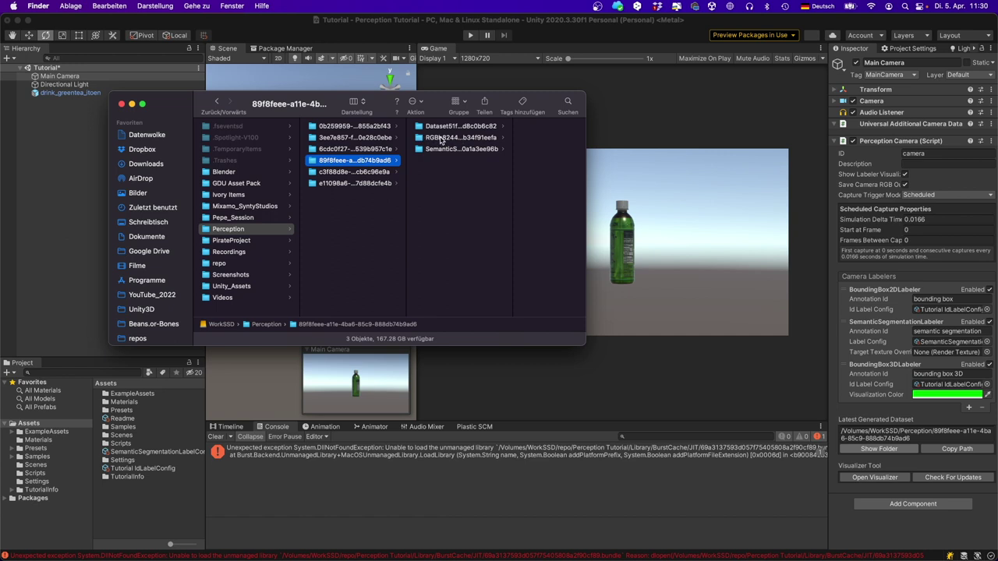
left_click(441, 138)
left_click(514, 128)
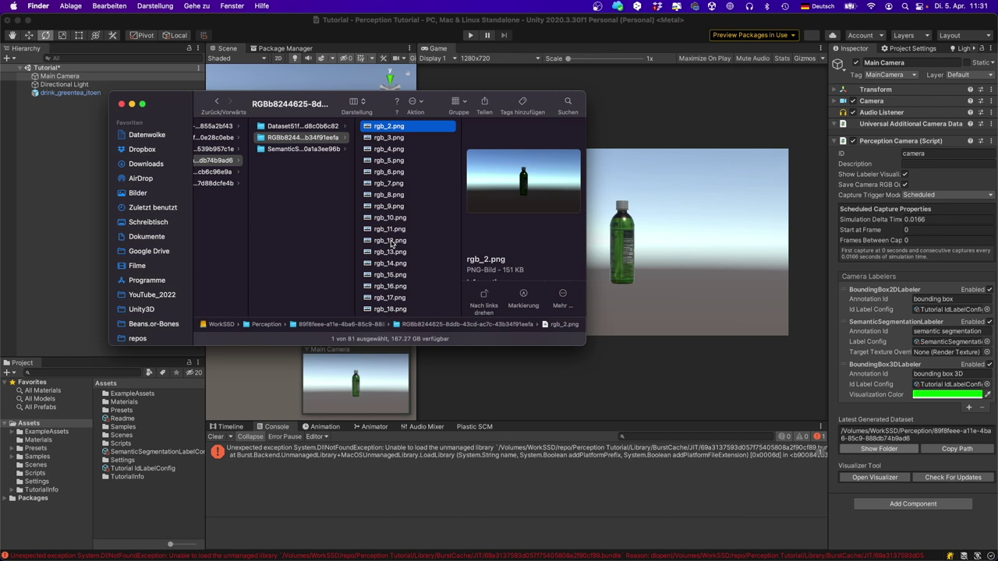
key("Down")
key("Down")
key("Down")
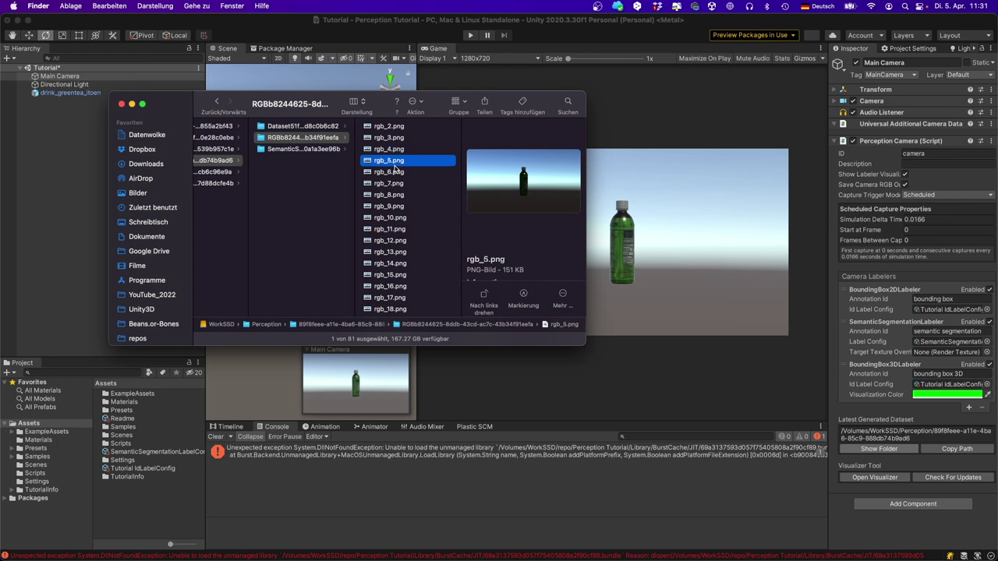
scroll(394, 246, "down", 15)
left_click(390, 272)
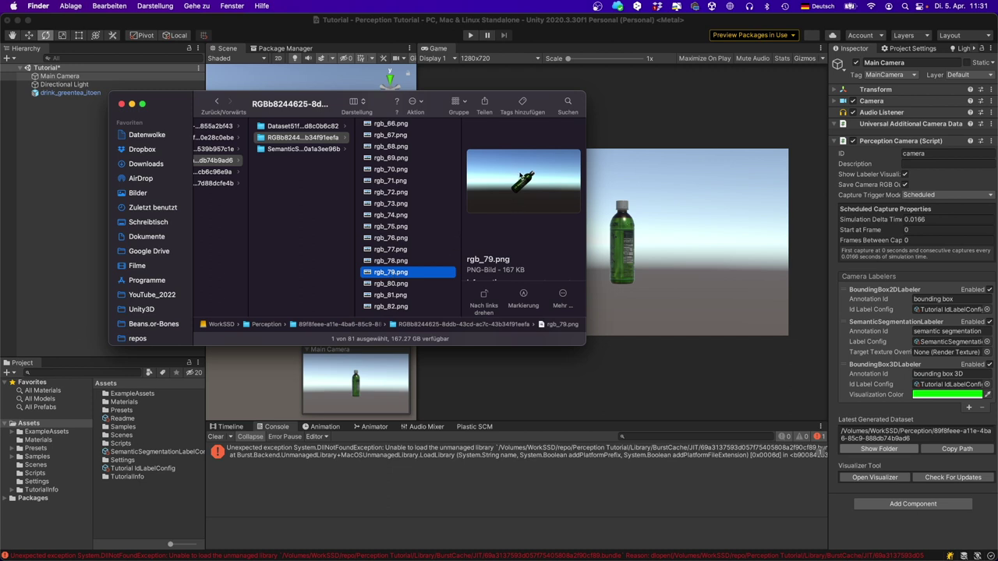
left_click(401, 249)
left_click(398, 226)
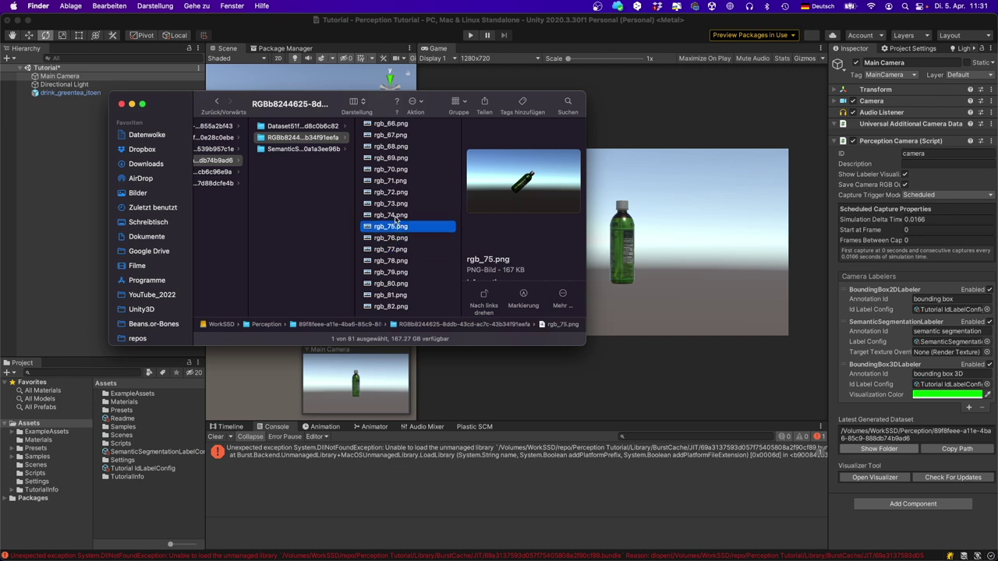
left_click(397, 192)
Preview segmentation_2.png and segmentation_78.png in the dataset's SemanticSegmentation folder.
left_click(297, 150)
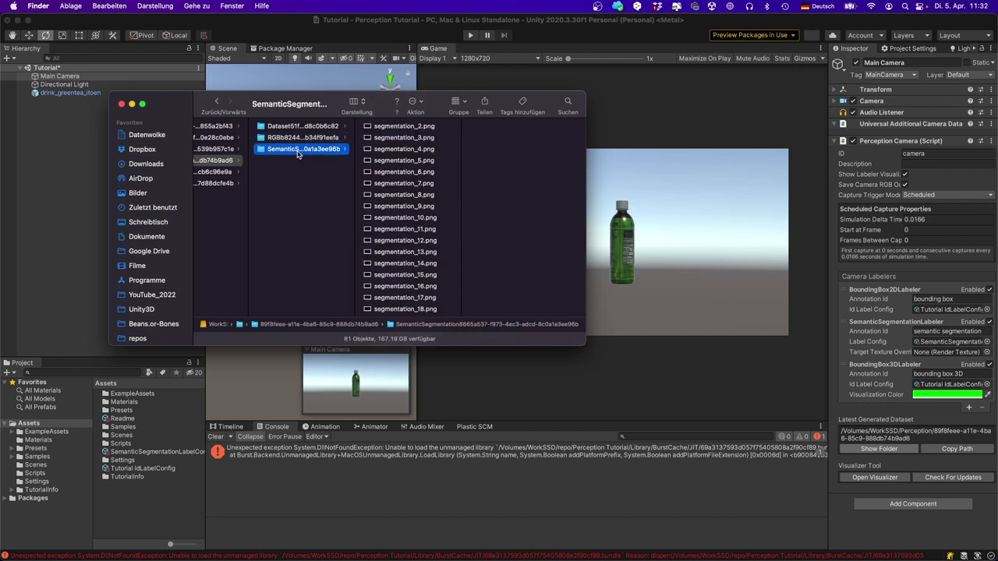
left_click(387, 129)
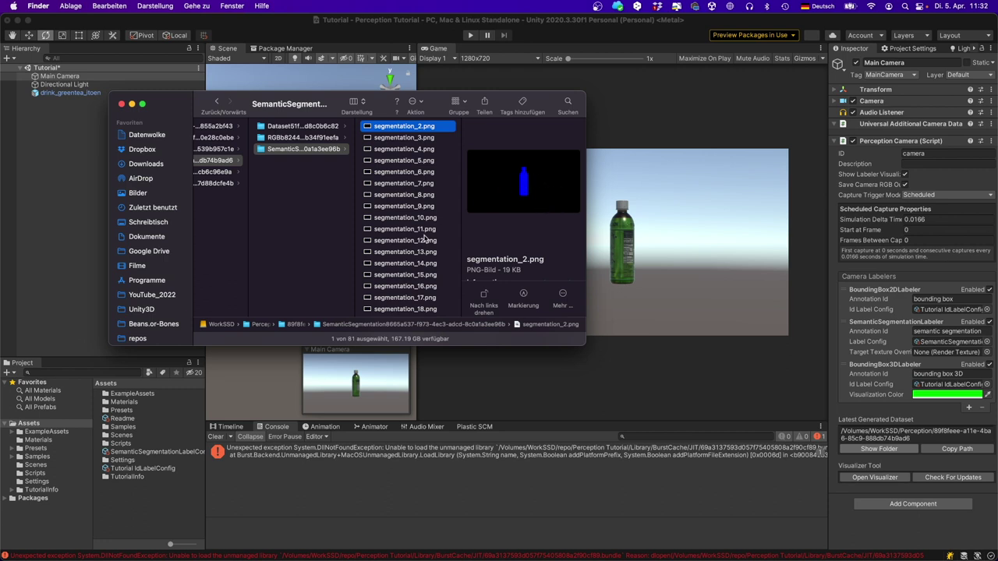
scroll(417, 241, "down", 15)
left_click(411, 262)
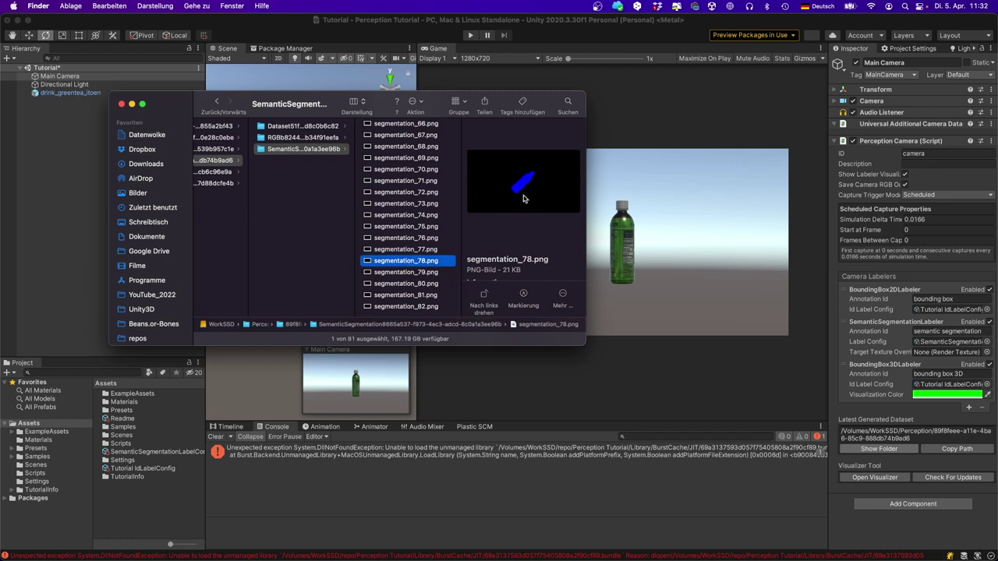
Open captures_000.json from the generated dataset's Dataset folder in the code editor.
key("Left")
key("Up")
key("Up")
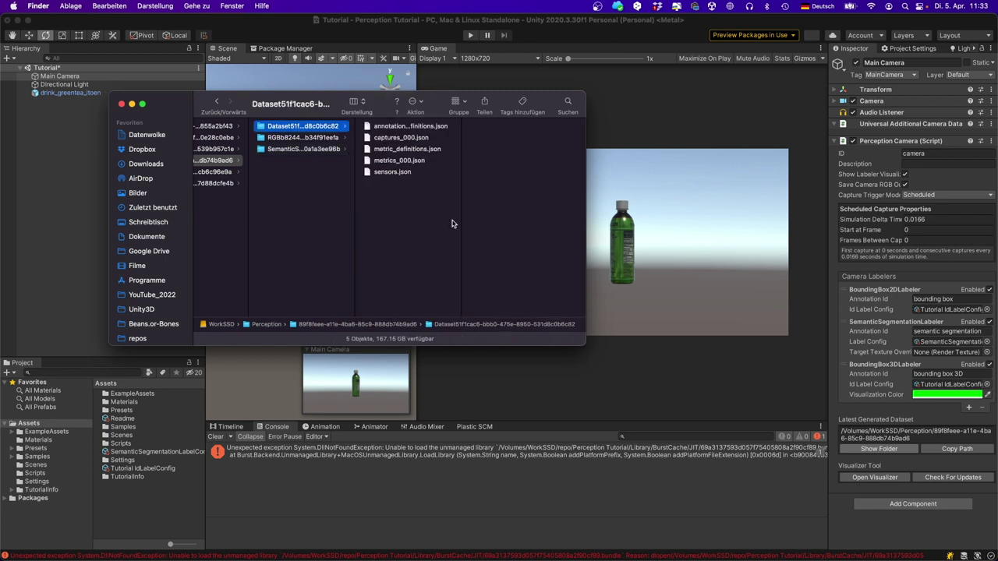
left_click(409, 140)
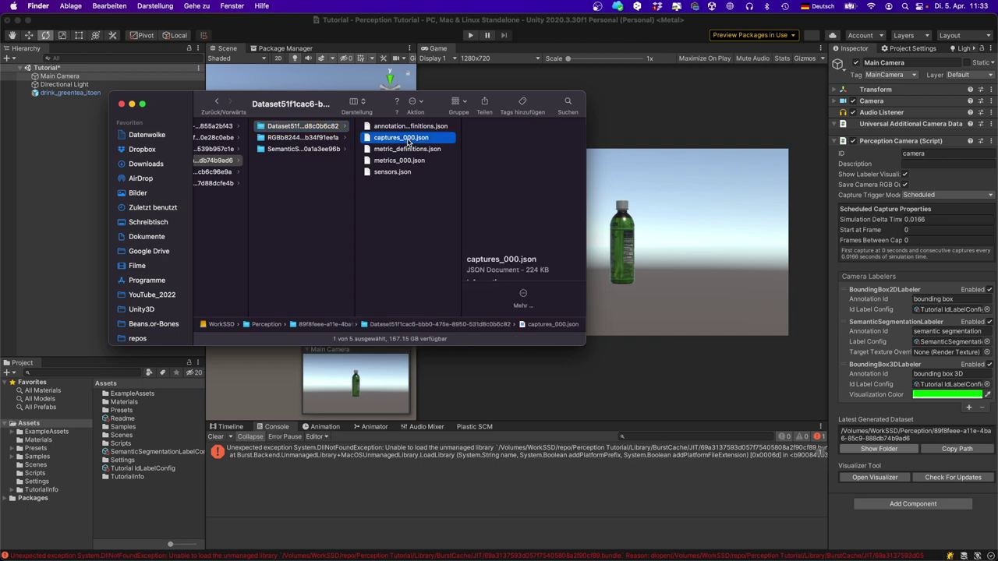
double_click(409, 140)
Examine the first capture's 3D bounding box, 2D bounding box and semantic segmentation annotations in captures_000.json.
scroll(697, 463, "down", 3)
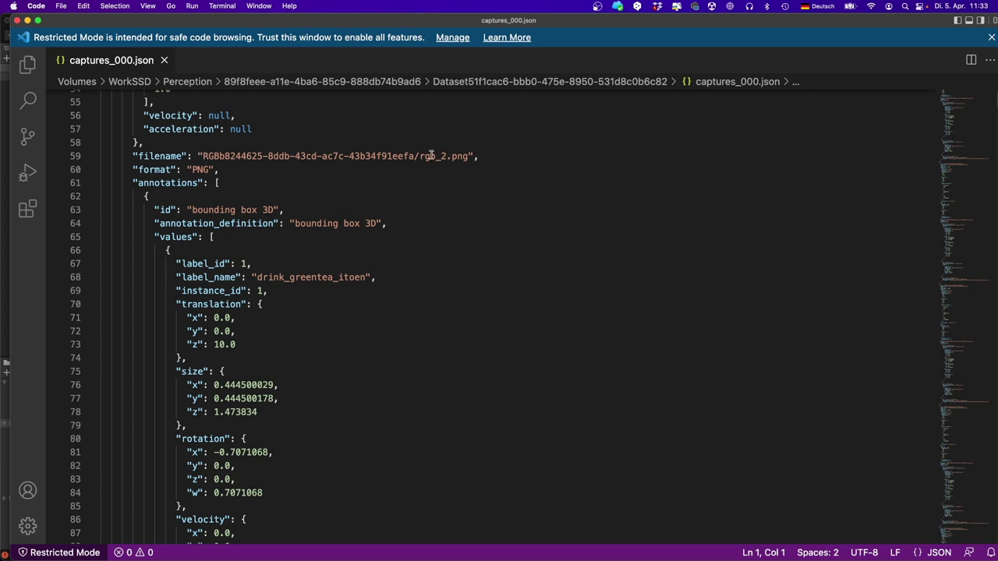
scroll(274, 201, "down", 5)
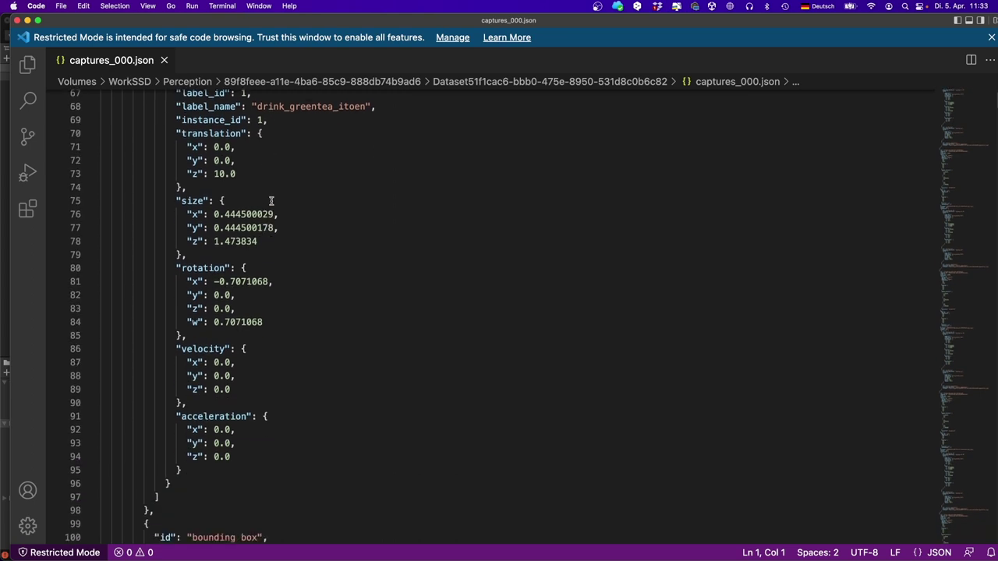
scroll(274, 201, "up", 4)
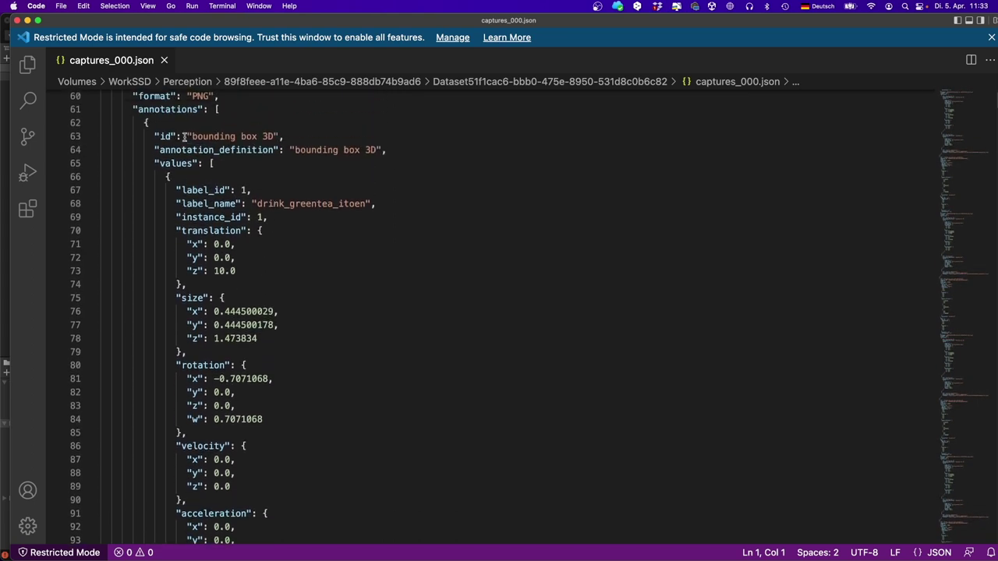
left_click_drag(279, 136, 191, 137)
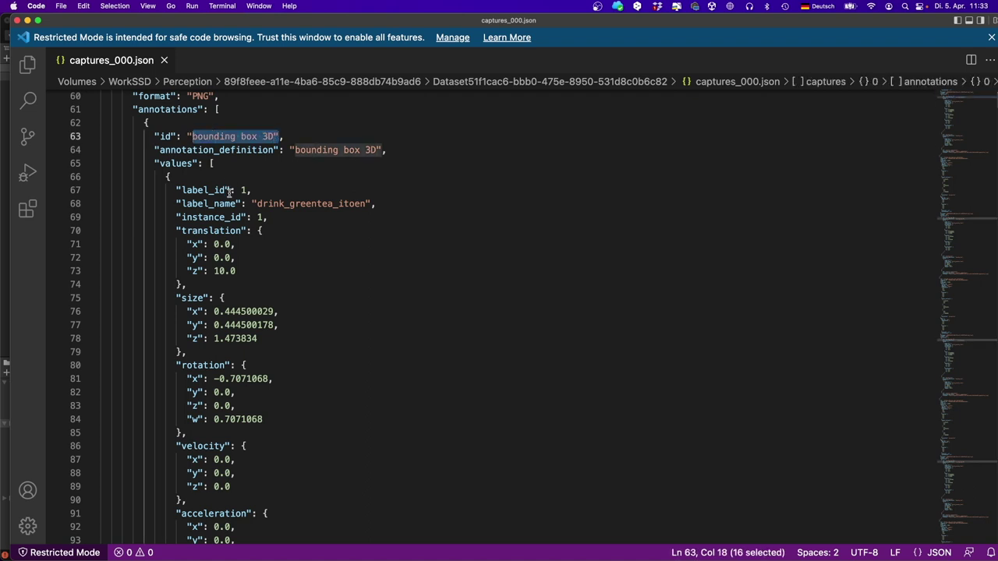
scroll(254, 228, "down", 1)
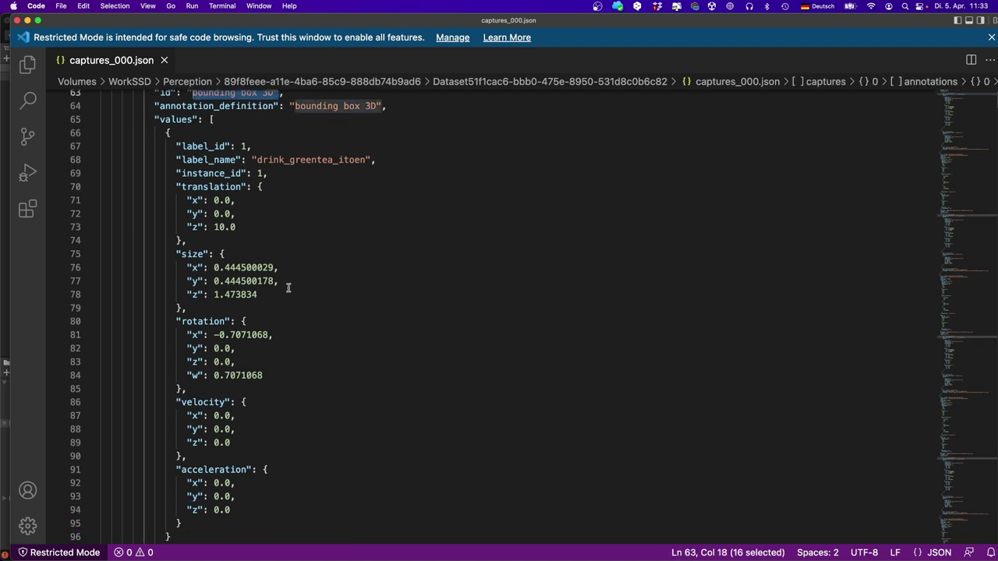
scroll(288, 287, "down", 5)
scroll(288, 287, "down", 3)
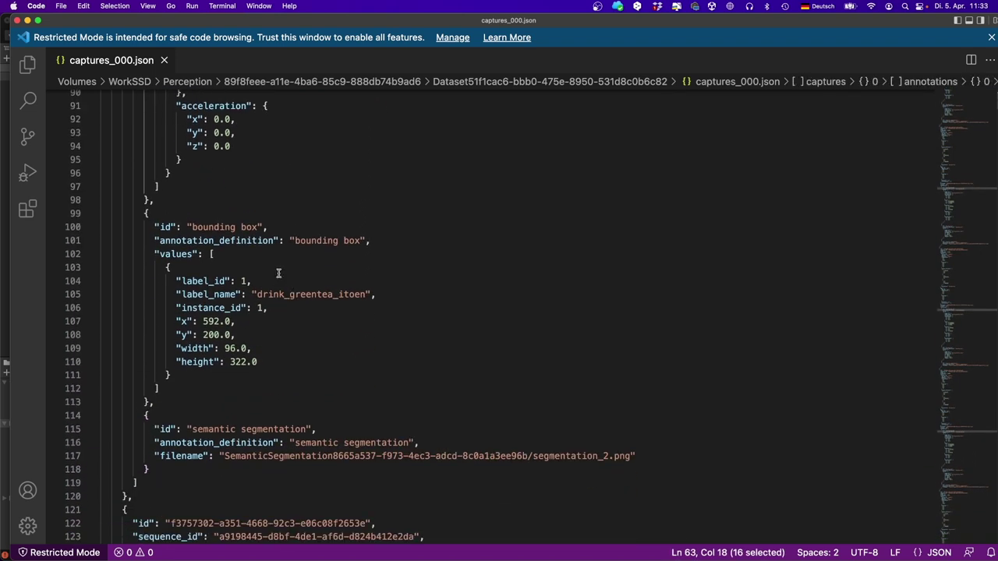
left_click_drag(259, 362, 199, 322)
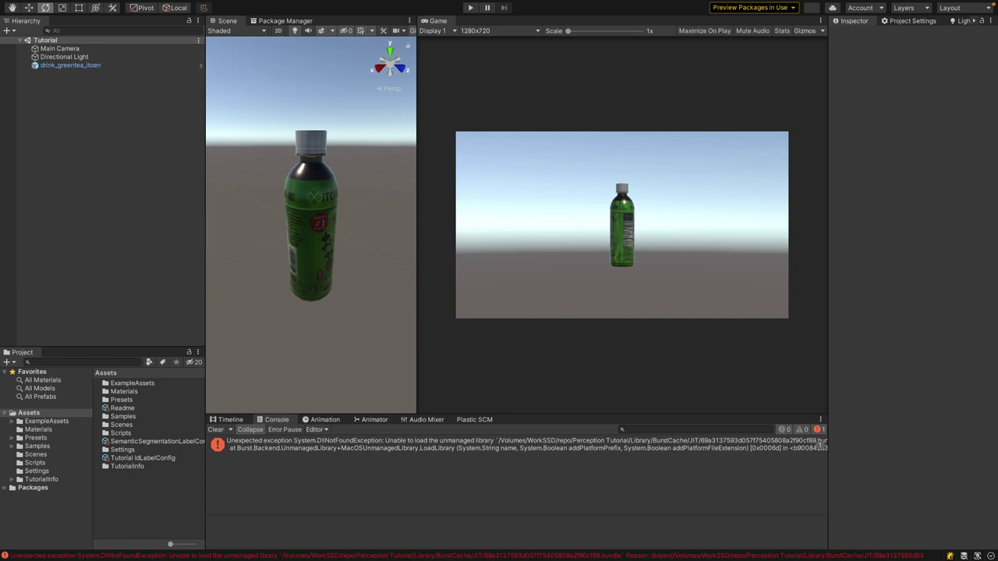
Create an empty game object named Scenario and add a Fixed Length Scenario component to it.
right_click(65, 123)
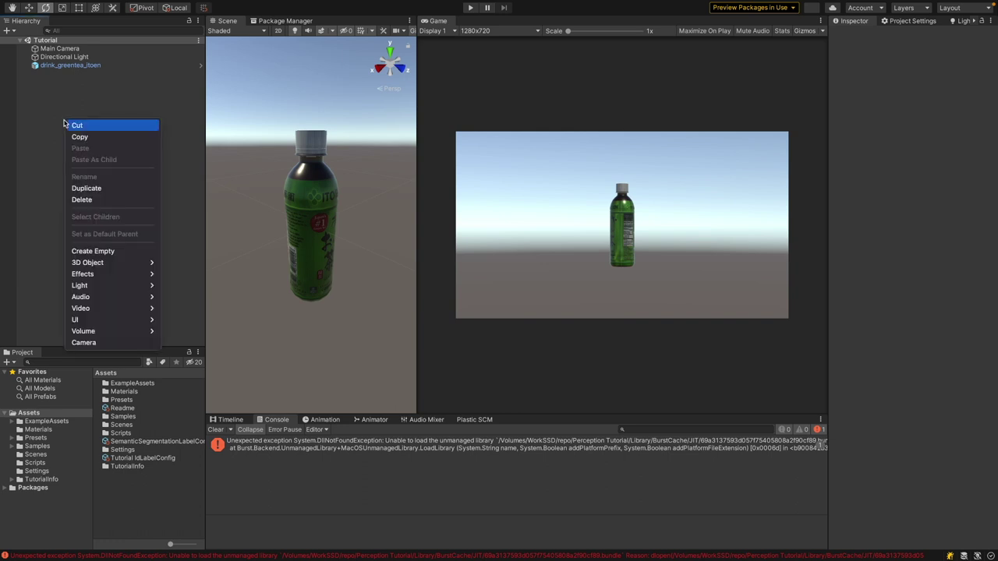
left_click(93, 250)
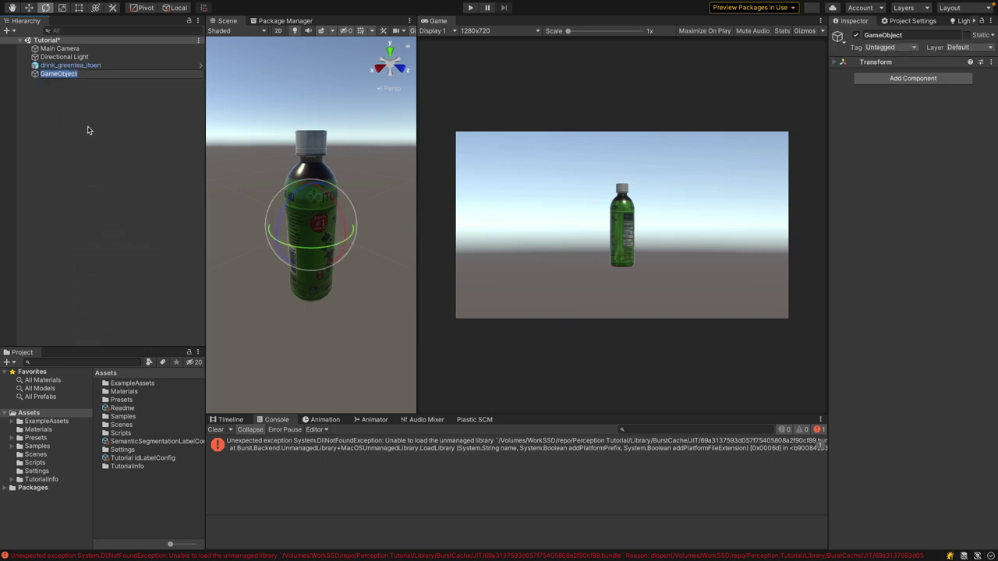
type("Scenario")
key("Return")
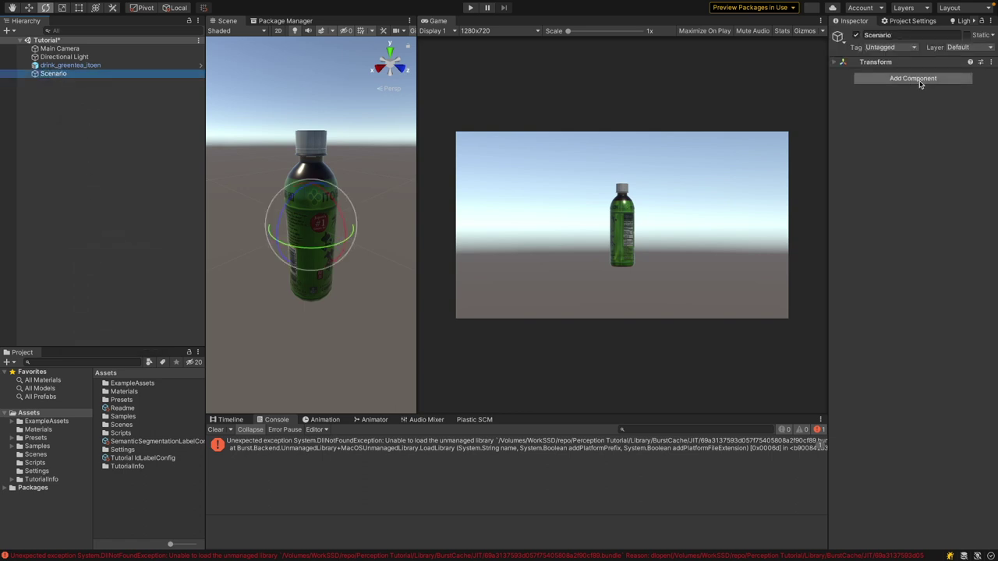
left_click(914, 79)
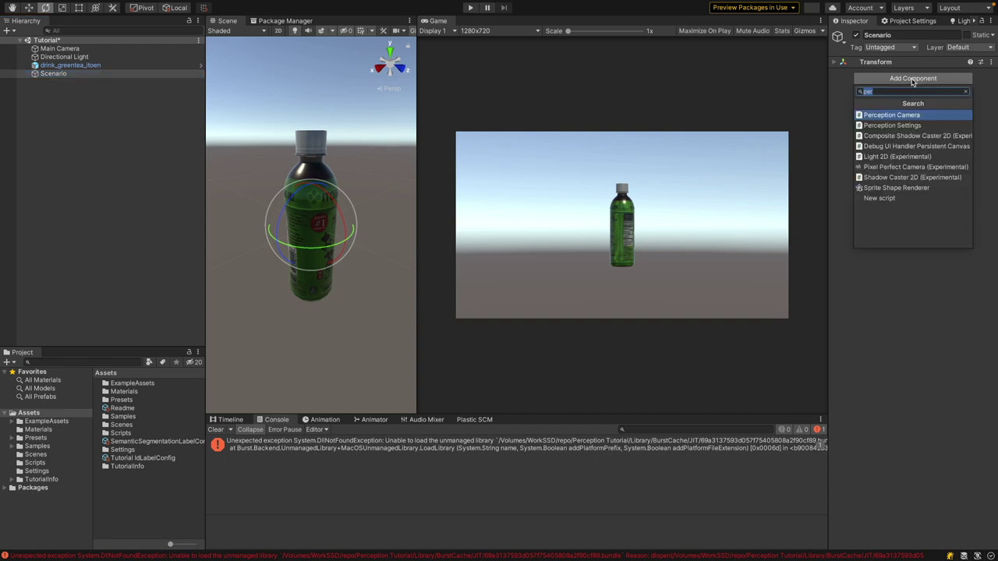
type("fixed")
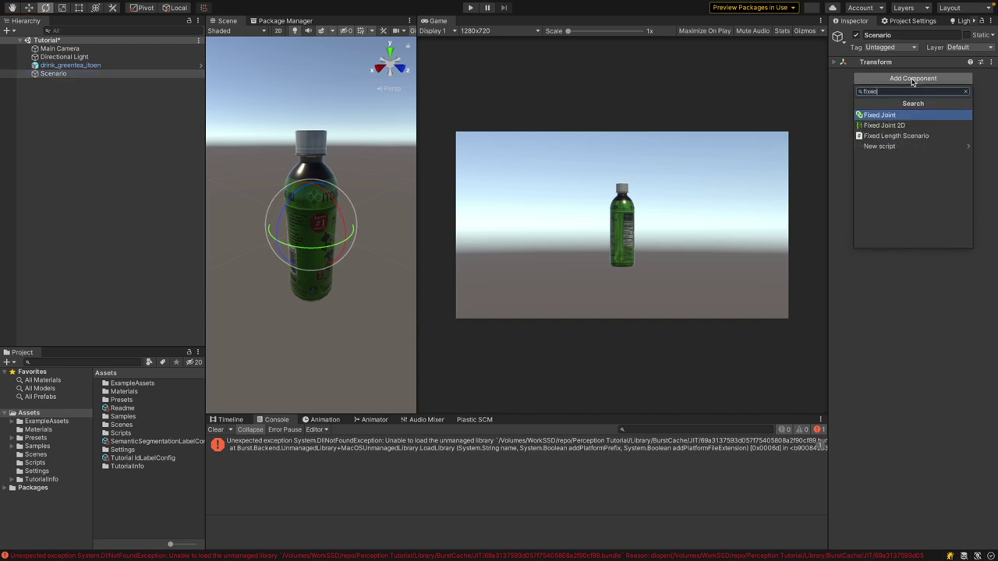
left_click(913, 137)
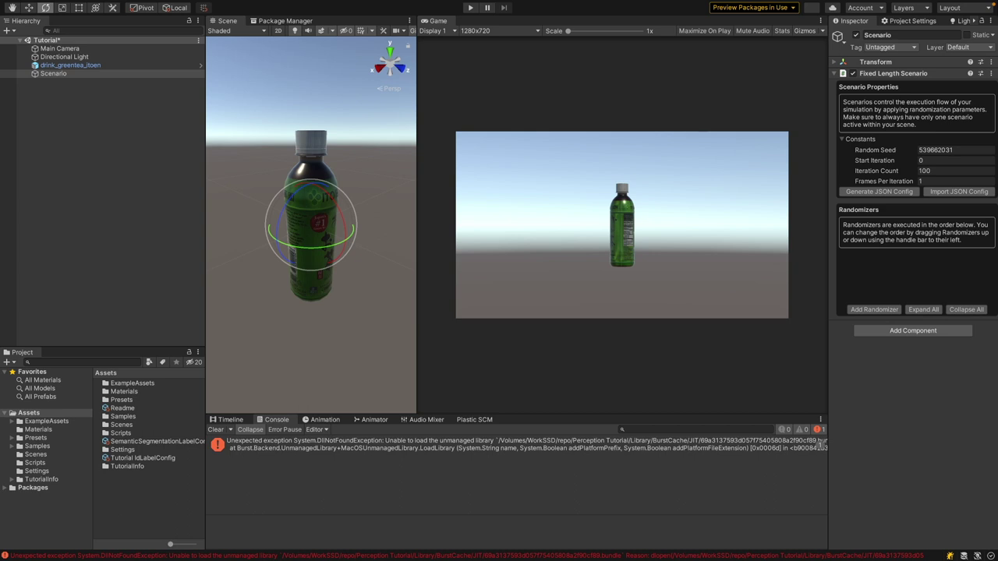
Set the scenario's iteration count to 10 and add a Rotation Randomizer from the Perception randomizers.
left_click(936, 171)
key("BackSpace")
left_click(878, 310)
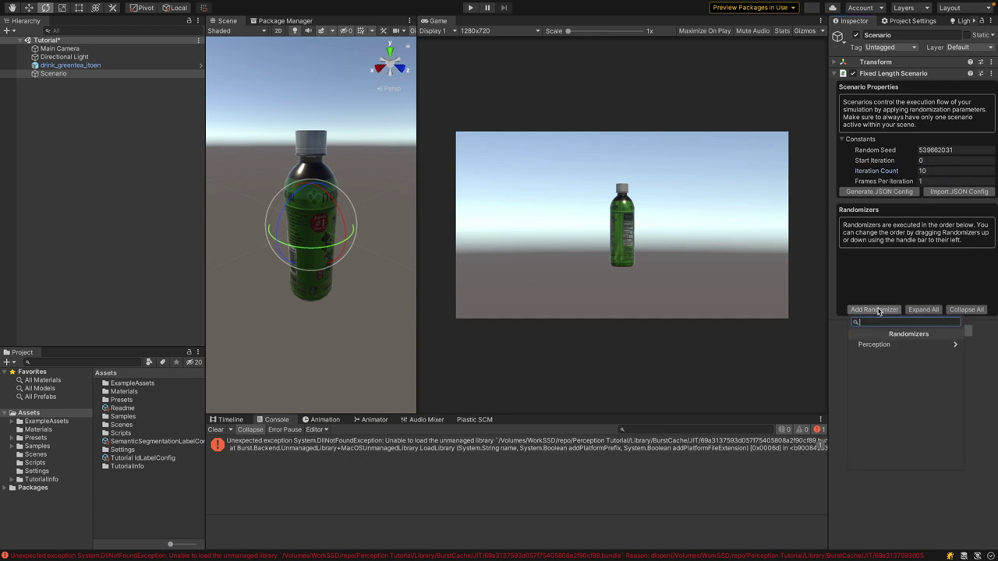
left_click(879, 344)
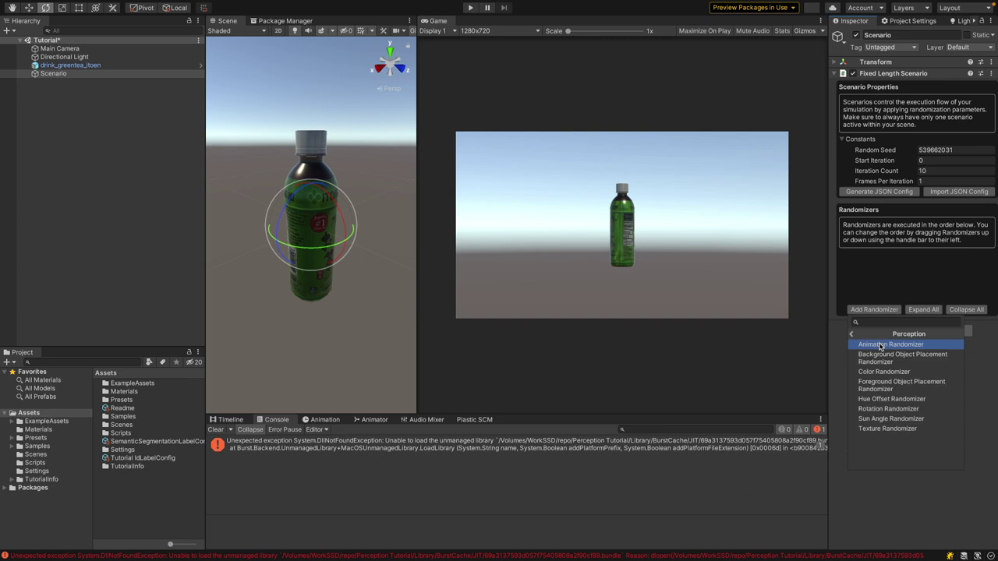
left_click(889, 409)
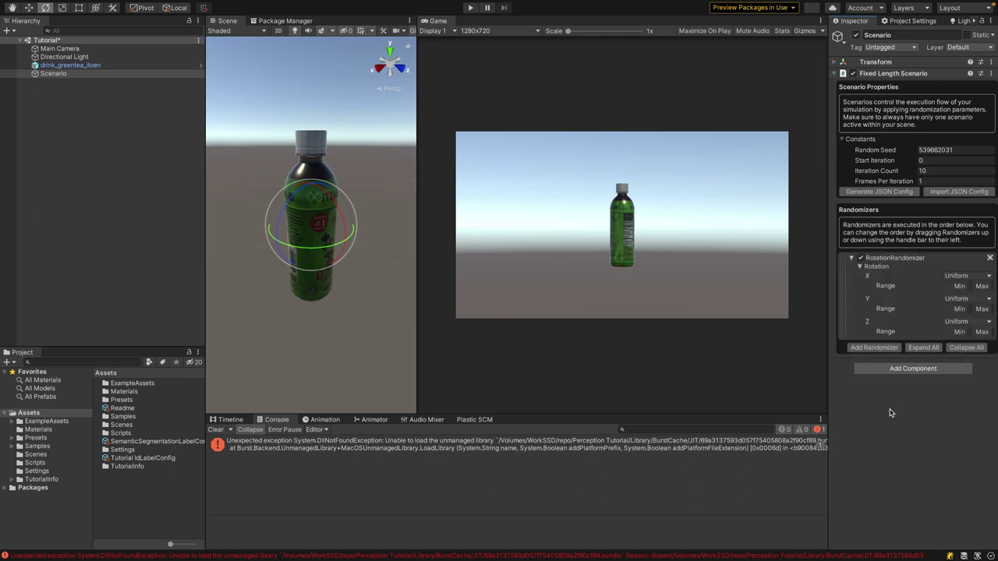
Widen the Inspector to review the Rotation Randomizer's ranges and X distribution options, and run the scene once.
left_click_drag(829, 259, 772, 261)
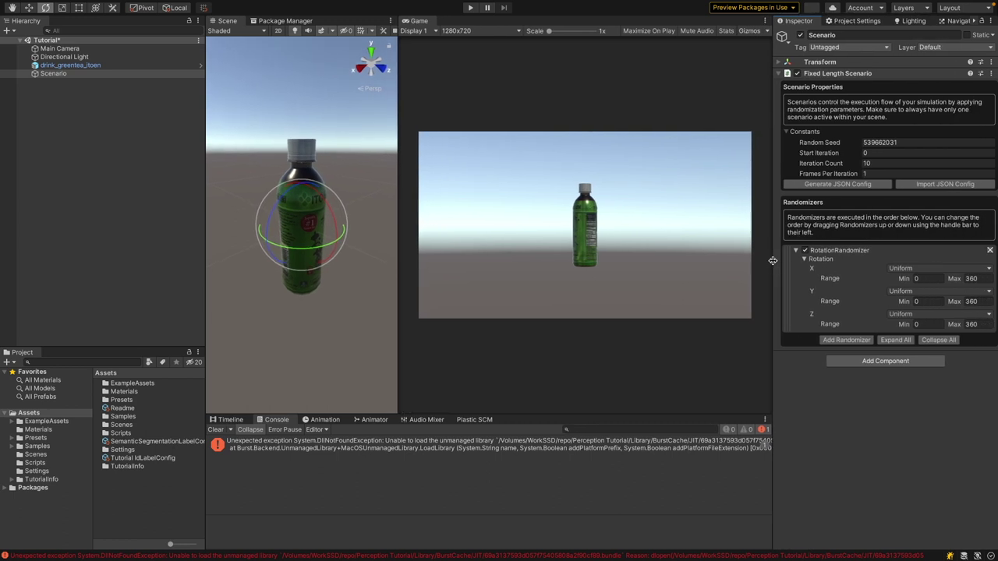
mouse_move(819, 277)
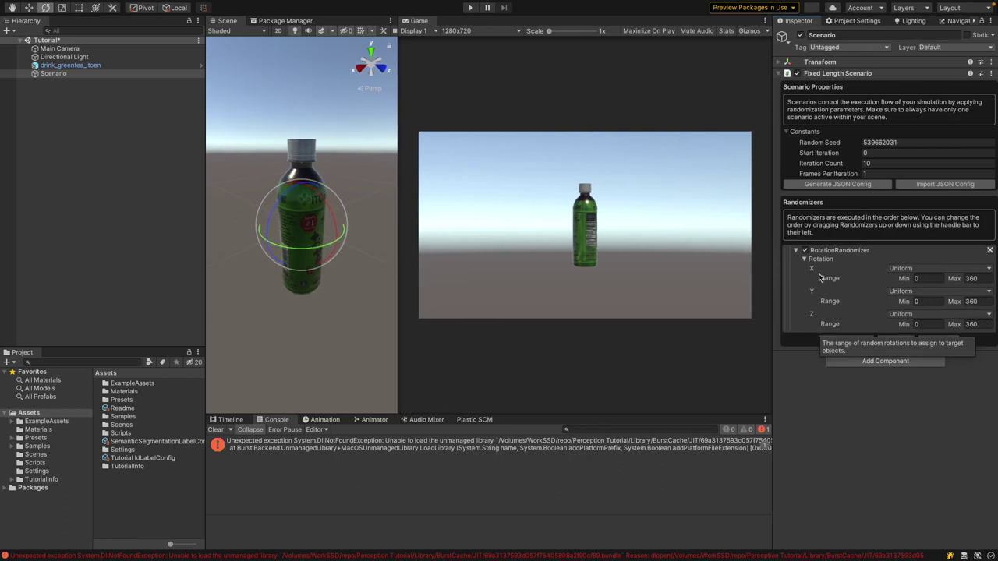
left_click(907, 270)
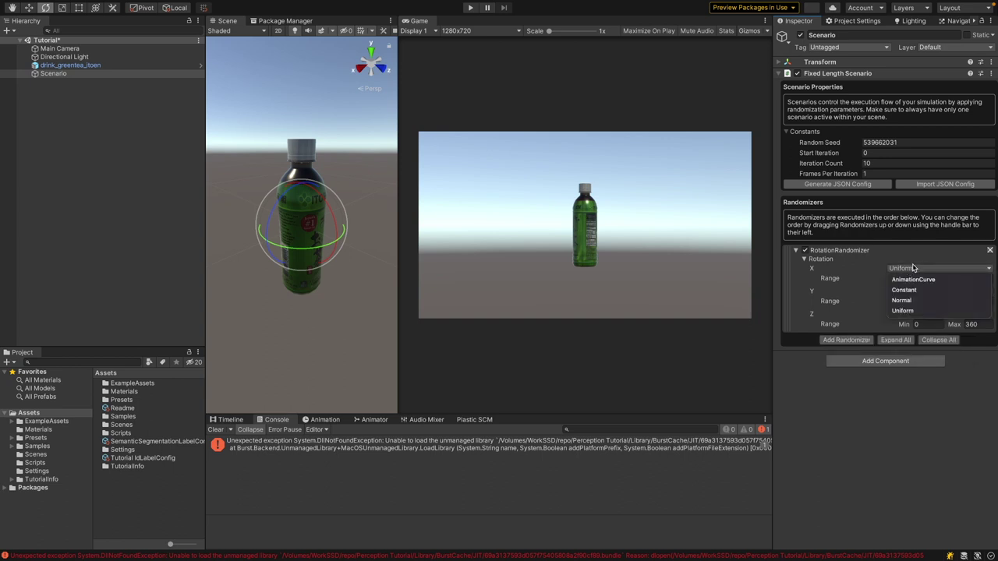
left_click(920, 256)
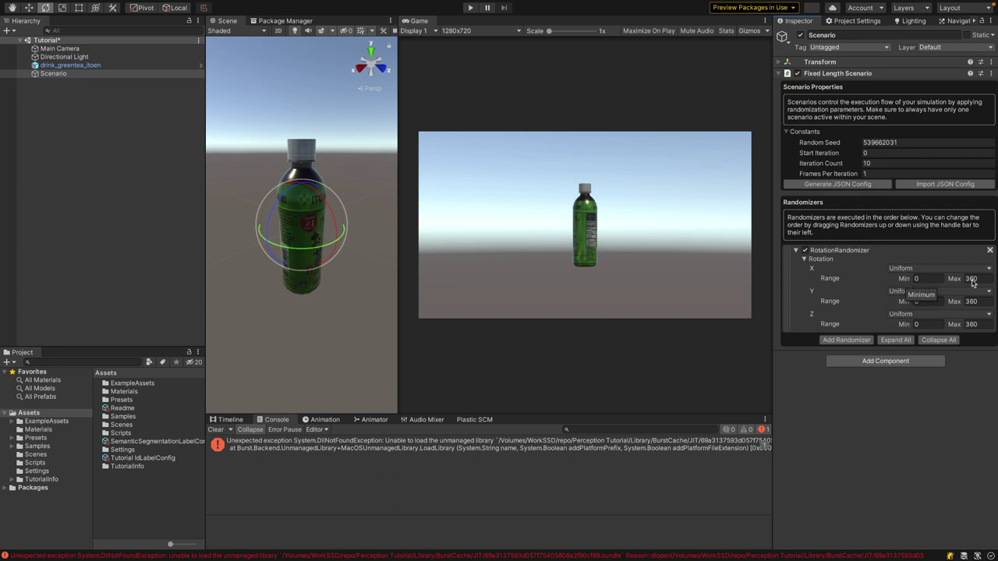
left_click(470, 8)
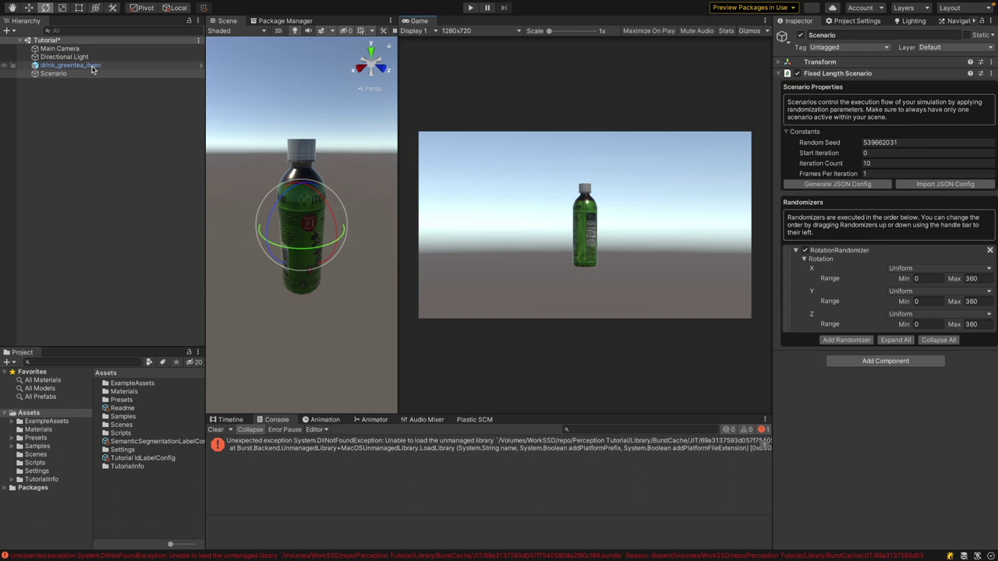
Add a Rotation Randomizer Tag component to drink_greentea_itoen and run the scene to generate a dataset.
left_click(81, 66)
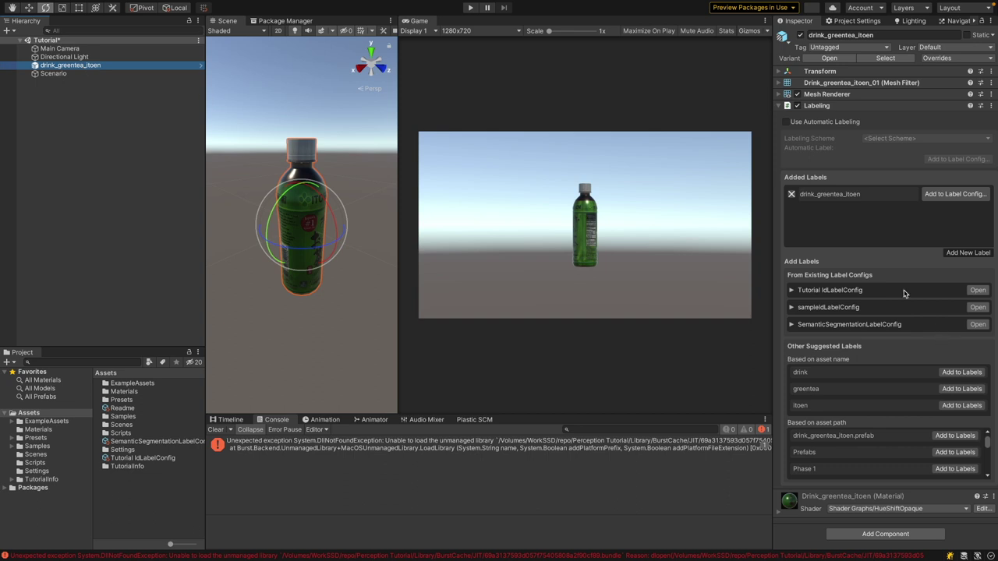
left_click(779, 106)
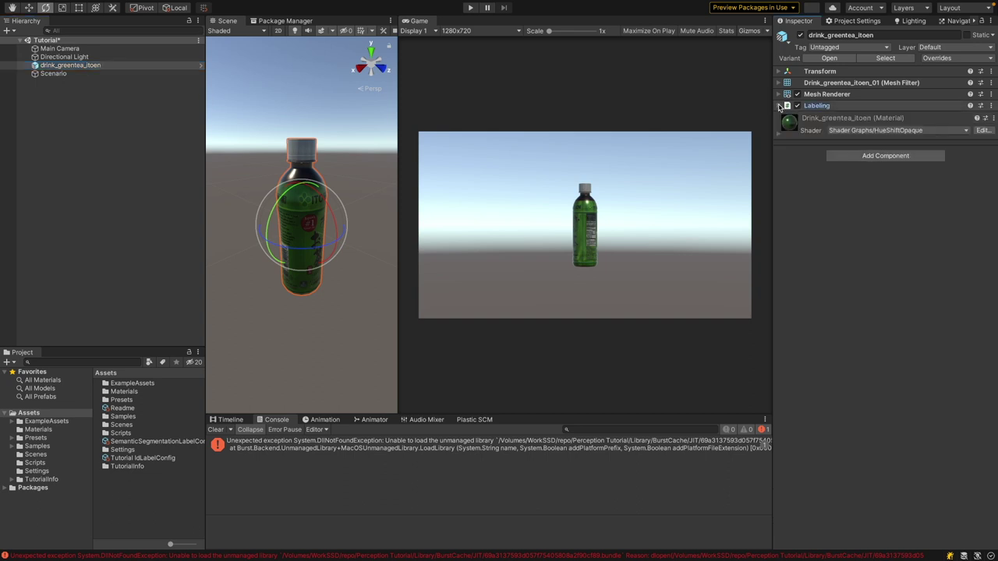
left_click(870, 156)
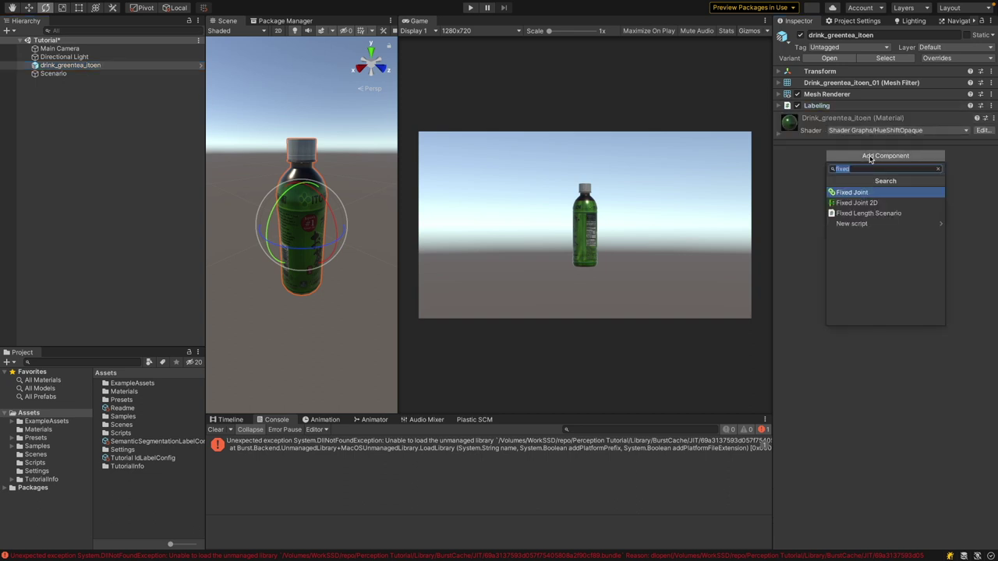
type("rotation")
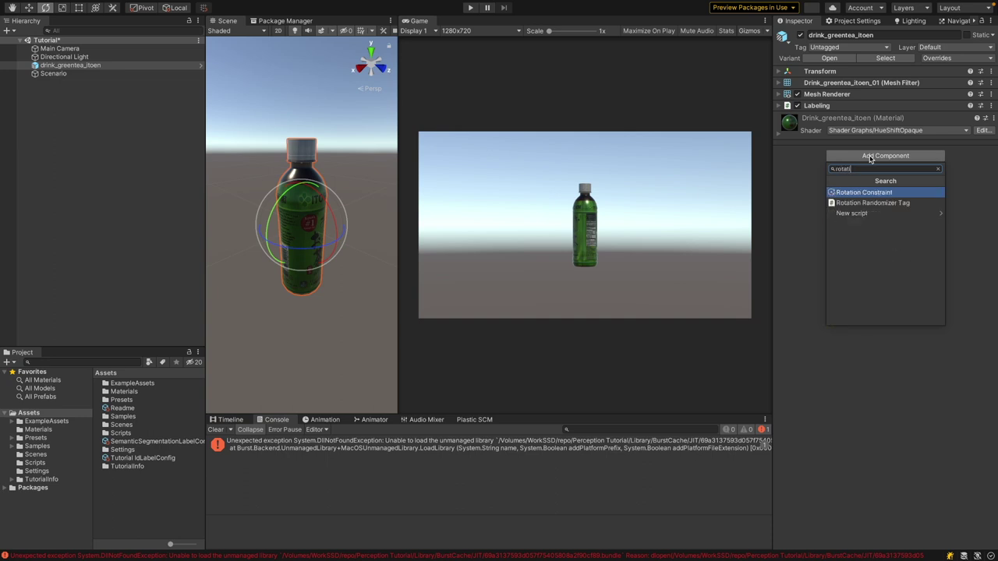
left_click(885, 203)
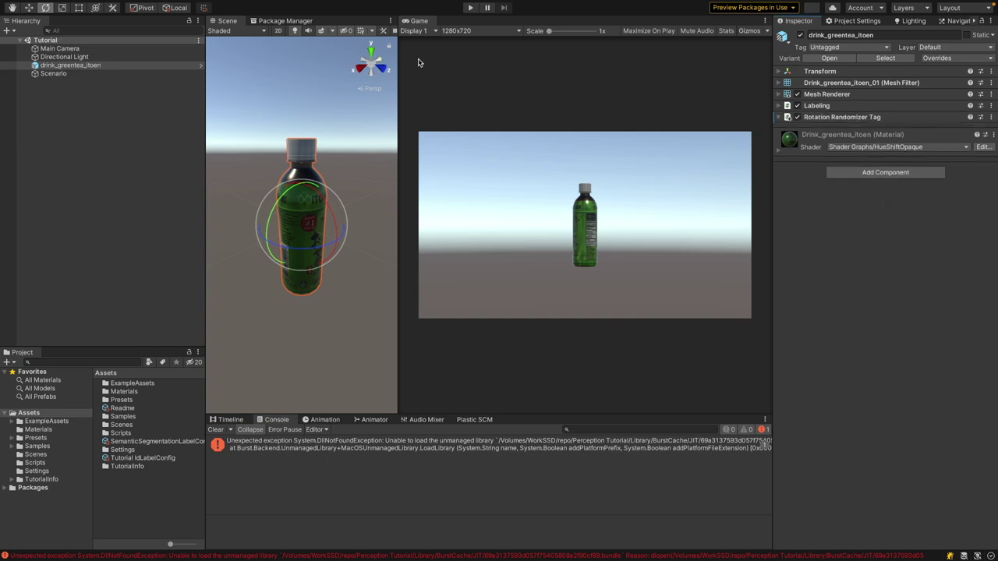
left_click(470, 8)
Show the Main Camera's latest generated dataset folder in Finder and open its RGB image folder.
left_click(53, 74)
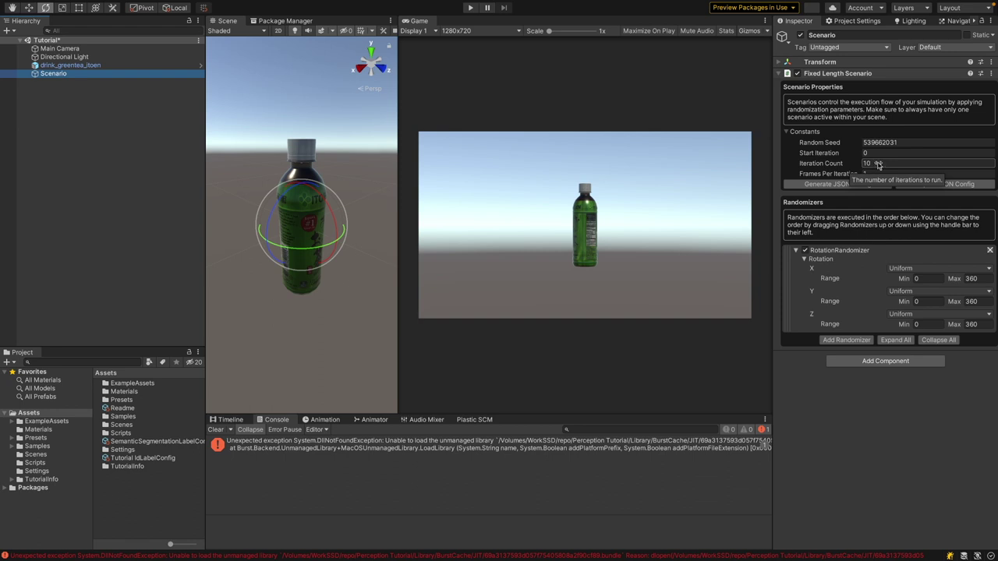
left_click(59, 48)
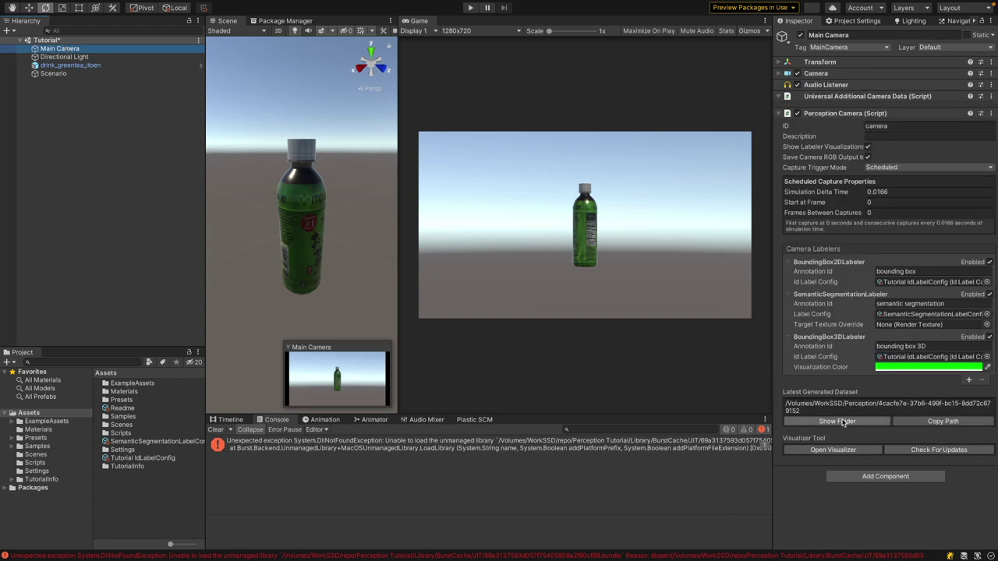
left_click(843, 422)
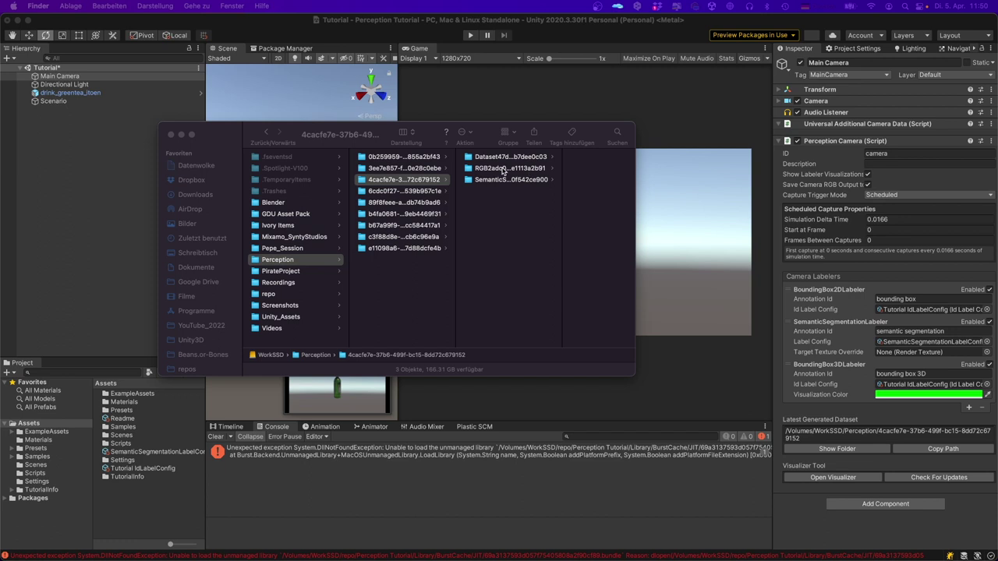
left_click(503, 170)
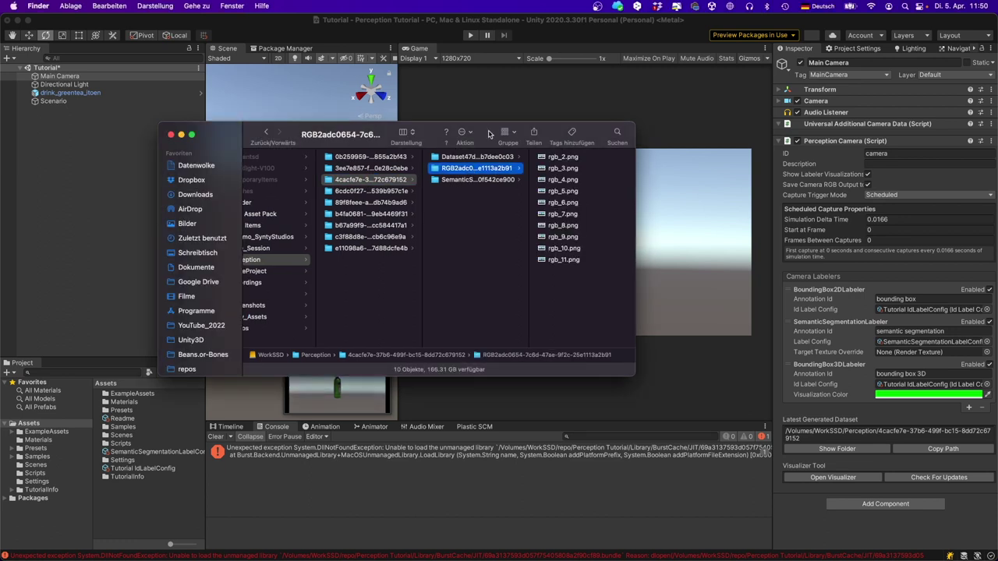
left_click_drag(491, 135, 400, 128)
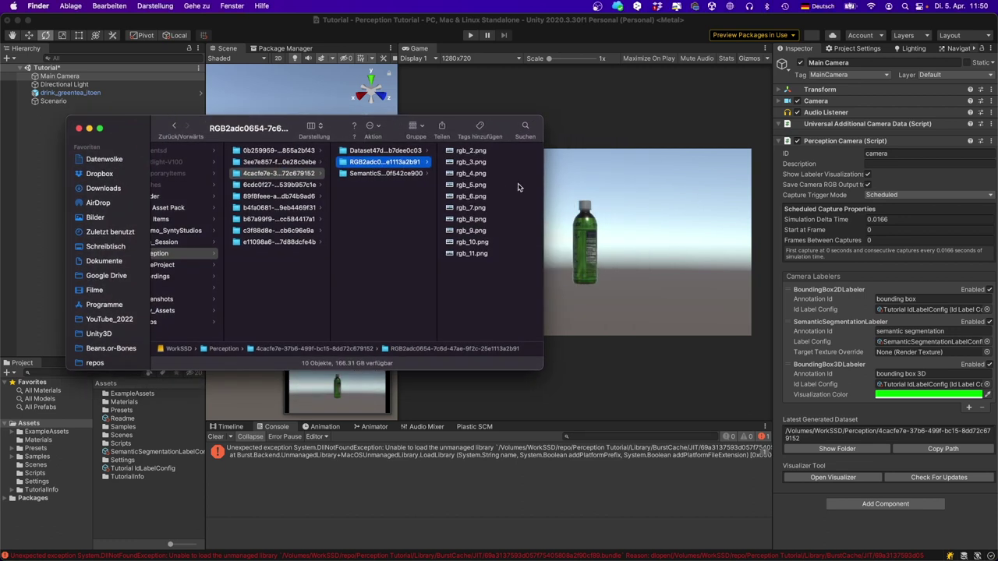
Preview several frames from rgb_2.png to rgb_9.png to compare the bottle's rotations, and return to Unity.
left_click(477, 152)
key("Down")
key("Down")
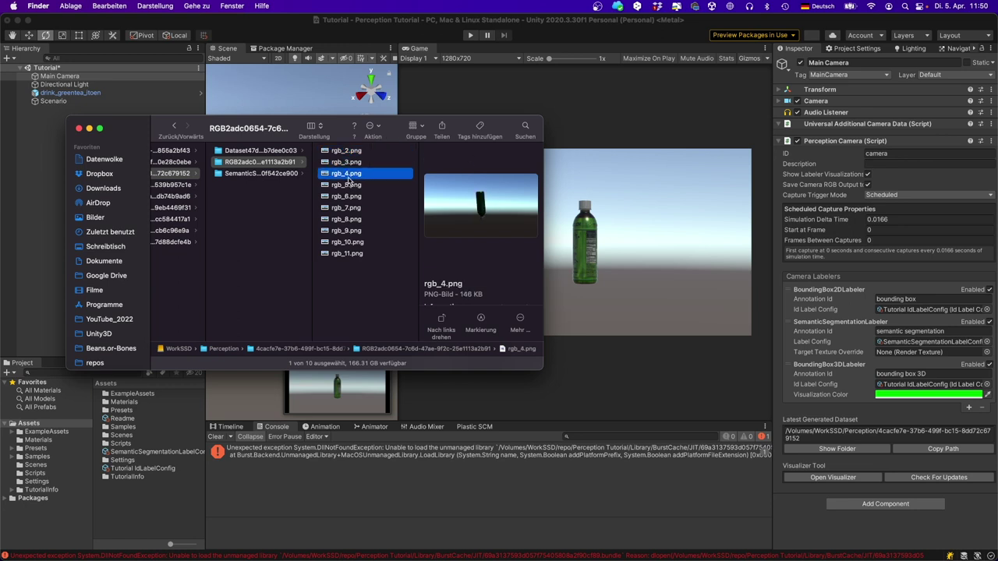
left_click(354, 196)
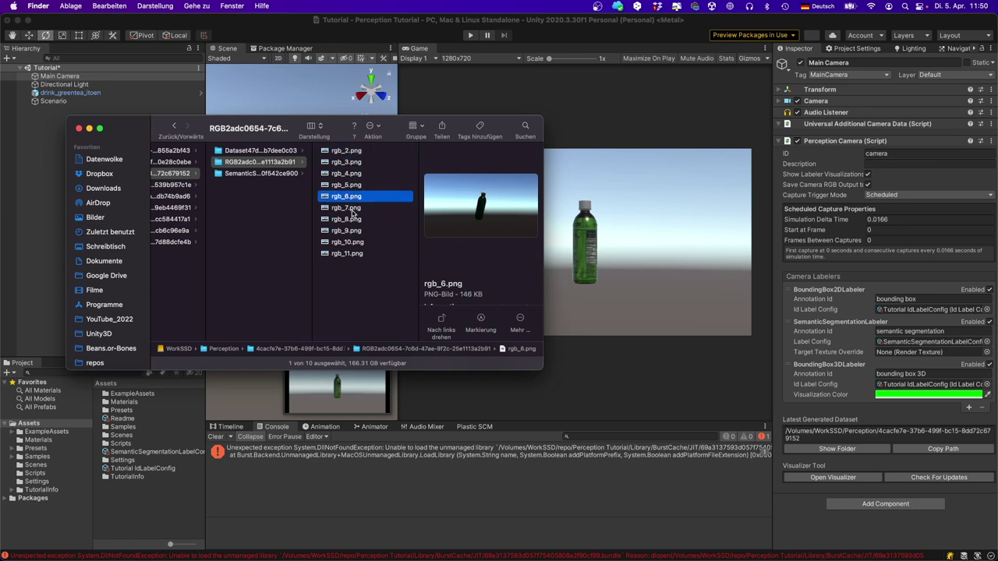
left_click(355, 208)
left_click(355, 230)
left_click(63, 128)
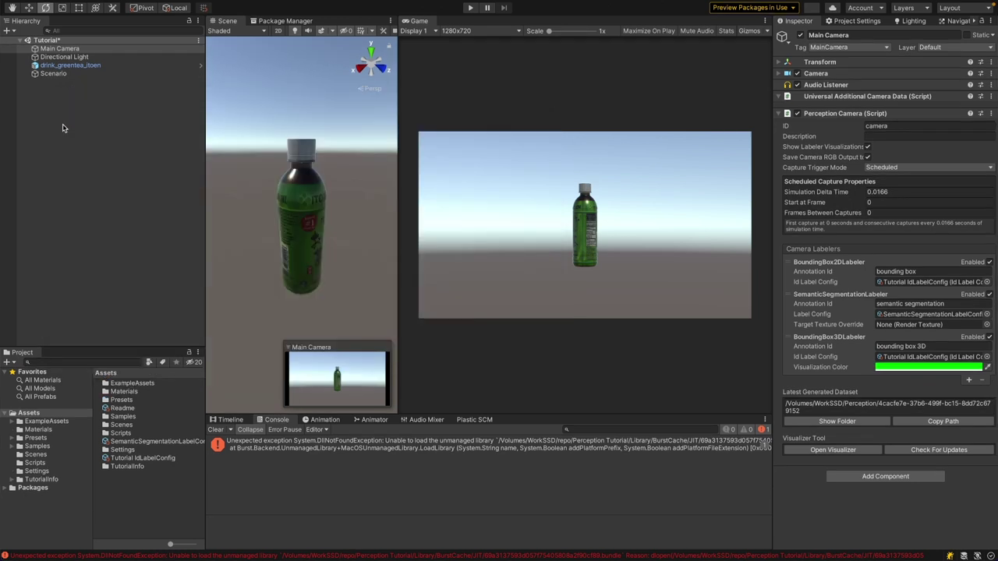
Add a Foreground Object Placement Randomizer to the Scenario object and move it above the Rotation Randomizer.
left_click(55, 74)
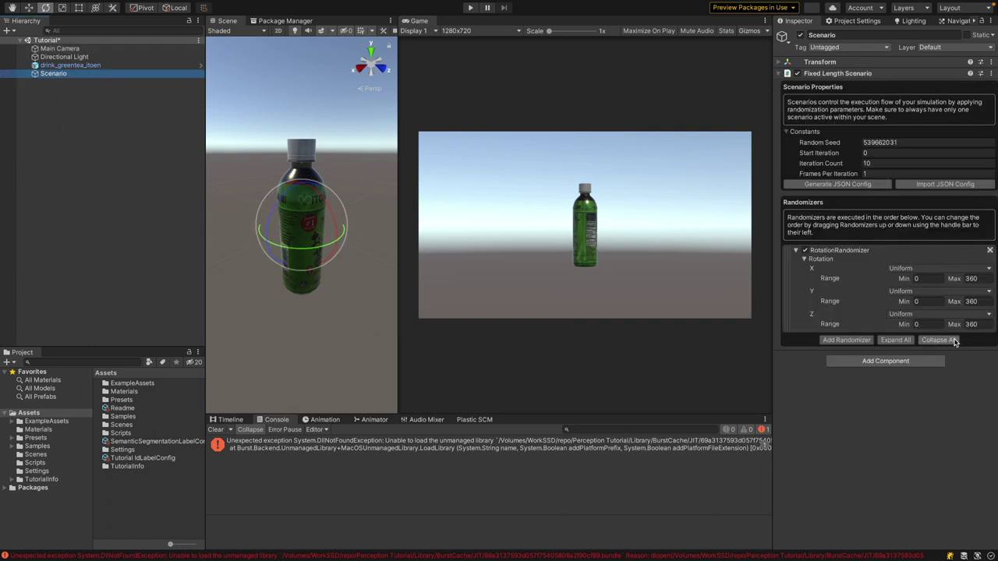
left_click(845, 341)
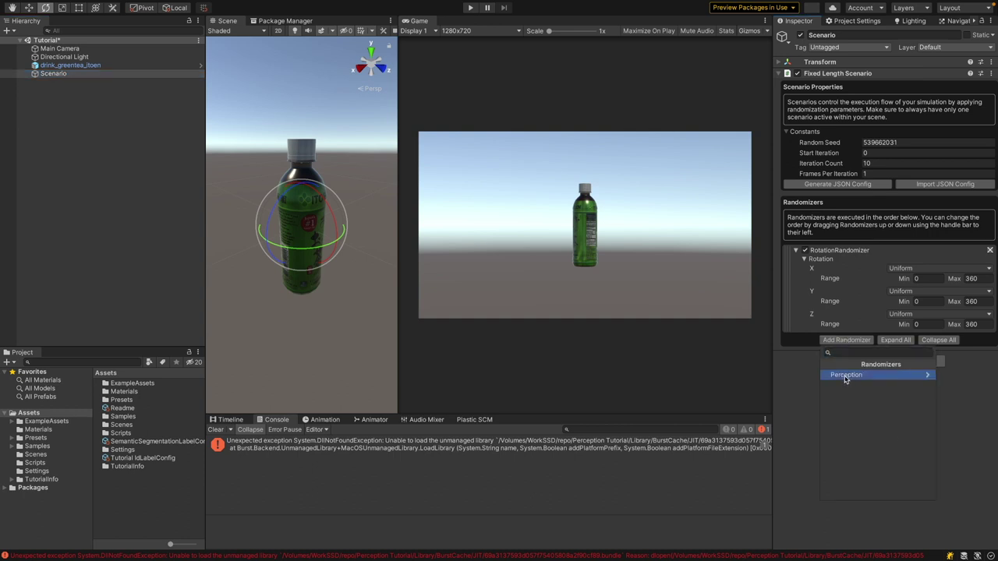
left_click(846, 375)
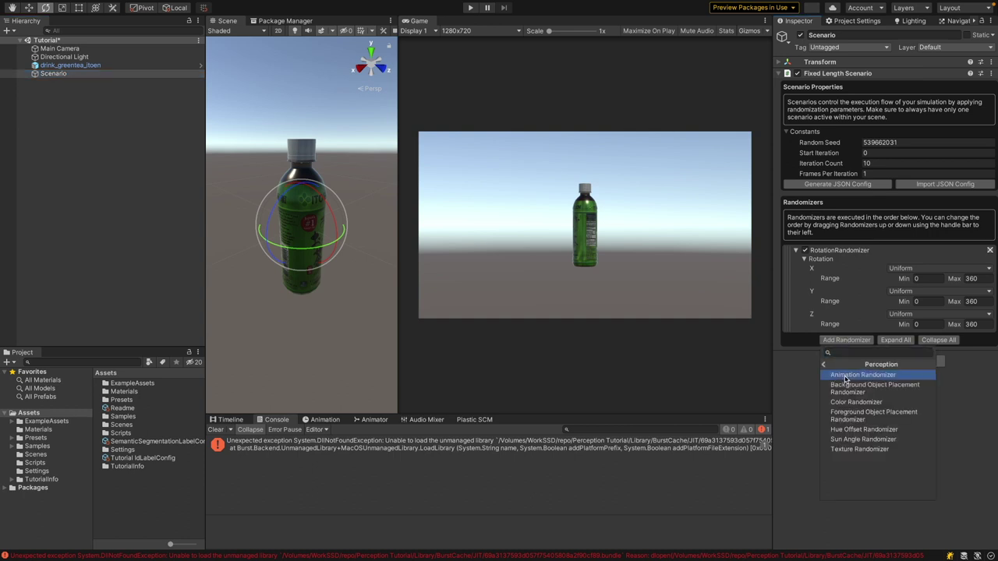
left_click(867, 417)
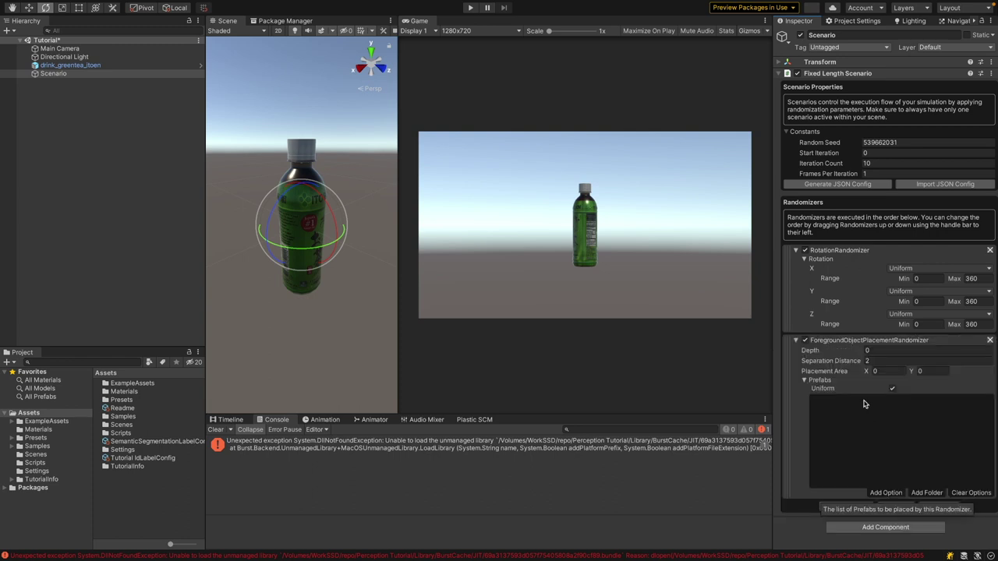
left_click_drag(790, 346, 786, 244)
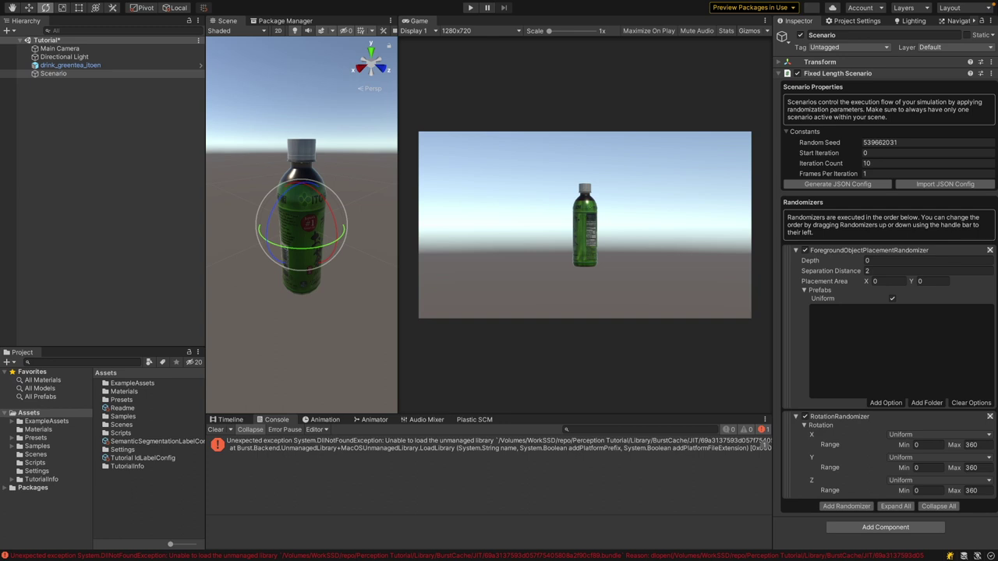
Add all prefabs from the Foreground Objects Phase 1 Prefabs sample folder to the Foreground Object Placement Randomizer.
left_click(927, 404)
left_click(662, 222)
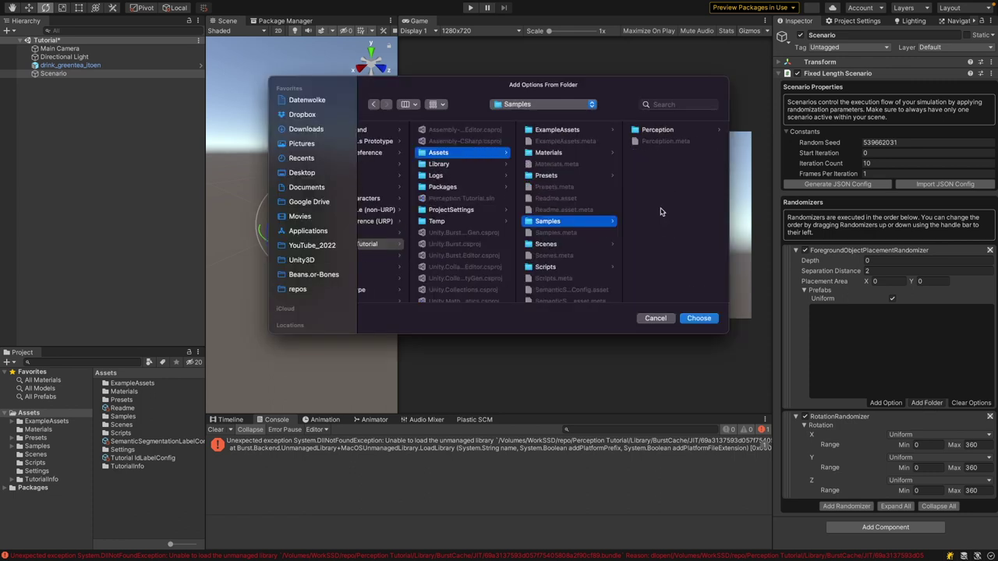
left_click(669, 131)
left_click(672, 131)
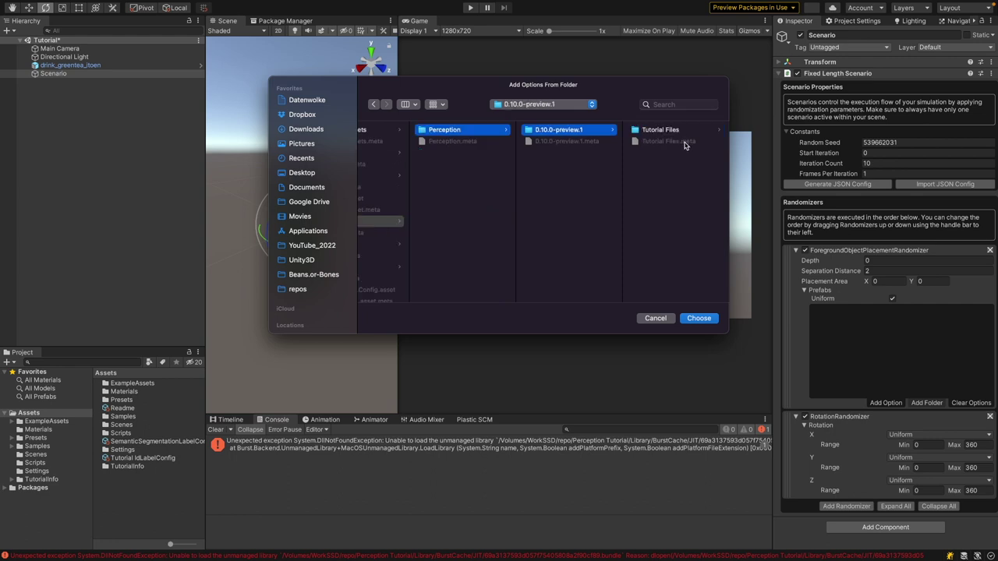
left_click(676, 131)
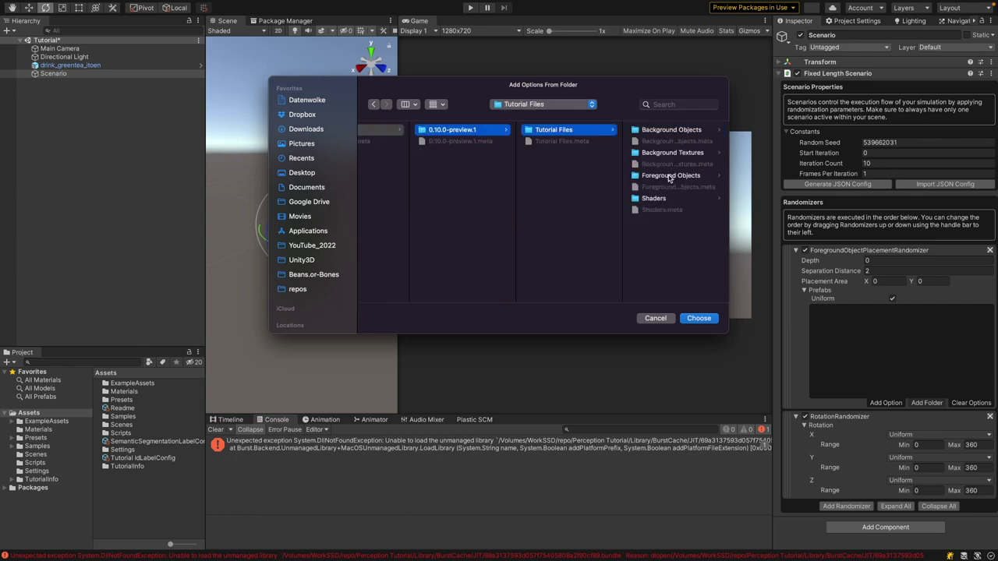
left_click(669, 176)
left_click(659, 133)
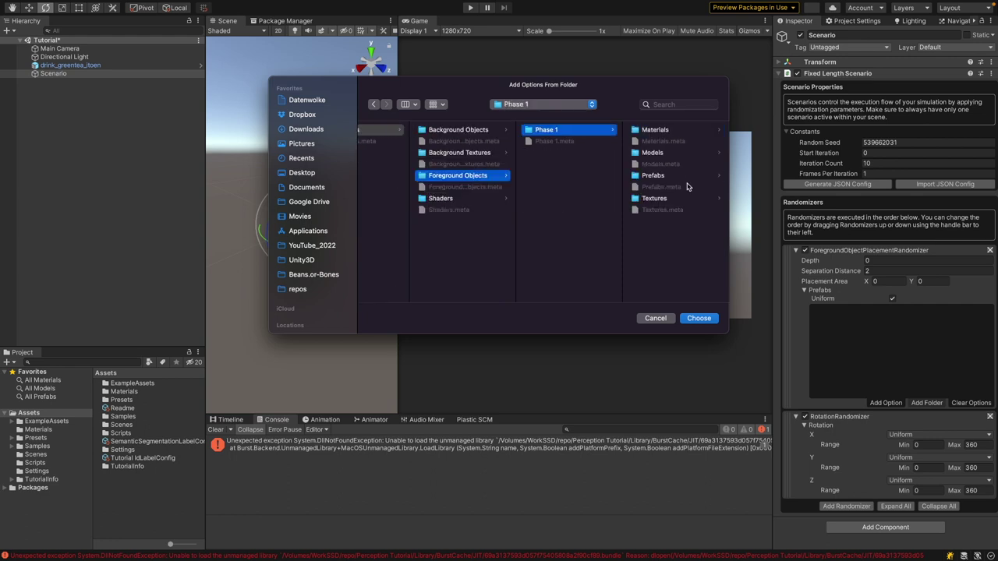
left_click(654, 177)
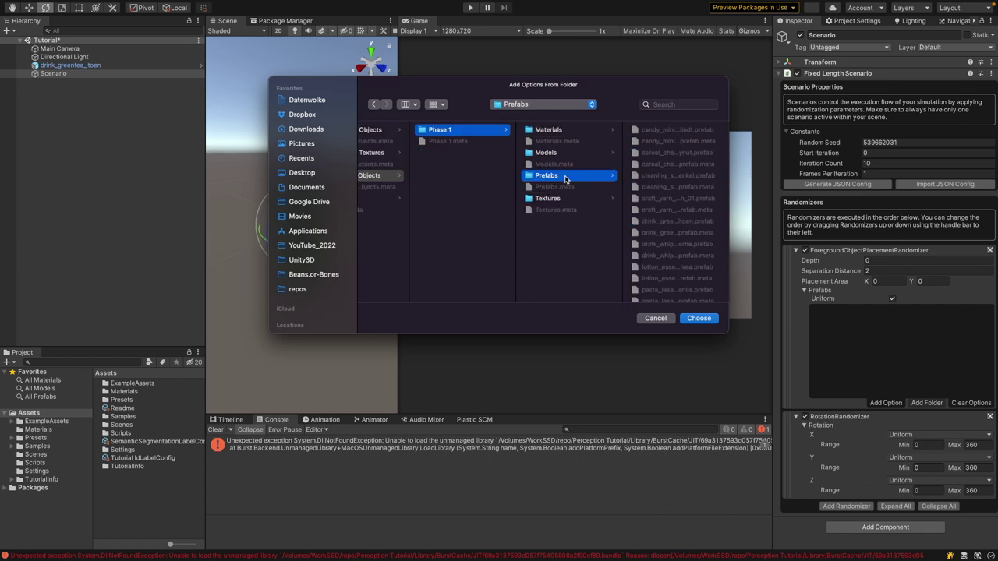
left_click(700, 320)
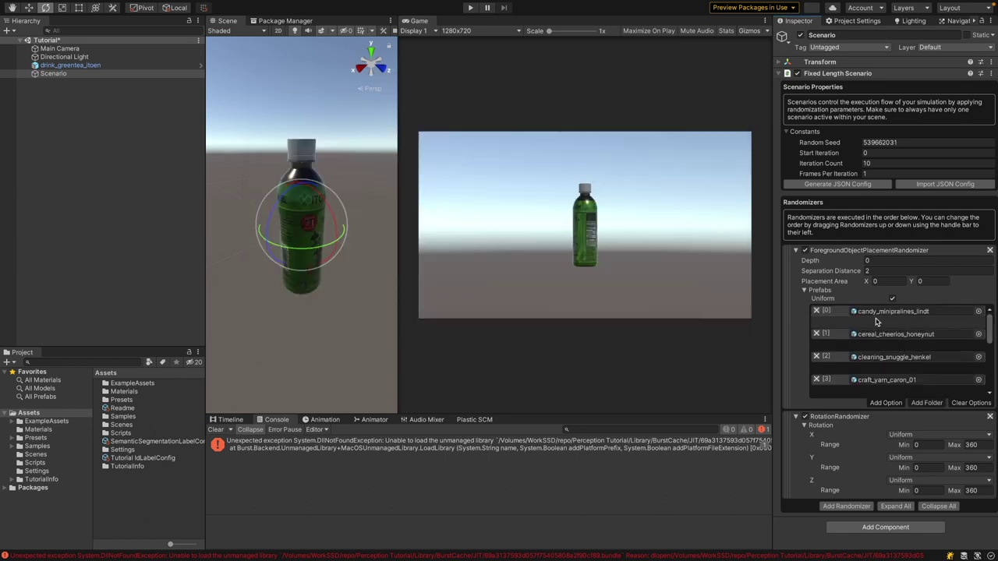
Review the randomizer's prefab list and set its Placement Area to X 5 and Y 5.
scroll(876, 321, "down", 8)
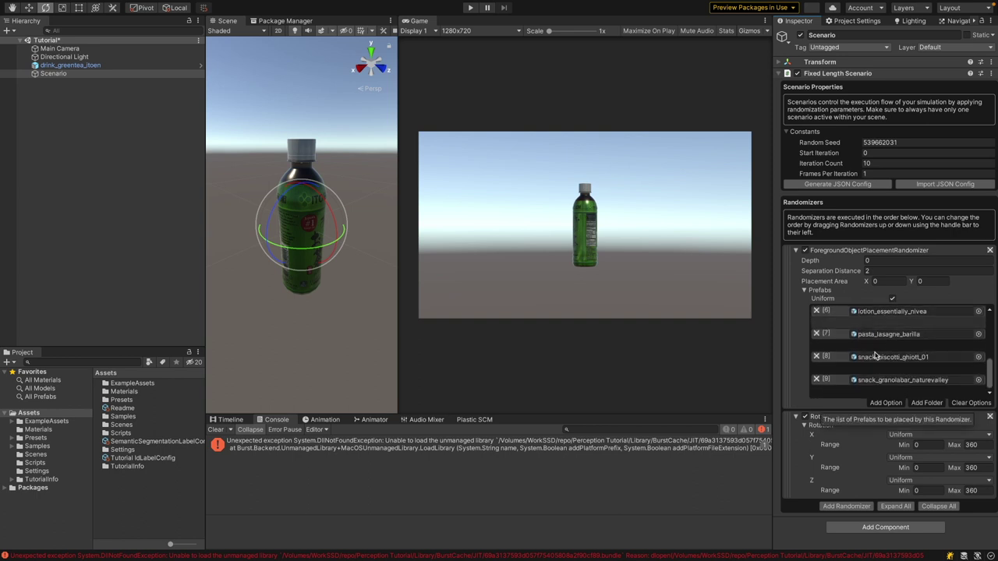
scroll(875, 374, "up", 8)
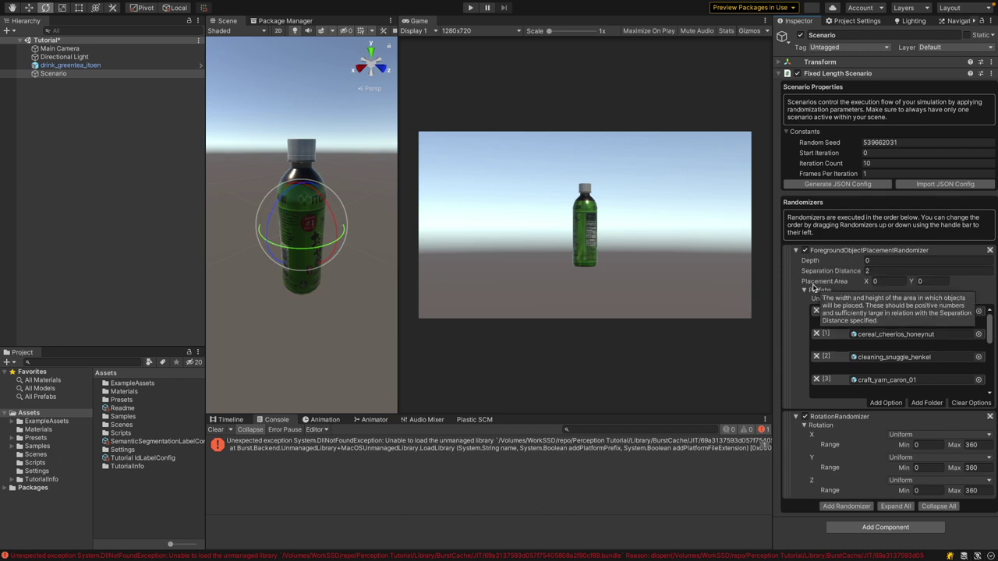
left_click(888, 281)
type("5")
left_click(927, 282)
type("5")
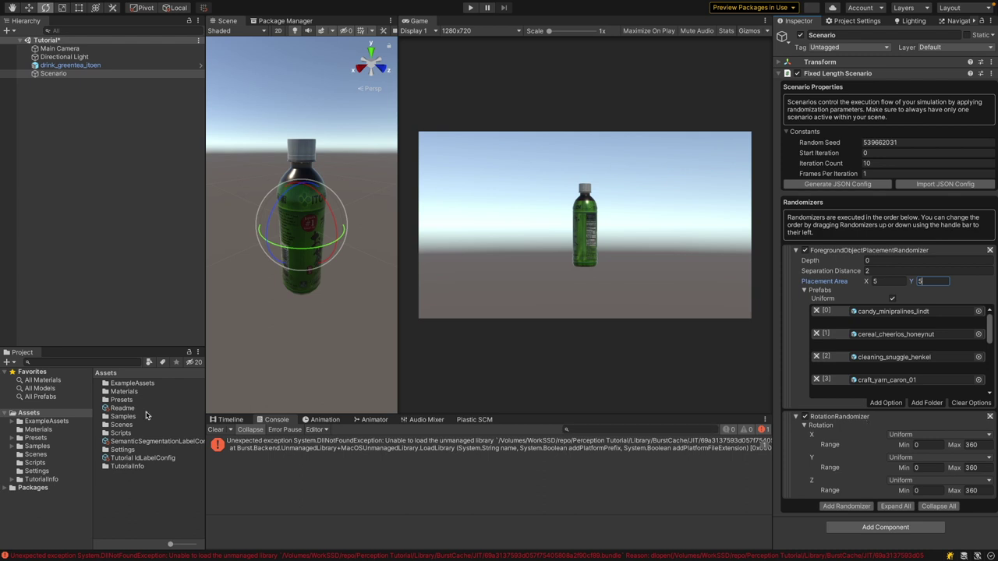
Open the Phase 1 Prefabs folder of the Perception sample's Foreground Objects in the project assets.
left_click(13, 446)
left_click(22, 456)
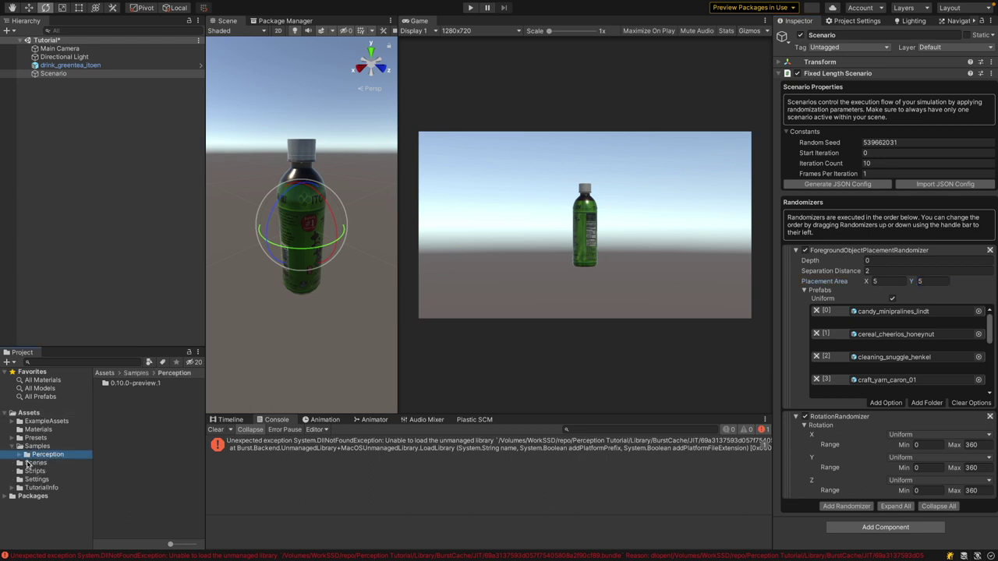
left_click(19, 455)
left_click(26, 463)
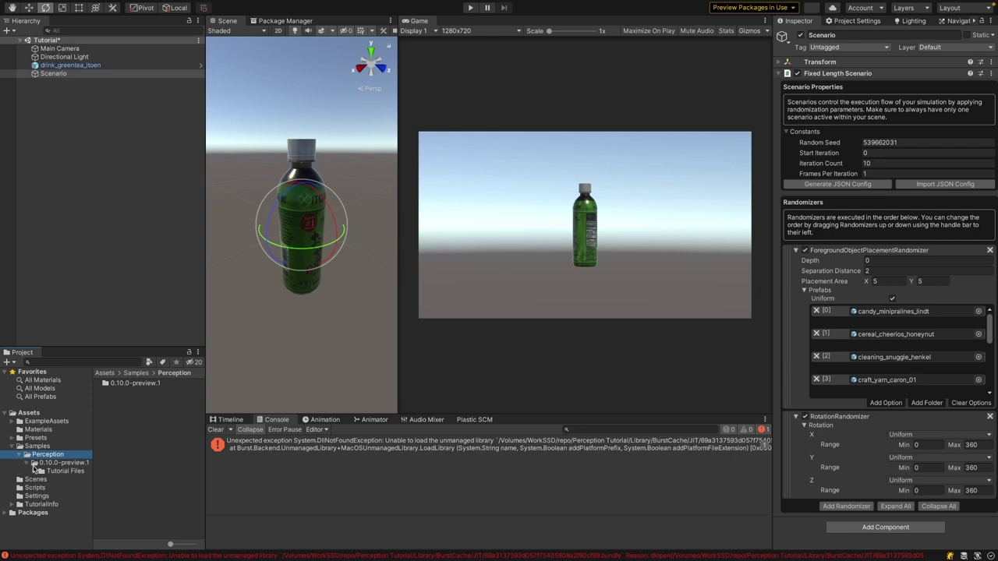
left_click(34, 472)
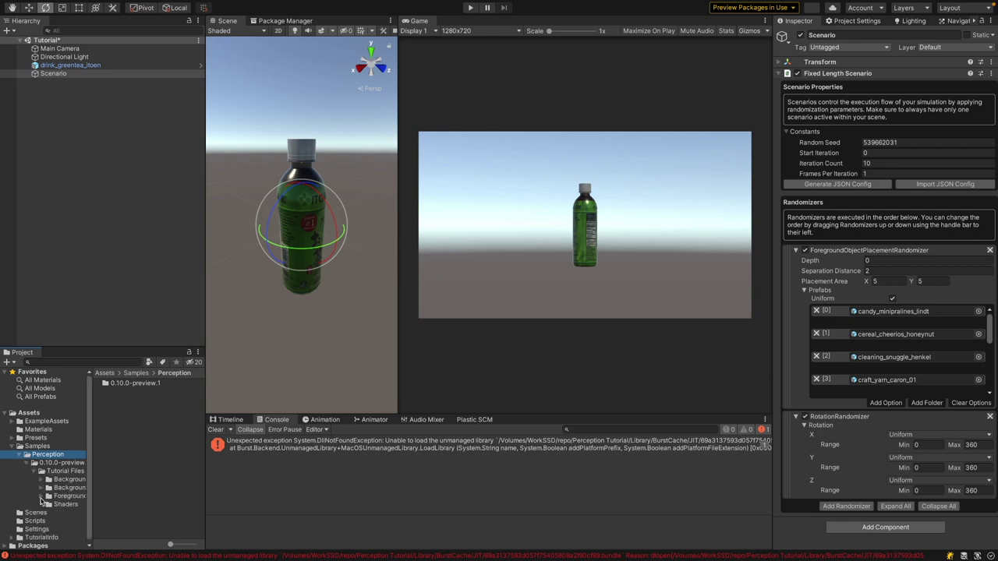
left_click(42, 497)
left_click(49, 505)
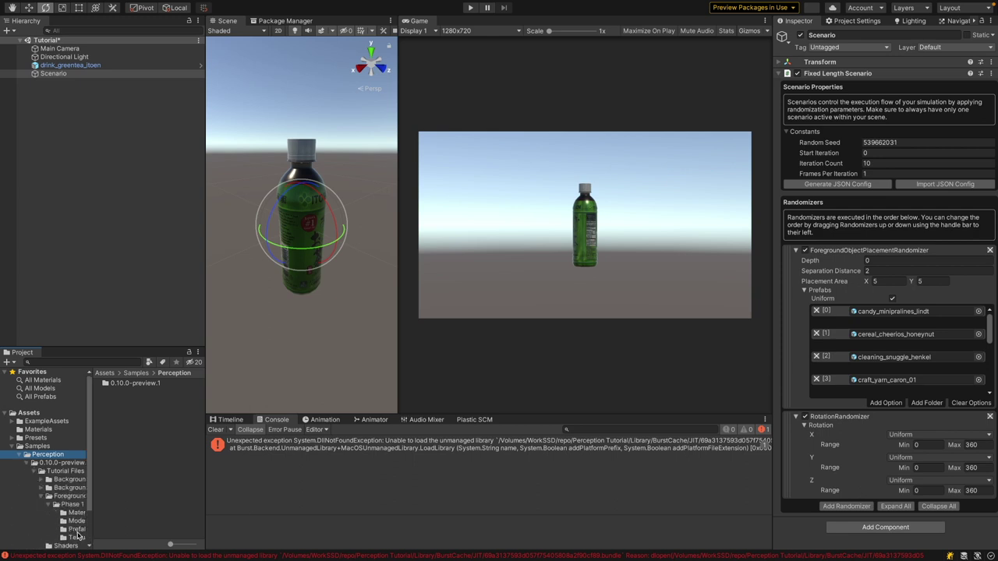
left_click(77, 531)
Add a Rotation Randomizer Tag to all prefabs from candy_minipralines_lindt to snack_granolabar_naturevalley, and deactivate drink_greentea_itoen in the scene.
left_click(171, 460)
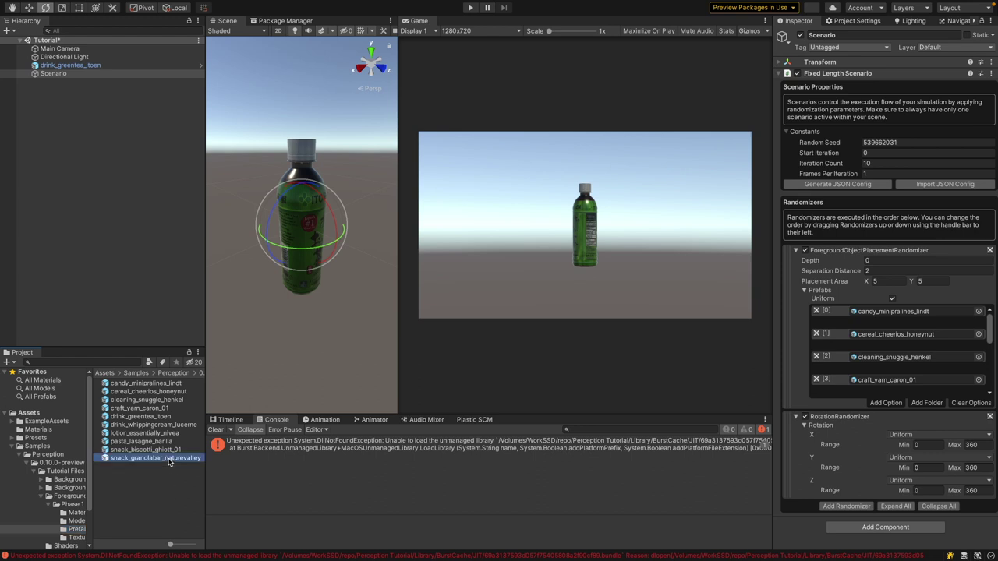
left_click(172, 385, "shift")
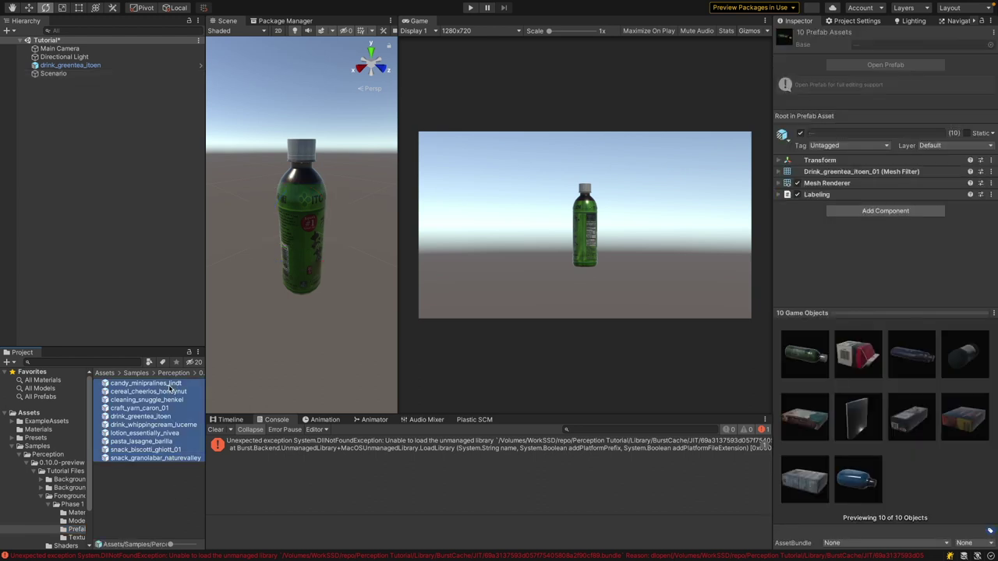
left_click(886, 212)
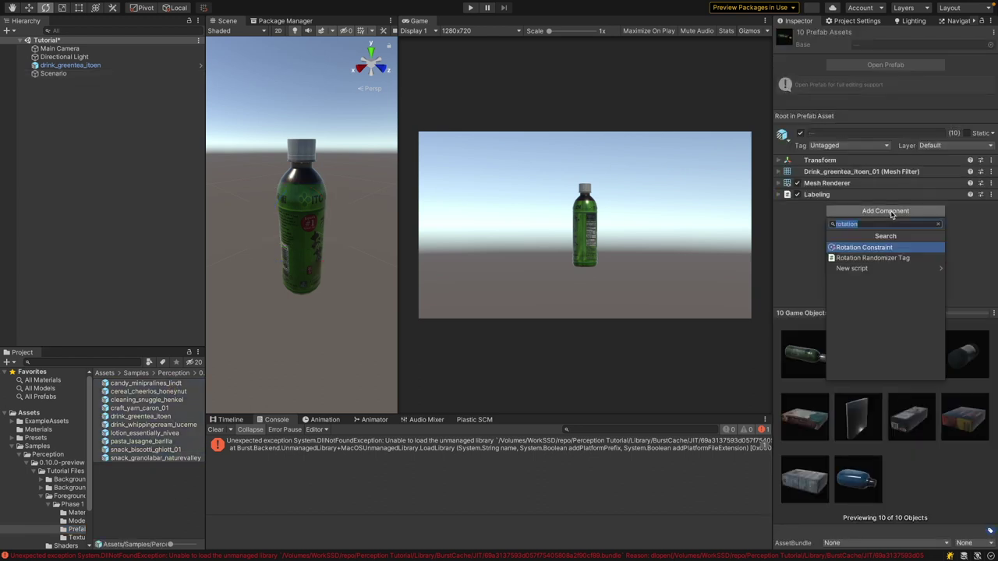
left_click(888, 258)
left_click(95, 65)
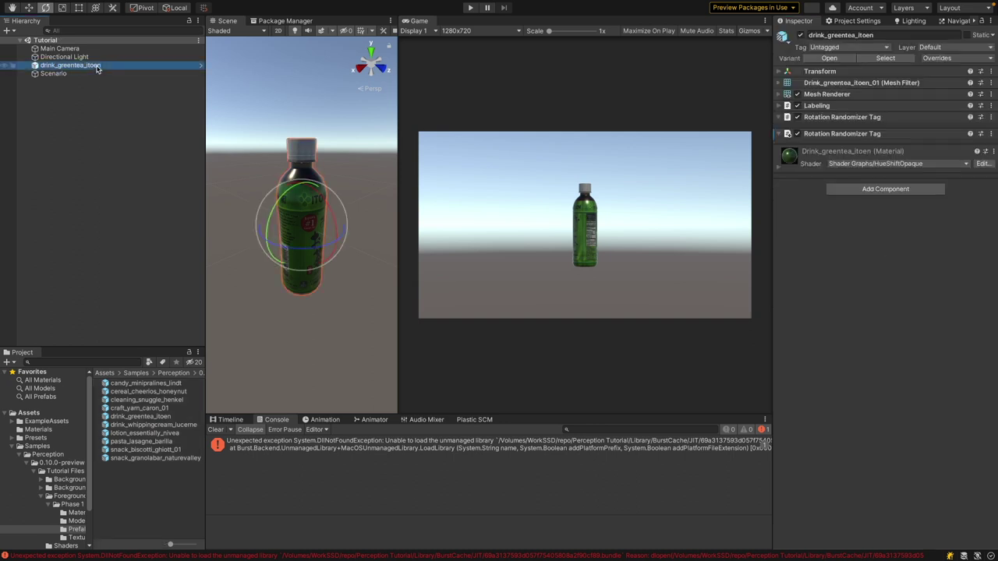
left_click(801, 35)
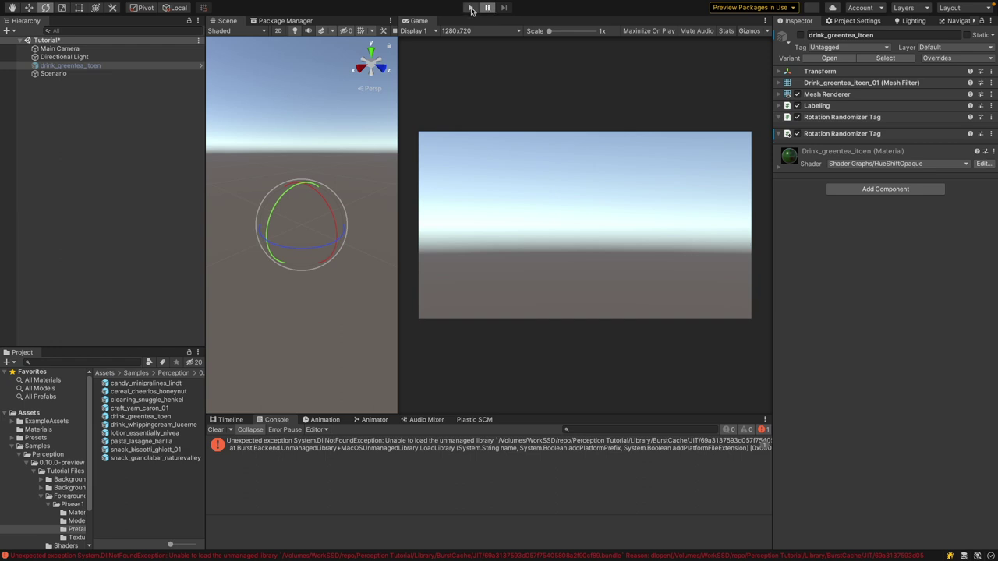
Run the scene paused, step through several frames to check the randomized placement and labeling, and stop it.
left_click(504, 8)
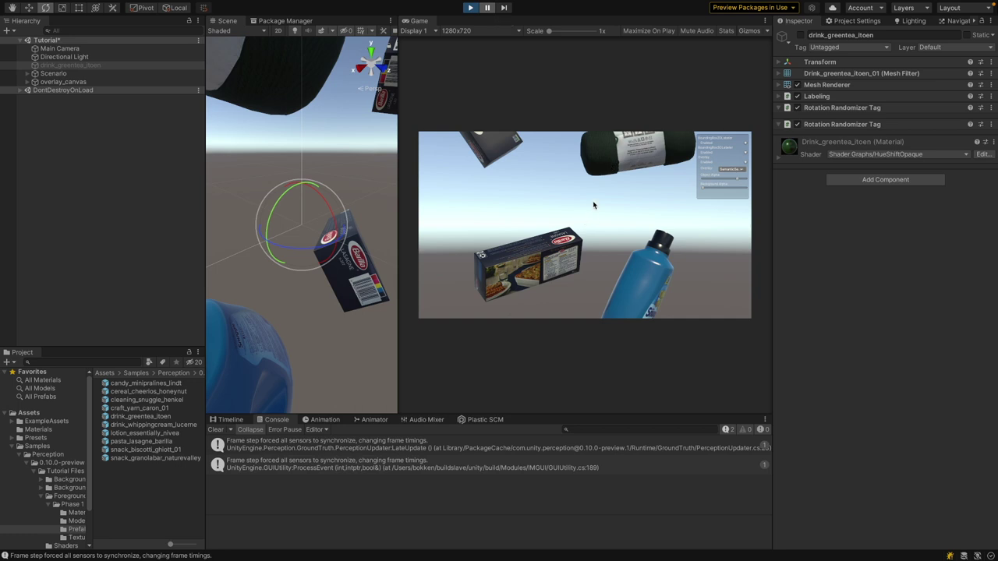
left_click(503, 7)
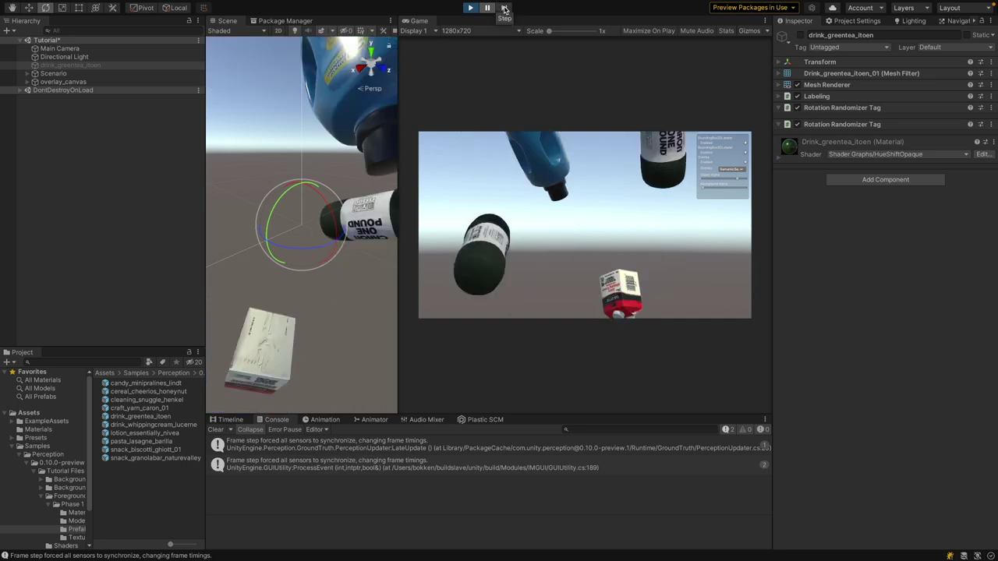
left_click(503, 8)
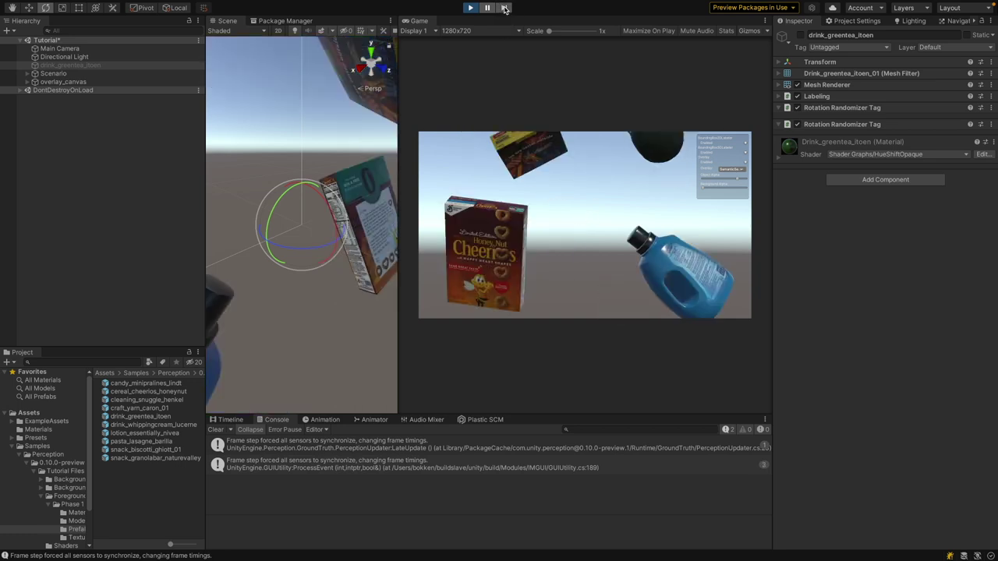
left_click(503, 8)
left_click(504, 8)
left_click(504, 7)
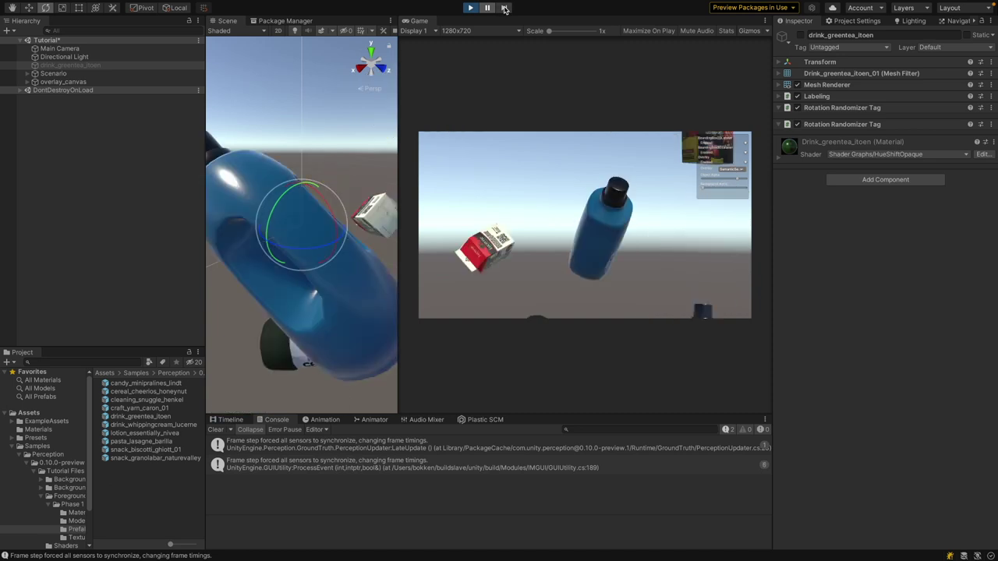
left_click(504, 7)
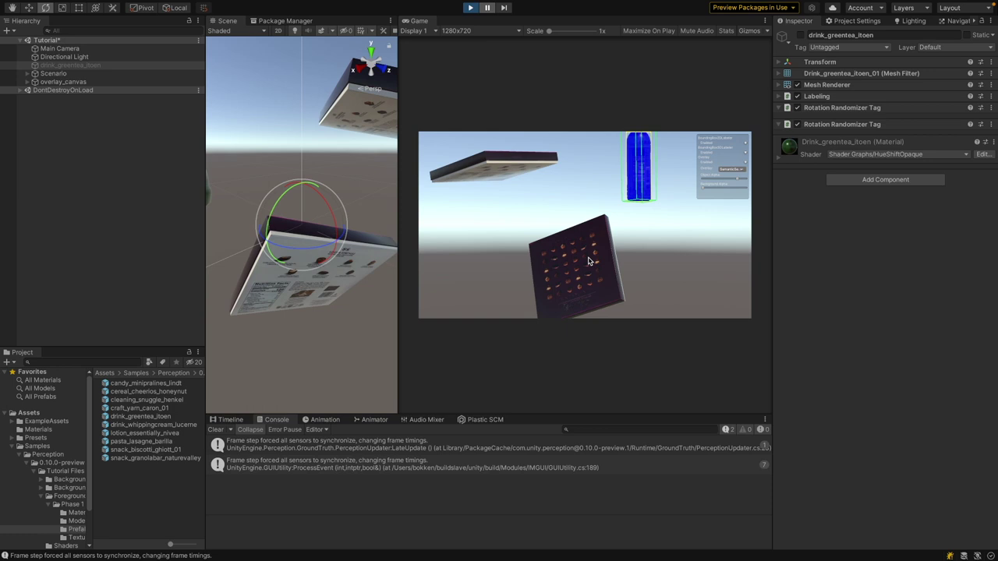
left_click(471, 7)
Add all remaining project labels, from drink_whippingcream_lucerne to cleaning_snuggle_henkel, to the Tutorial IdLabelConfig asset.
left_click(69, 416)
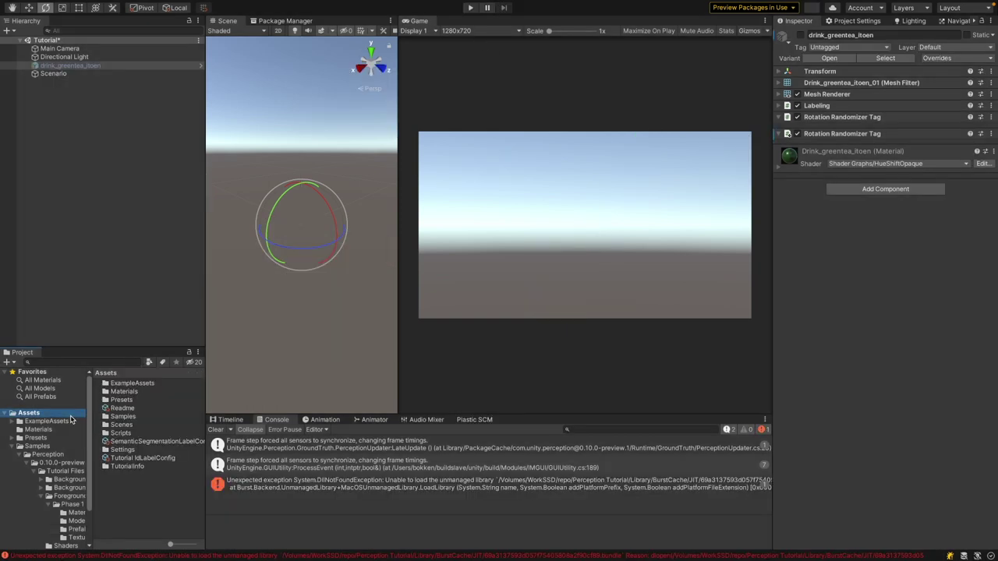
left_click(137, 458)
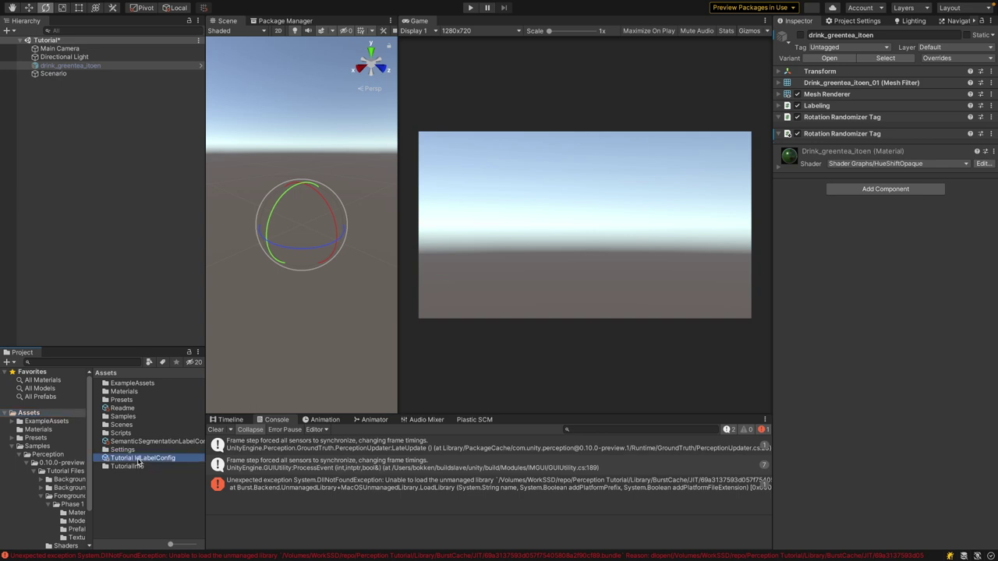
scroll(875, 371, "down", 2)
scroll(881, 355, "up", 2)
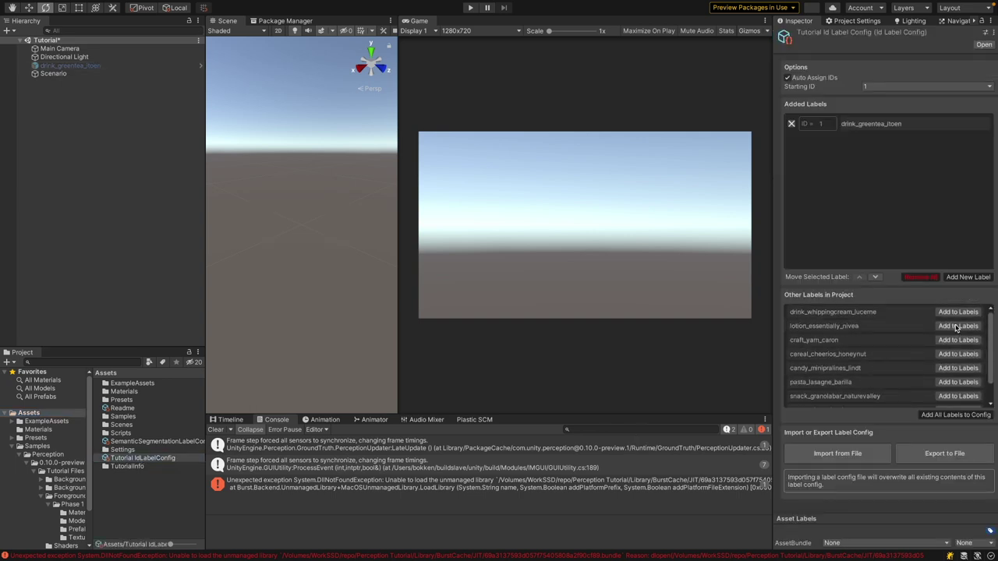
left_click(964, 313)
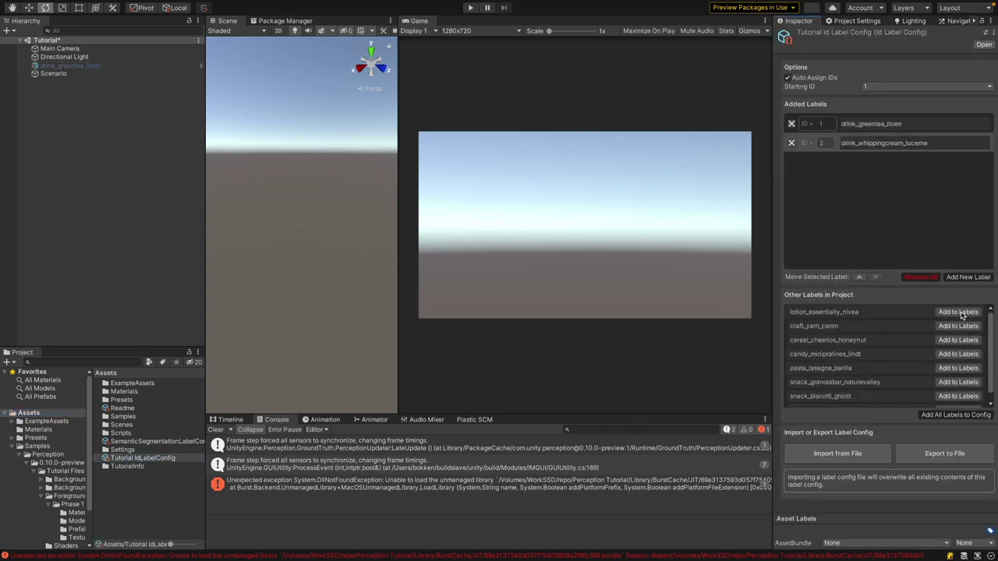
left_click(961, 314)
left_click(962, 314)
left_click(961, 314)
left_click(962, 313)
left_click(962, 313)
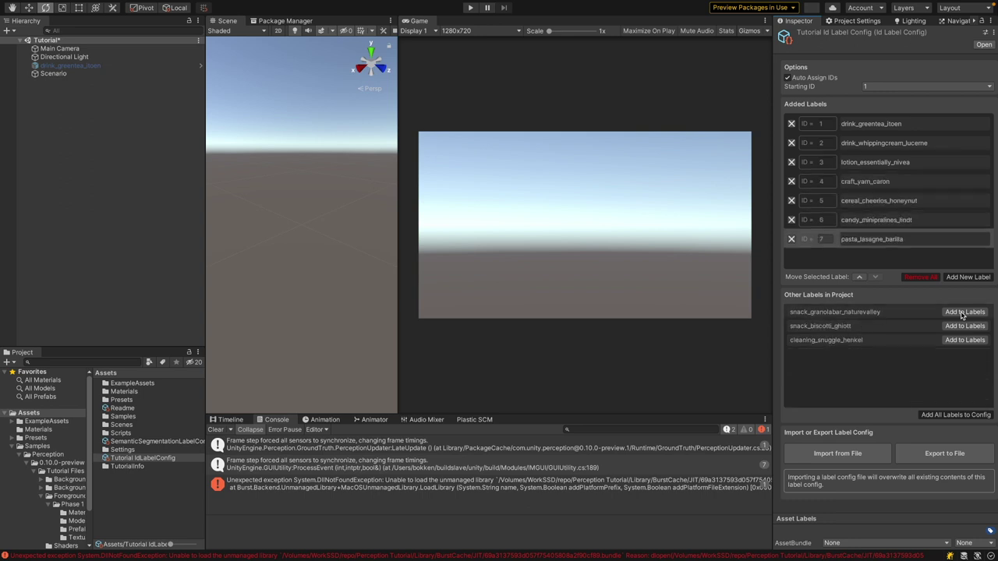
left_click(962, 314)
left_click(961, 313)
left_click(962, 313)
Add all remaining project labels, from drink_whippingcream_lucerne to cleaning_snuggle_henkel, to the semantic segmentation label config, and save the scene.
left_click(141, 443)
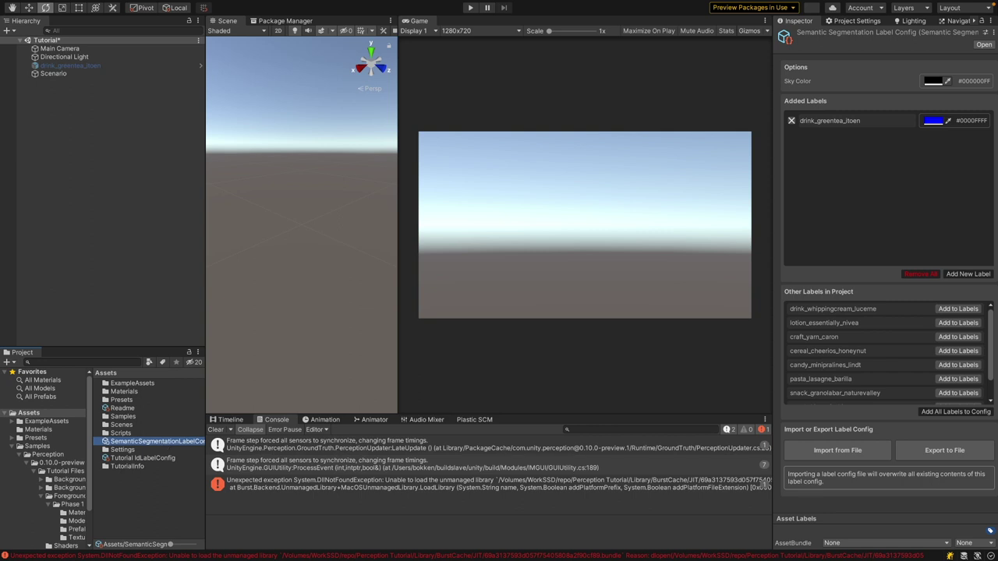
left_click(965, 310)
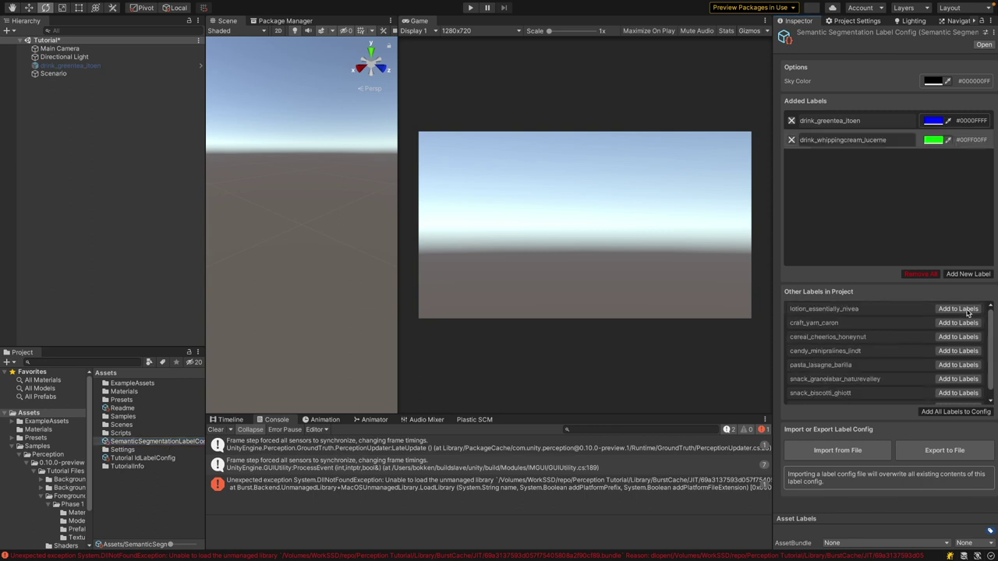
left_click(966, 311)
left_click(965, 310)
left_click(966, 310)
left_click(965, 310)
left_click(965, 309)
left_click(965, 310)
left_click(965, 310)
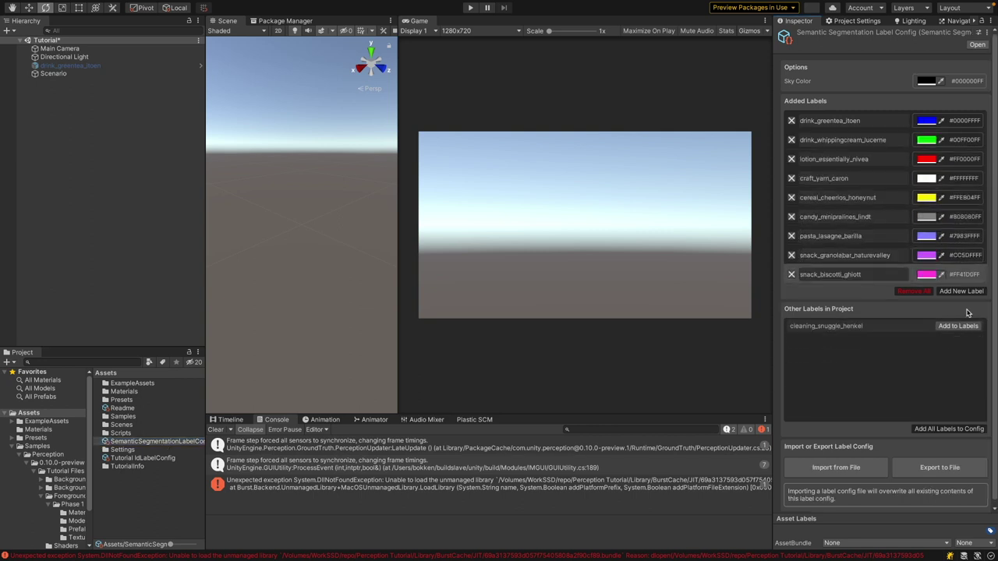
left_click(964, 326)
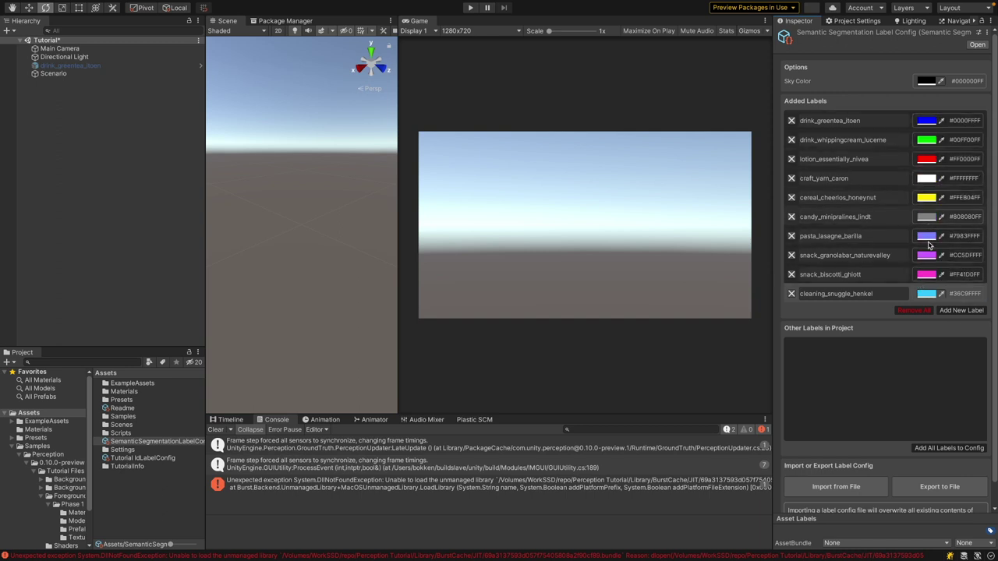
left_click(930, 297)
key("ctrl+s")
Run the scene paused and step through several frames to check the bounding boxes and segmentation colors of the objects.
left_click(471, 8)
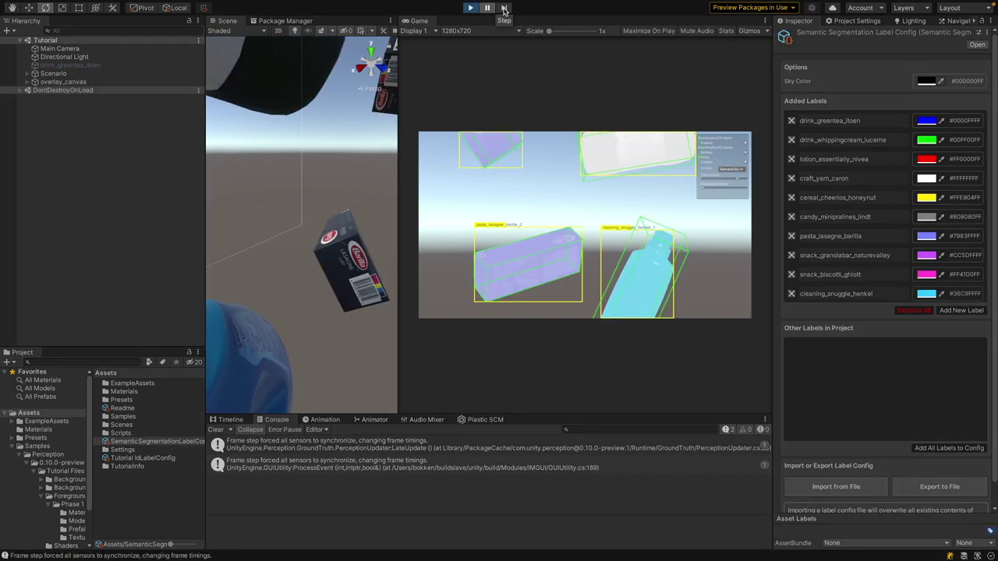
left_click(504, 8)
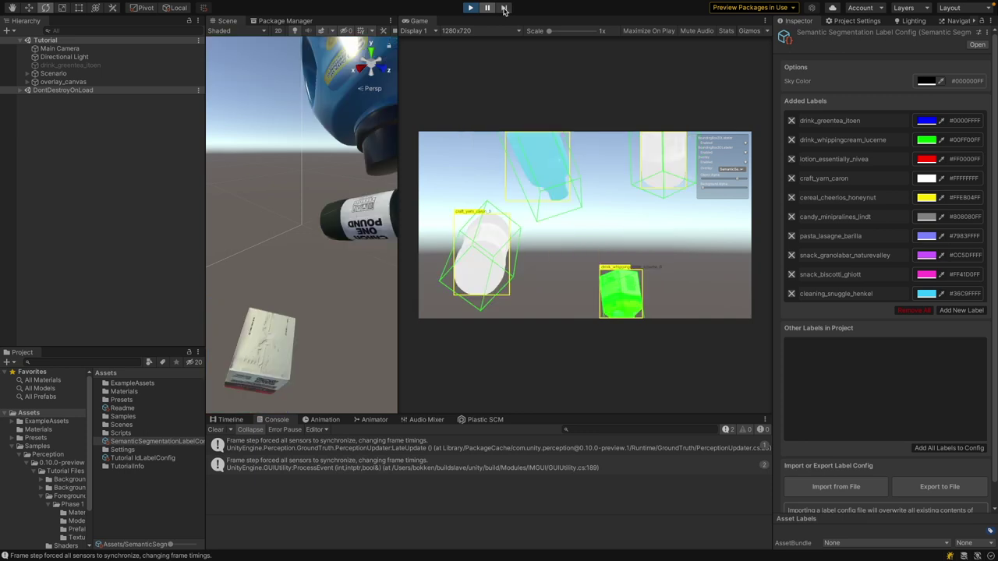
left_click(504, 8)
left_click(504, 7)
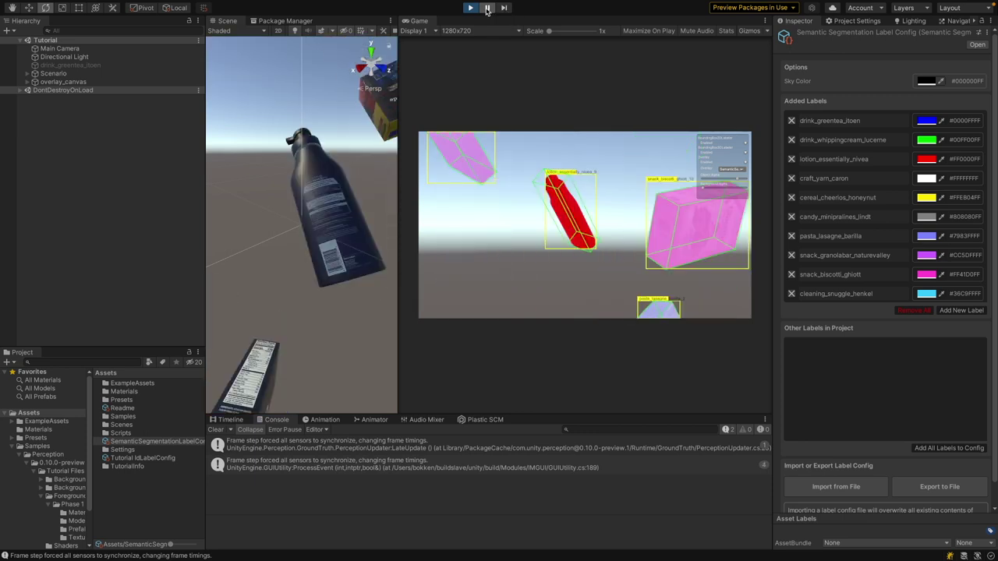
Advance the paused scene one more frame, stop it, and show the Main Camera's latest generated dataset folder in Finder.
left_click(505, 8)
key("ctrl+p")
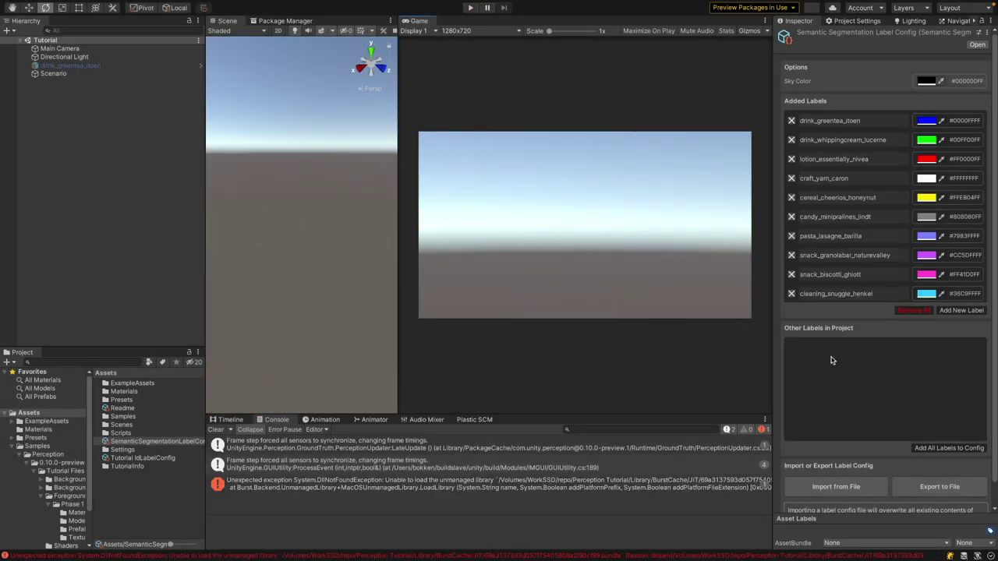
left_click(62, 49)
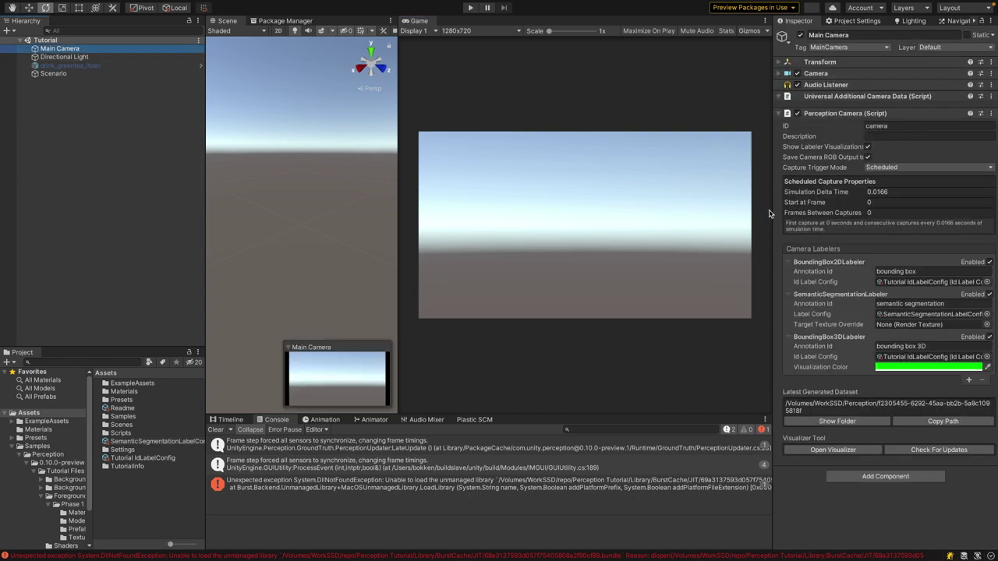
left_click(836, 422)
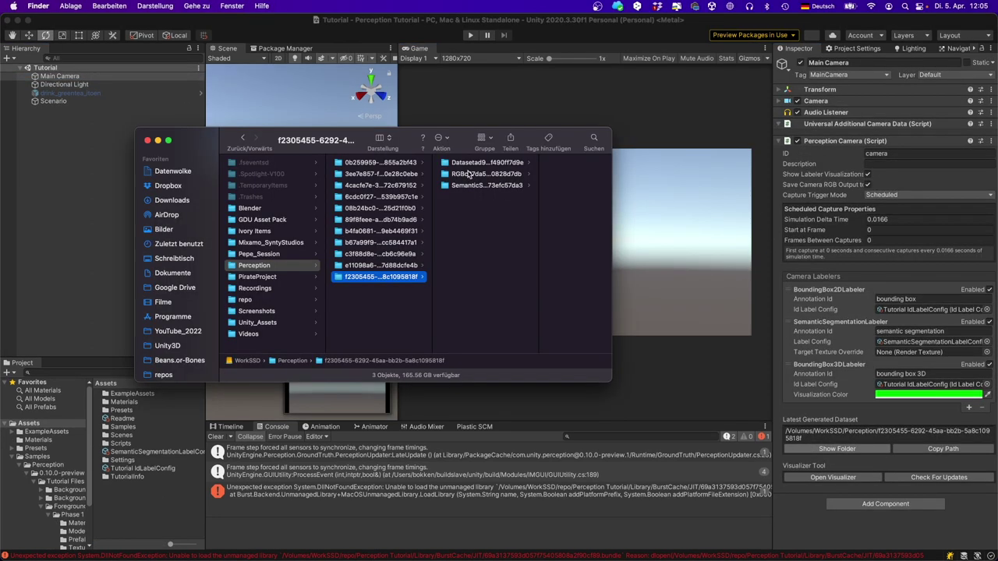
Preview several captured images in the dataset's RGB folder, including rgb_2.png and rgb_6.png.
left_click(470, 174)
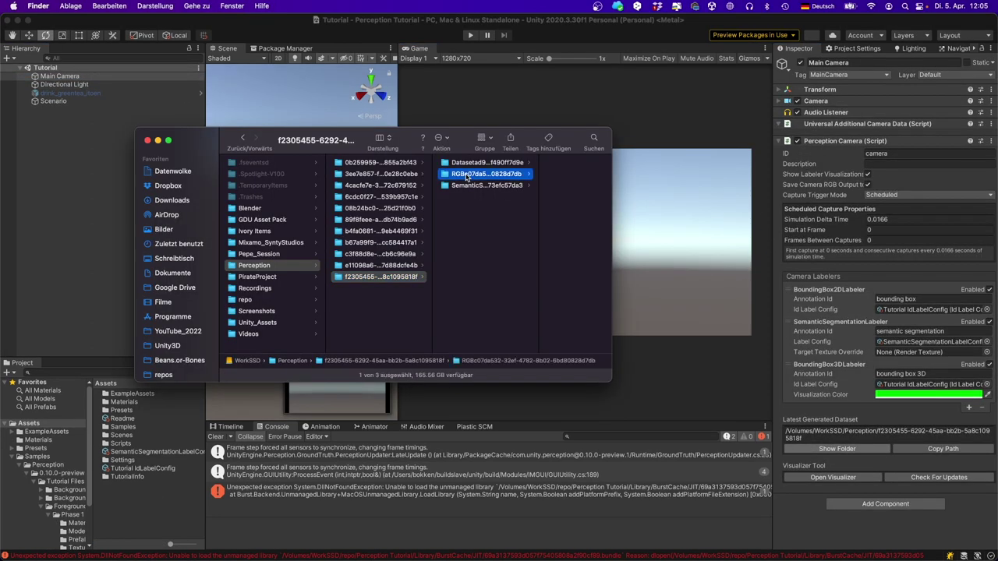
left_click(535, 176)
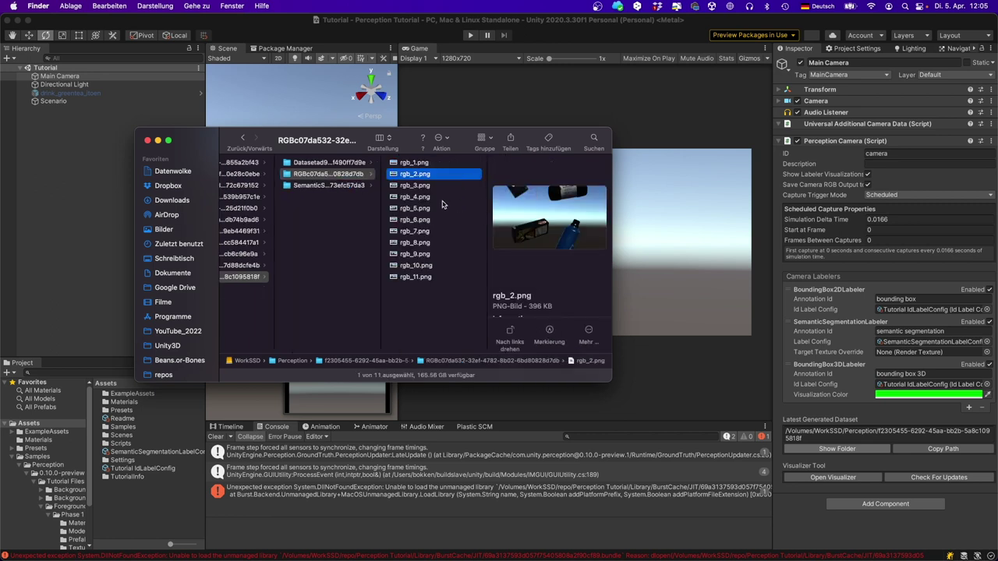
left_click(429, 199)
left_click(419, 222)
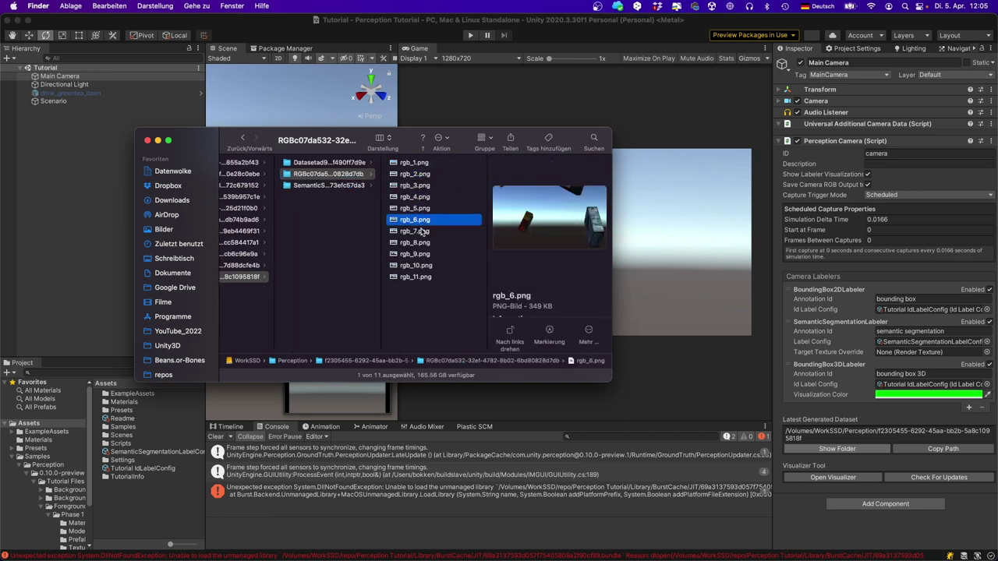
Preview several images in the dataset's semantic segmentation folder, including segmentation_3.png and segmentation_5.png.
left_click(353, 187)
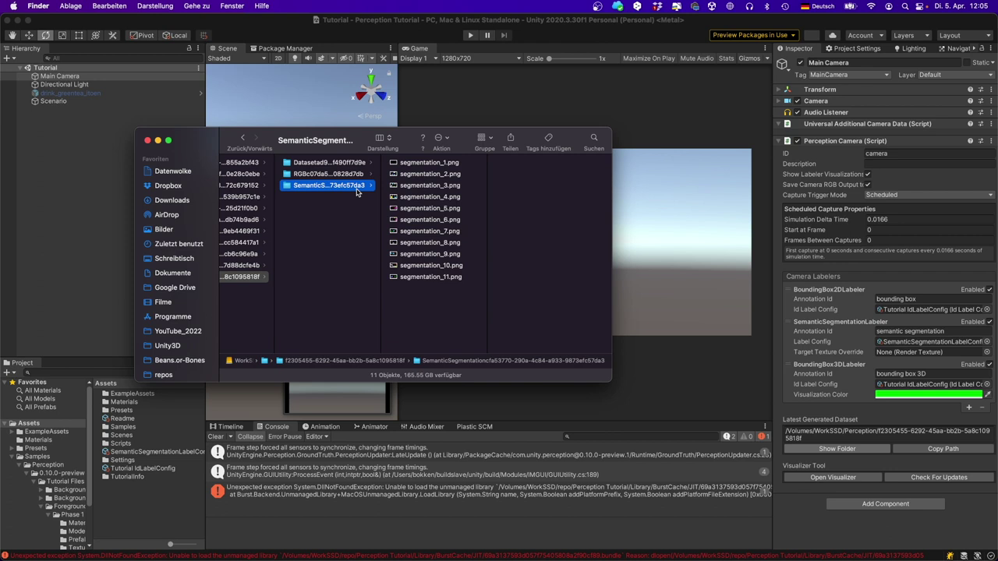
left_click(428, 175)
left_click(426, 187)
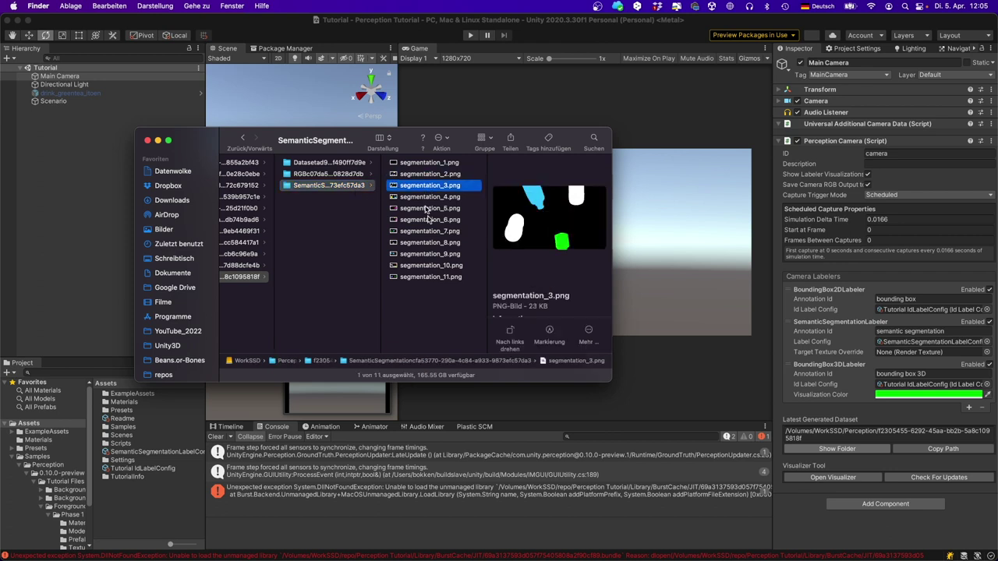
left_click(427, 208)
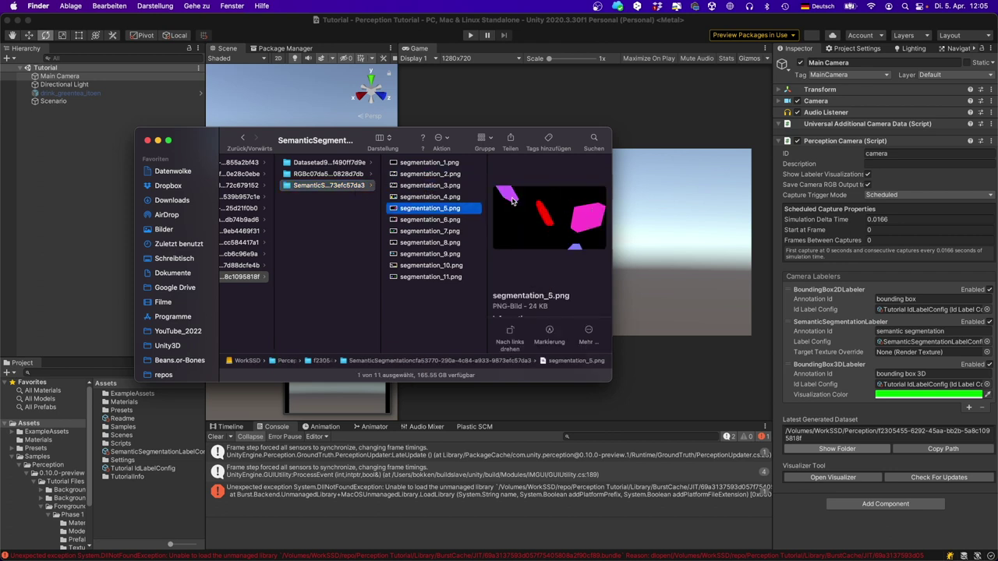
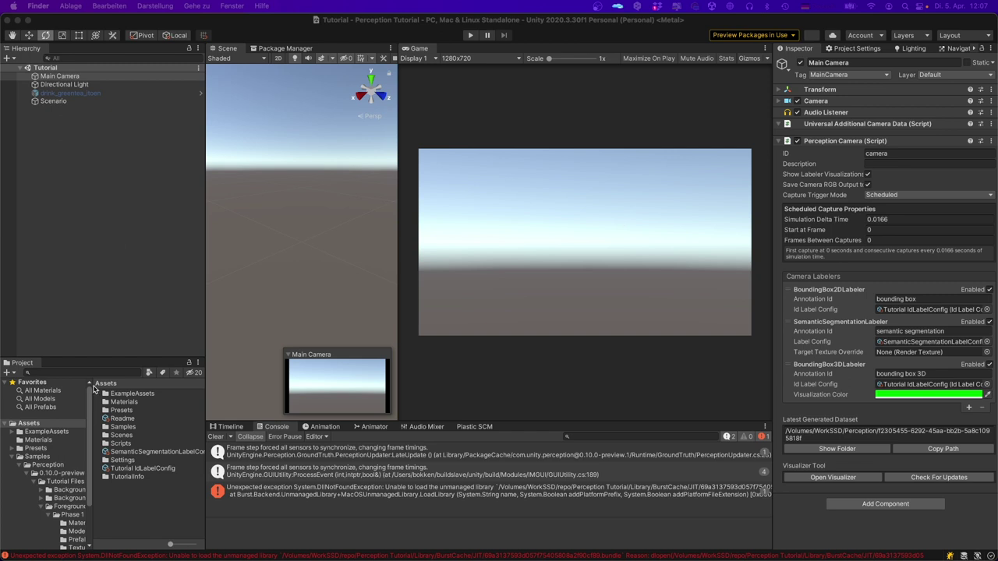
Place the Cube_hardedge_01 prefab from the Background Objects Prefabs folder in the Tutorial scene and frame it.
left_click(94, 394)
left_click_drag(94, 394, 144, 396)
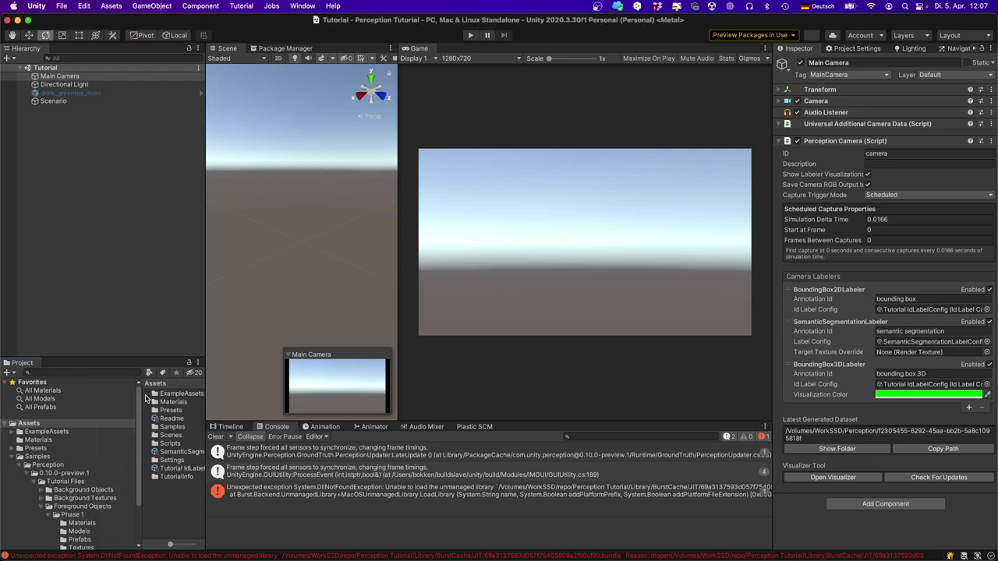
left_click(48, 490)
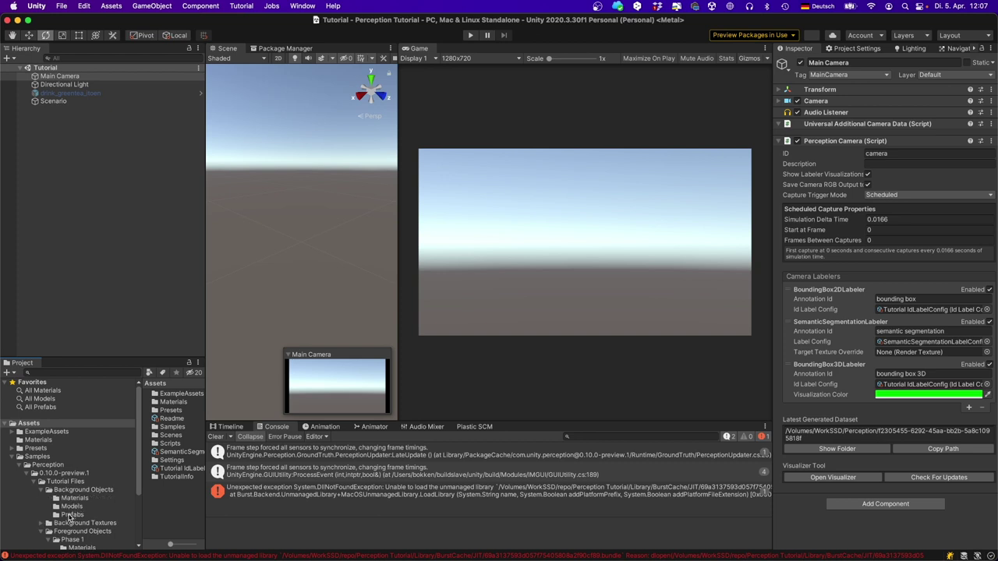
left_click(70, 515)
left_click(181, 392)
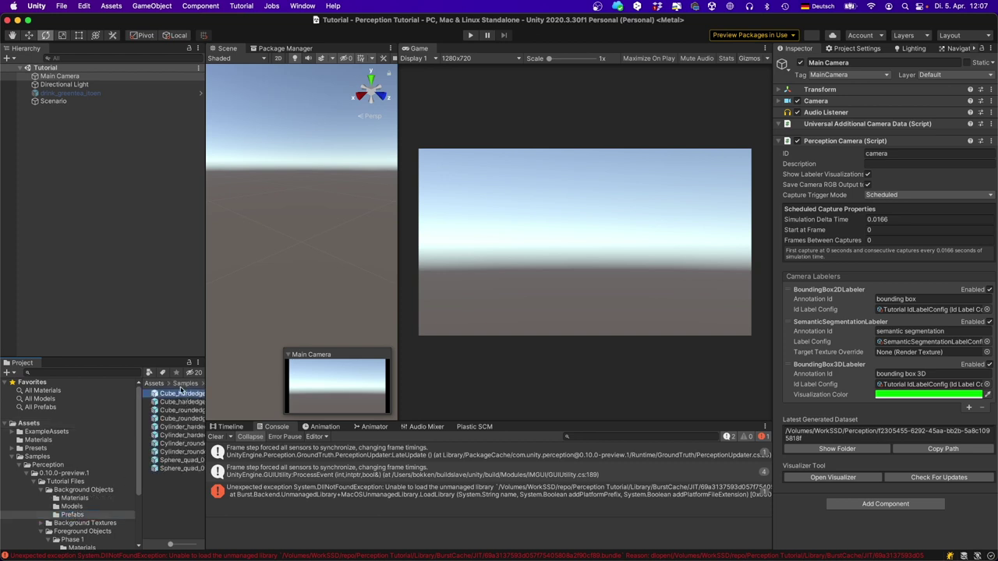
left_click_drag(181, 392, 106, 191)
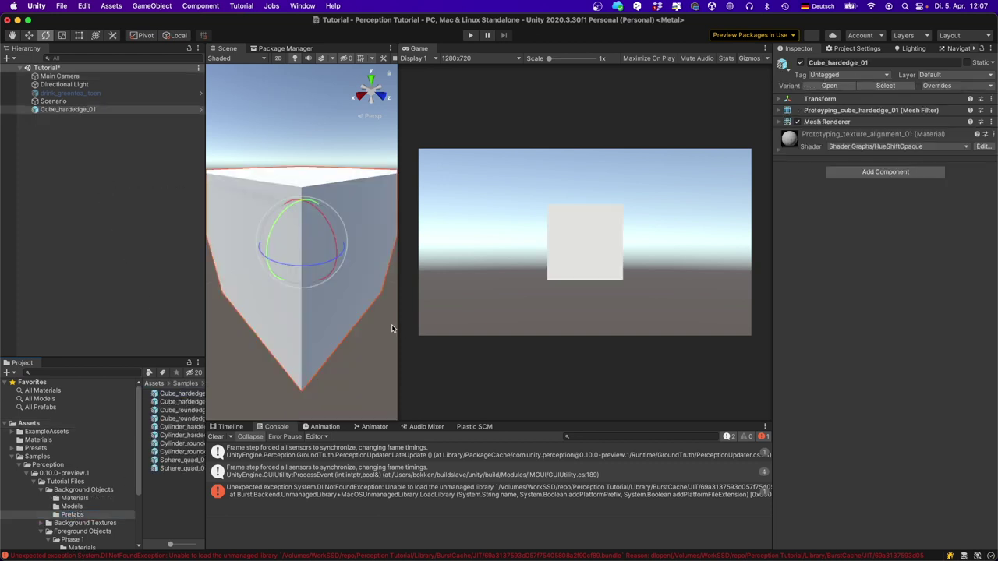
key("f")
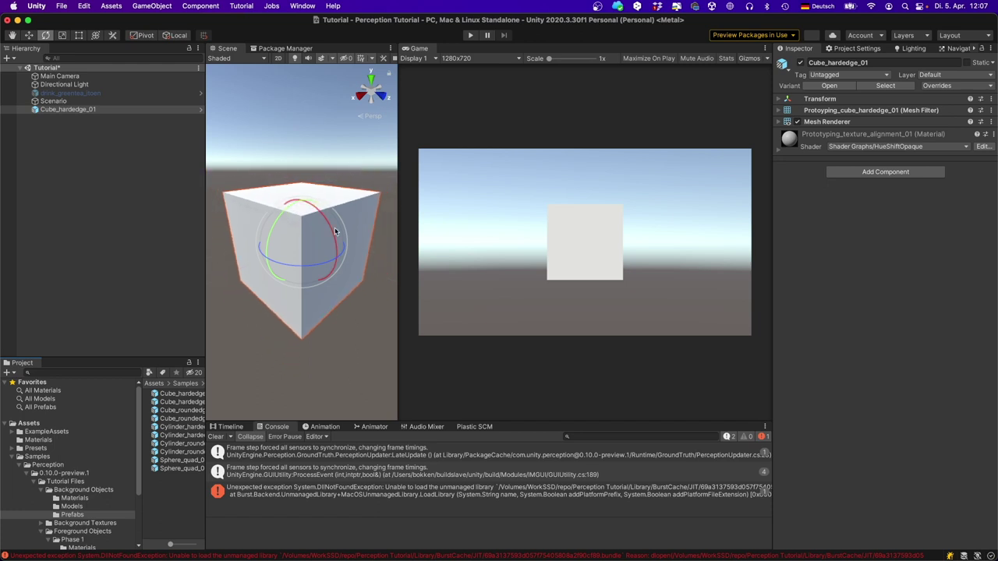
Preview the other background object prefabs, including the round-edged cube, the cylinders and Sphere_quad_01.
left_click(170, 402)
left_click(171, 419)
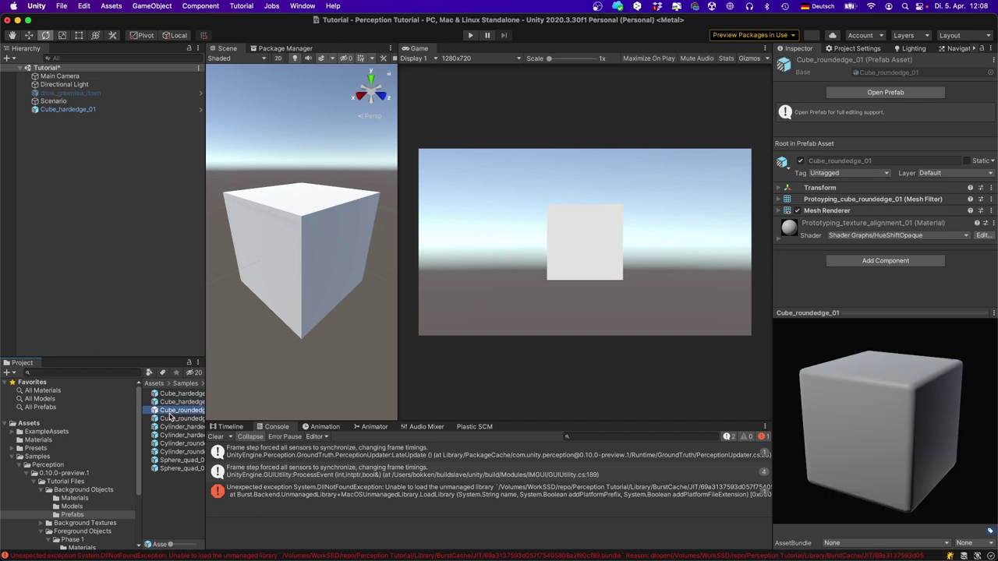
left_click(173, 428)
left_click(176, 436)
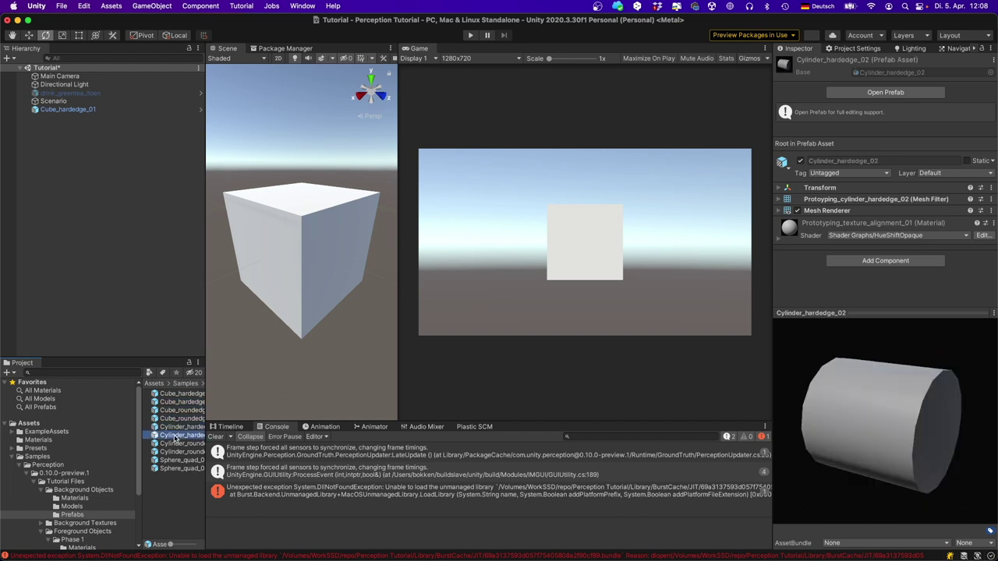
left_click(175, 443)
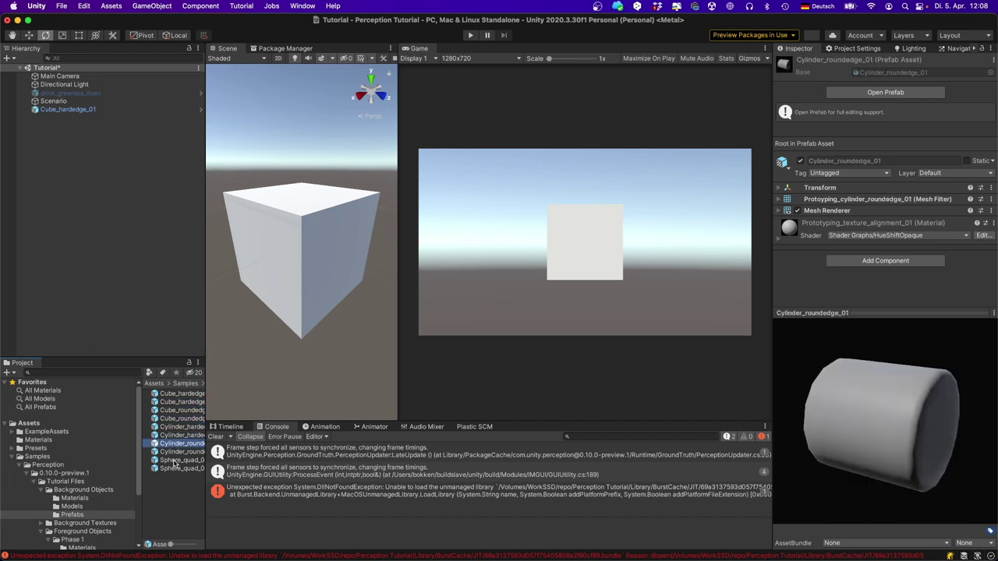
left_click(175, 461)
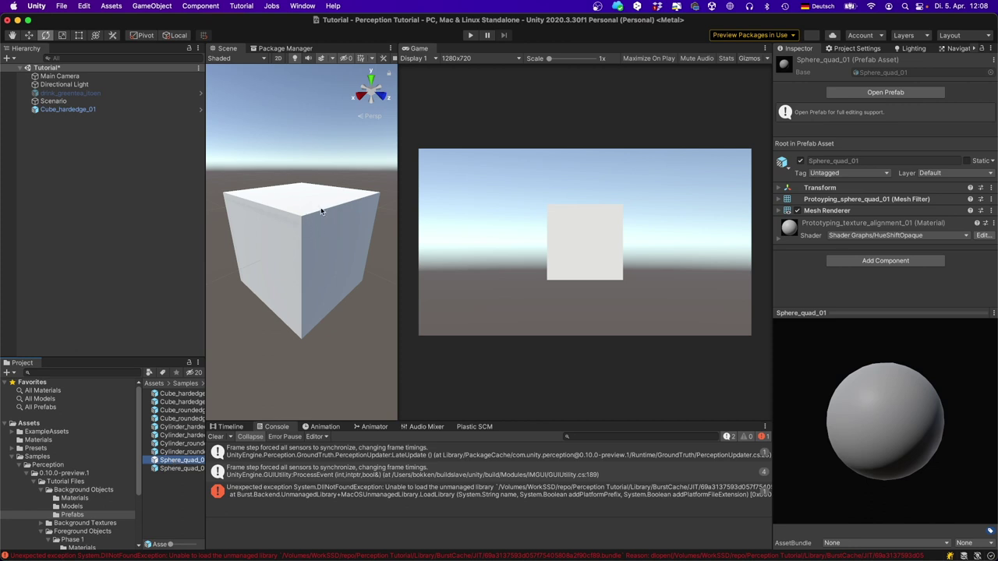
Try a texture from the Avocado background textures folder as the Cube_hardedge_01 material's albedo, and delete the cube from the scene.
scroll(109, 468, "down", 3)
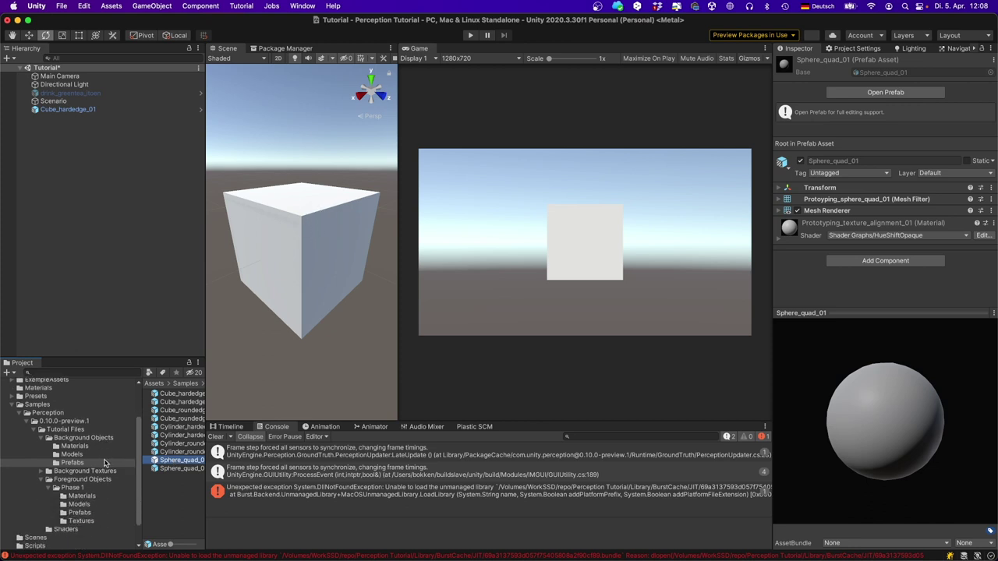
left_click(42, 472)
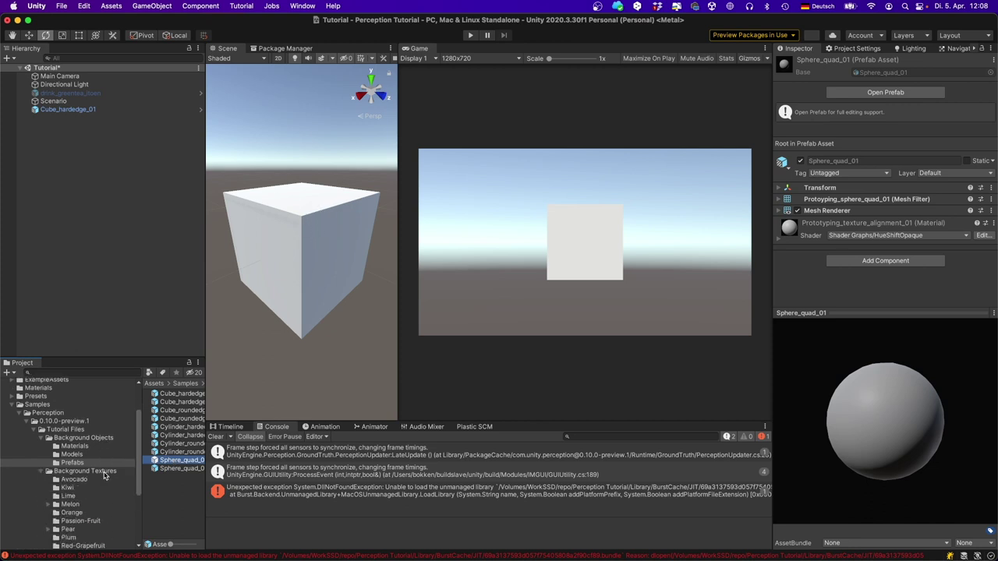
scroll(100, 480, "down", 3)
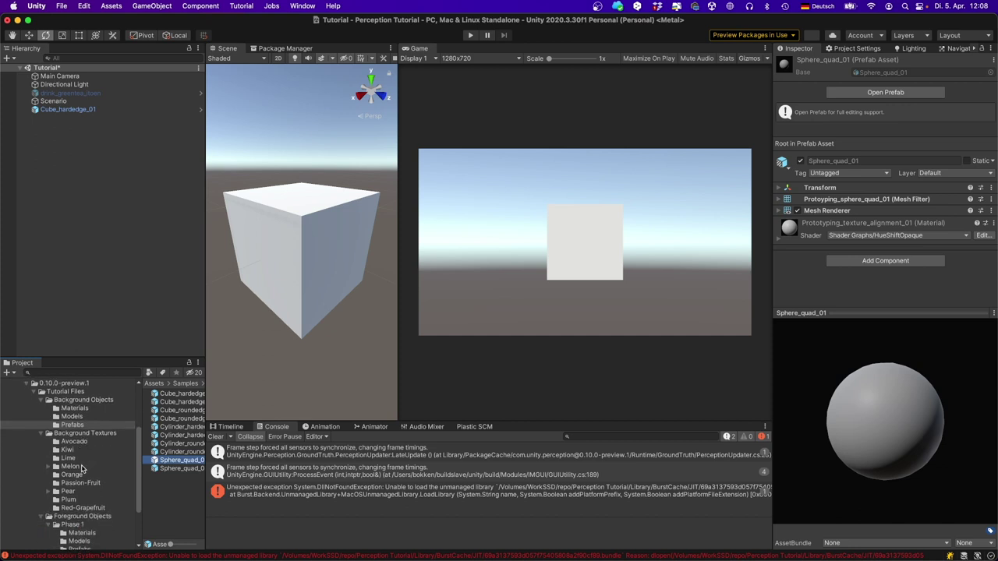
left_click(68, 110)
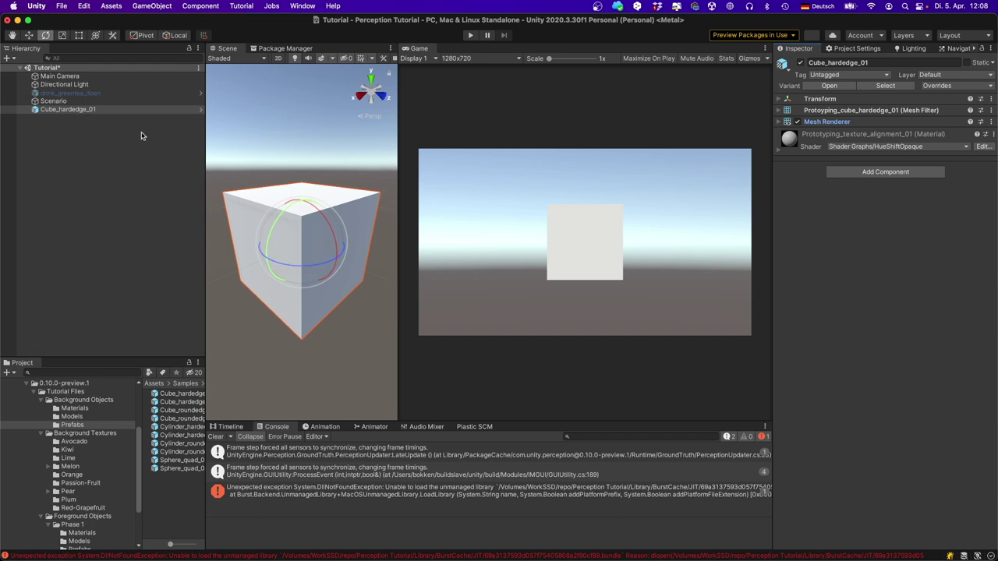
left_click(779, 151)
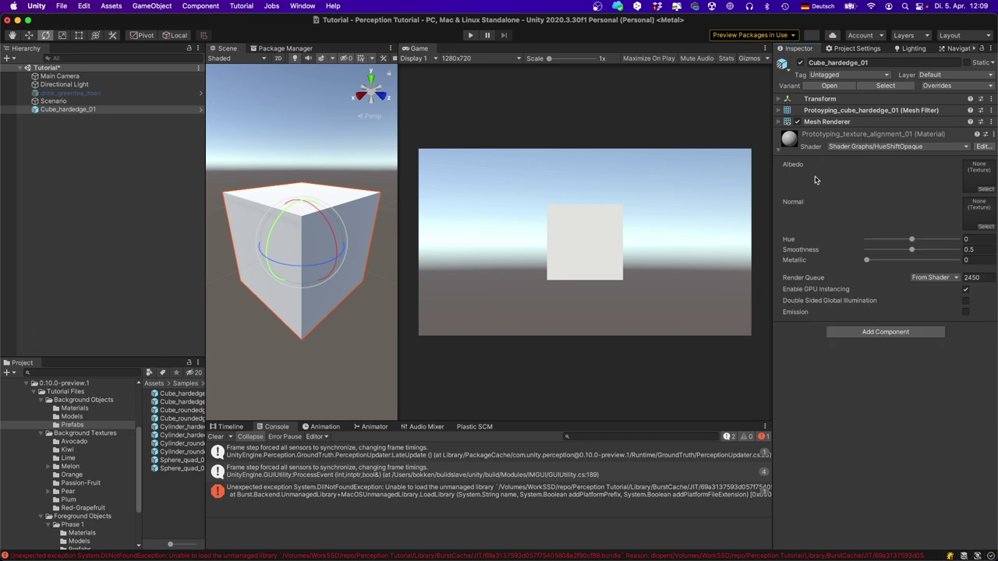
left_click(75, 442)
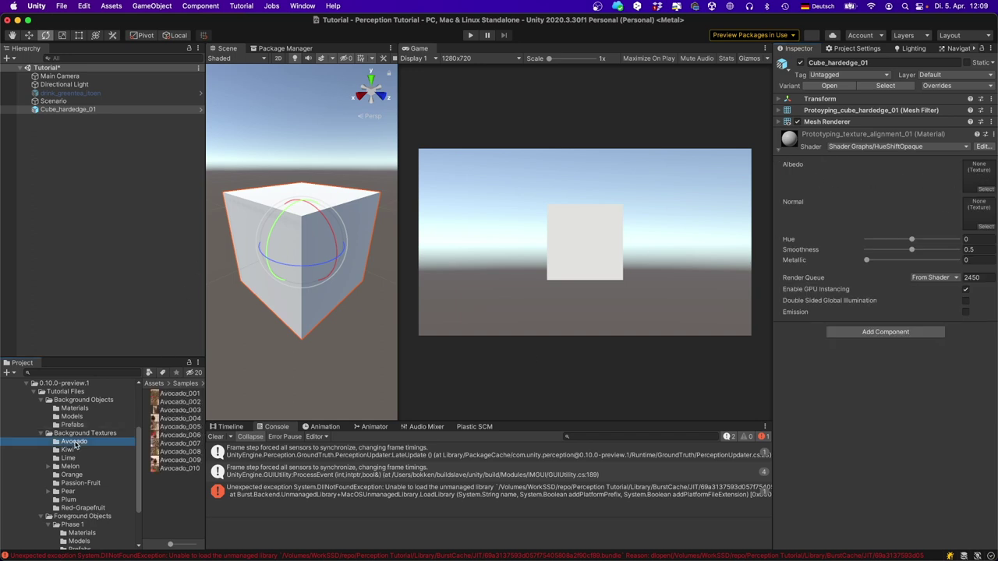
left_click_drag(167, 404, 983, 176)
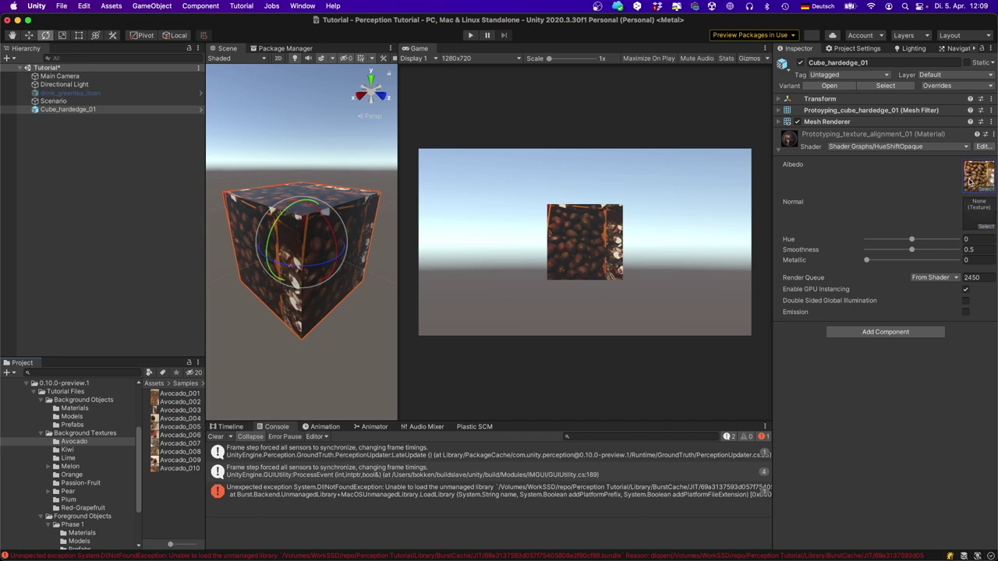
right_click(104, 110)
left_click(135, 195)
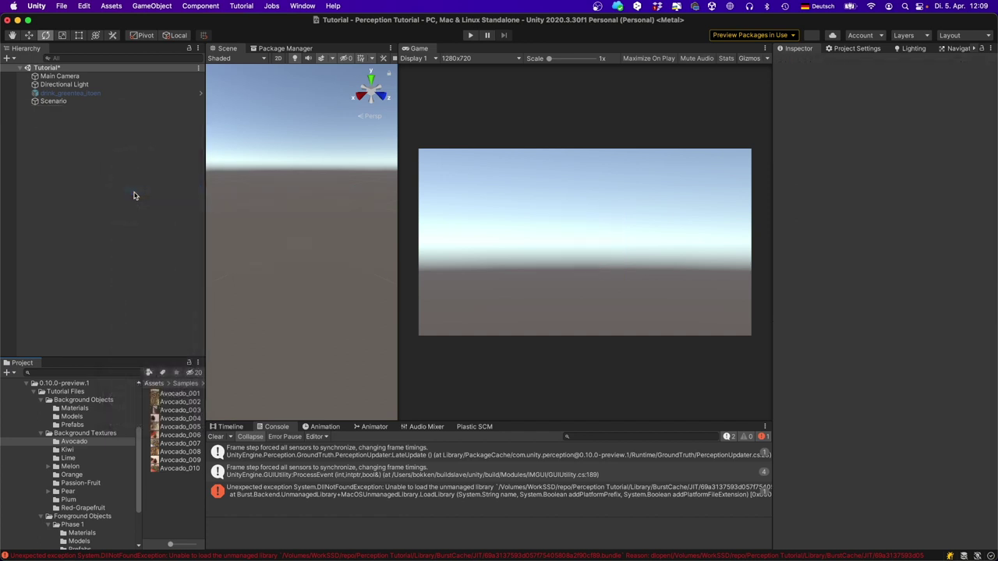
Add a Background Object Placement Randomizer to the Scenario and move it above the foreground placement randomizer.
left_click(53, 102)
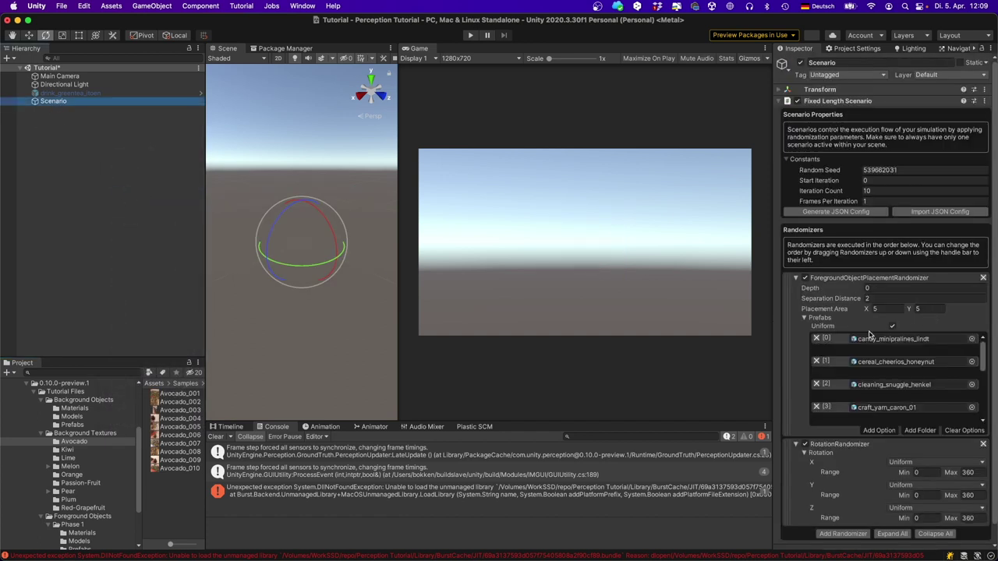
left_click(846, 535)
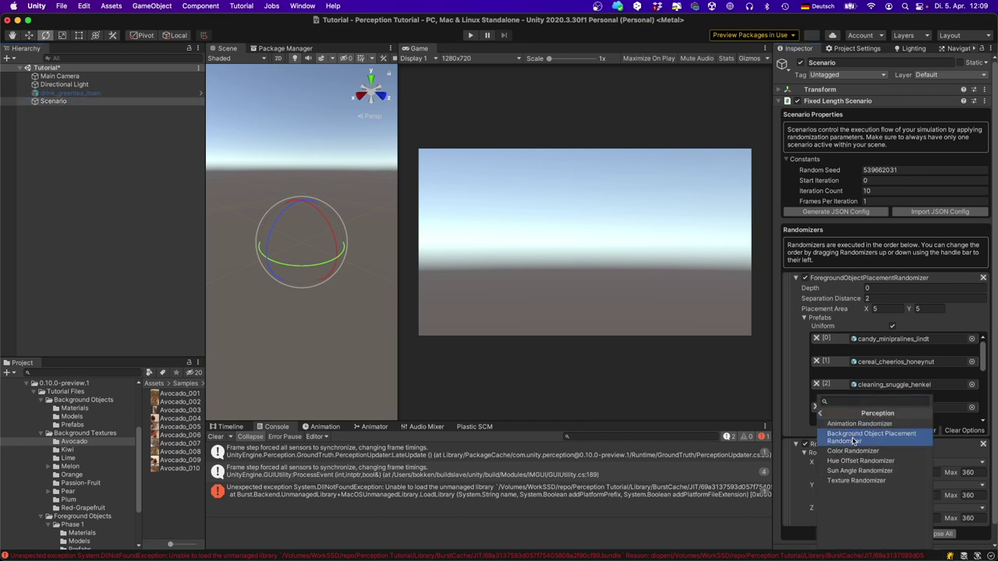
left_click(880, 439)
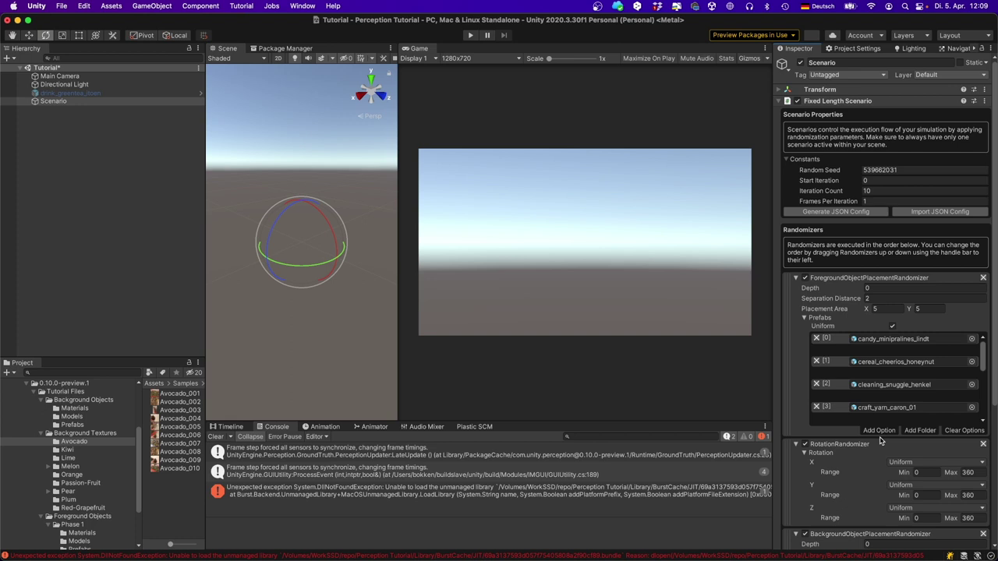
scroll(881, 442, "down", 4)
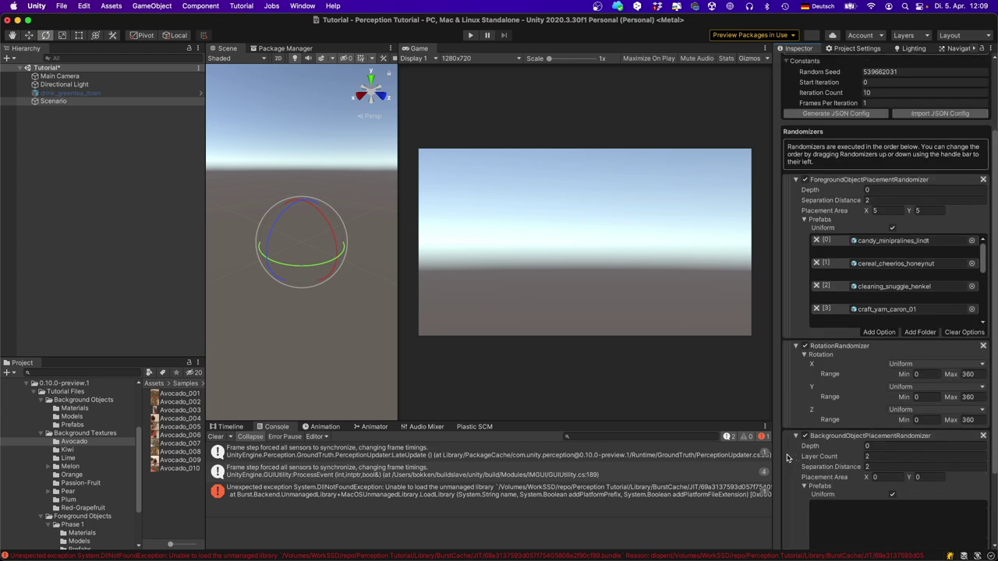
scroll(788, 458, "down", 1)
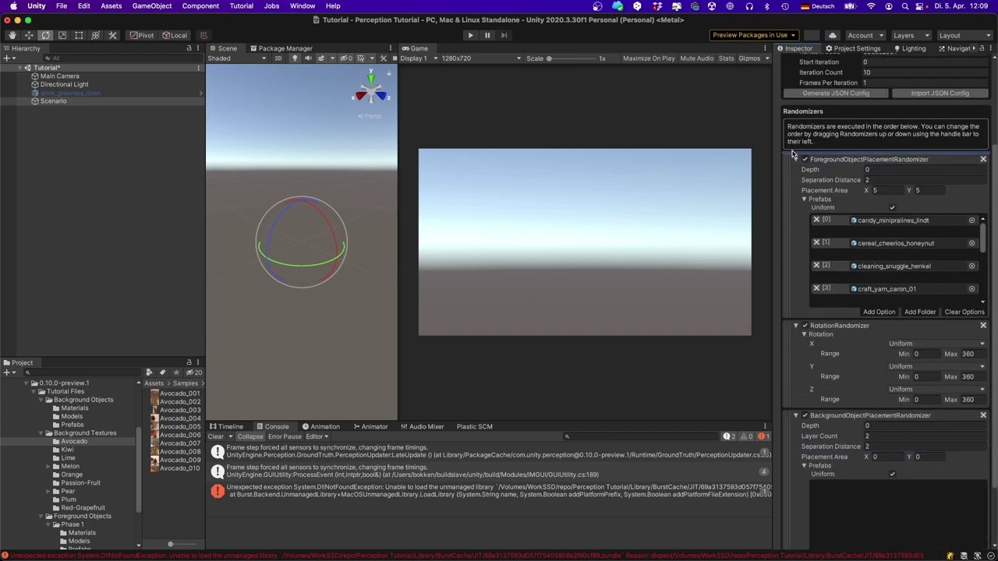
left_click_drag(793, 154, 782, 156)
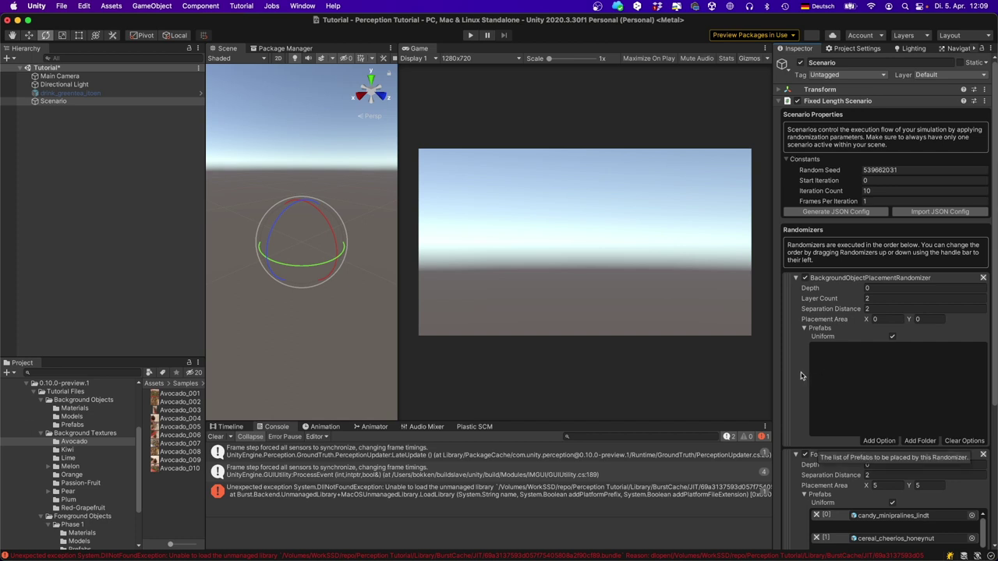
Add all prefabs from the Tutorial Files' Background Objects Prefabs folder to the Background Object Placement Randomizer.
left_click(920, 442)
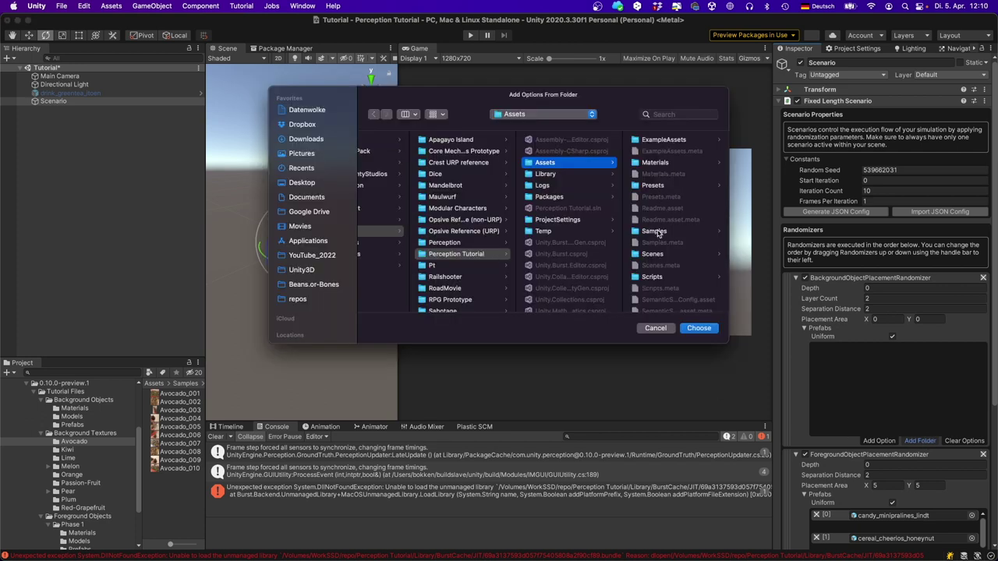
left_click(656, 232)
left_click(667, 141)
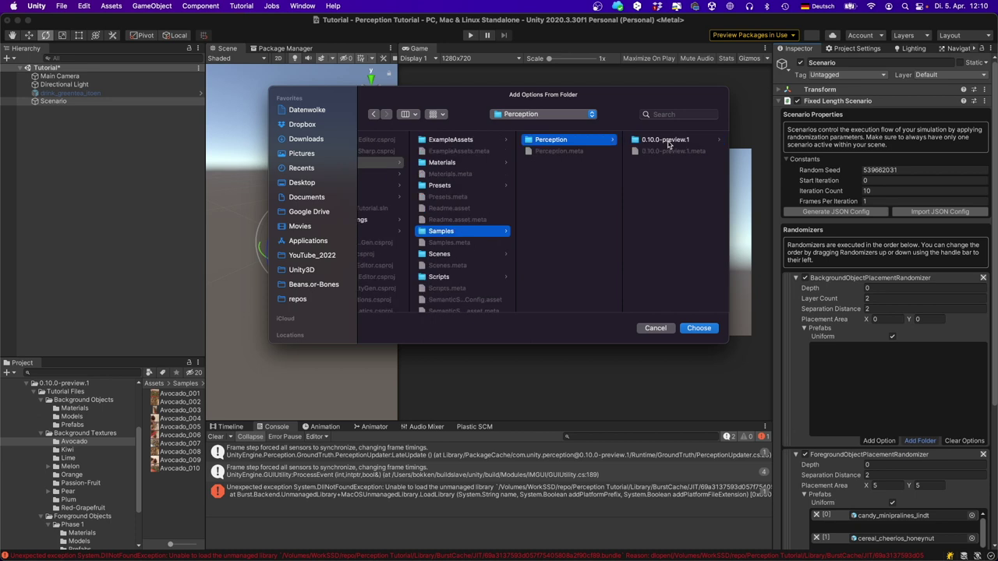
left_click(667, 141)
left_click(668, 141)
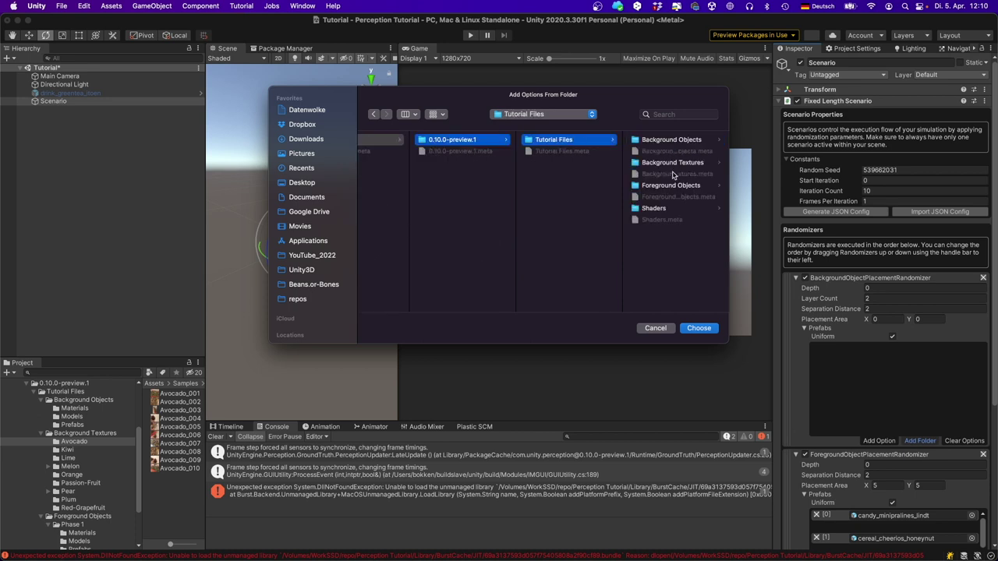
left_click(677, 140)
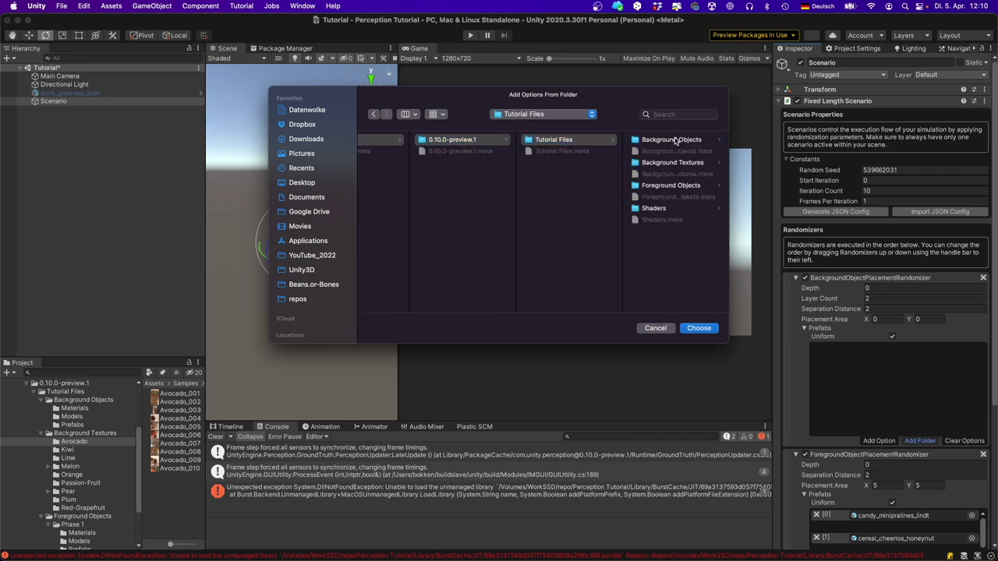
left_click(652, 186)
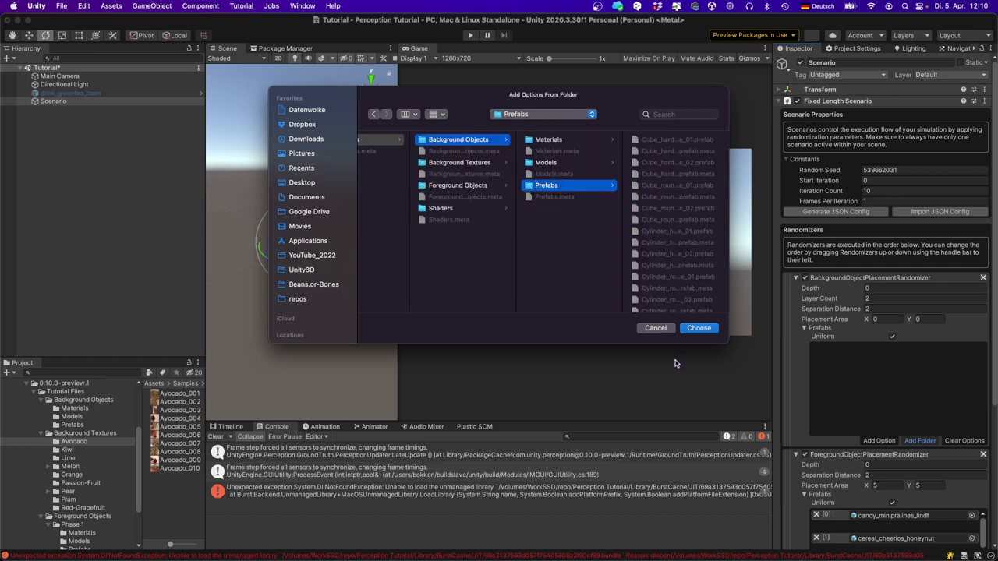
left_click(698, 328)
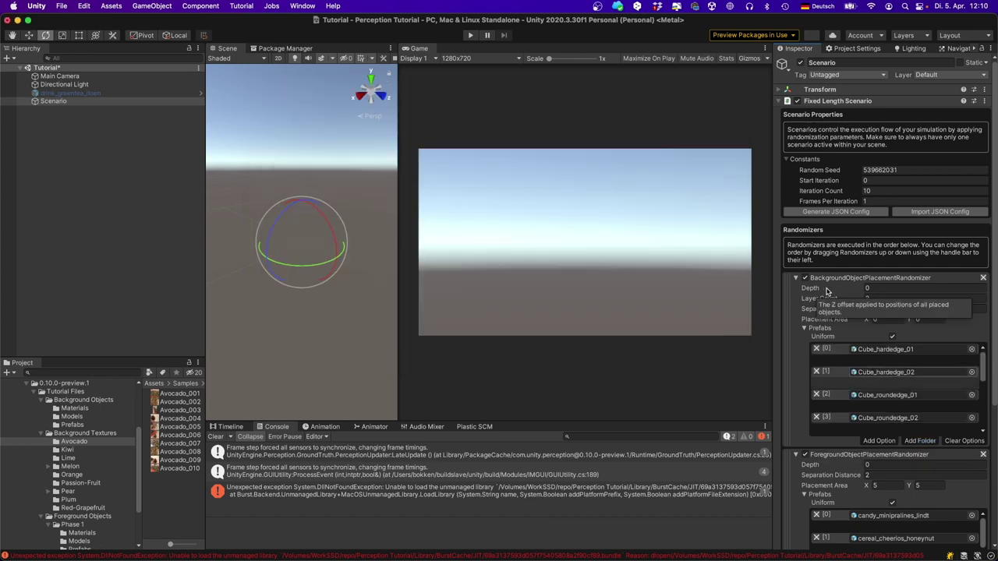
Set the Background Object Placement Randomizer's depth to 3 and its placement area to 6 by 6.
left_click(872, 287)
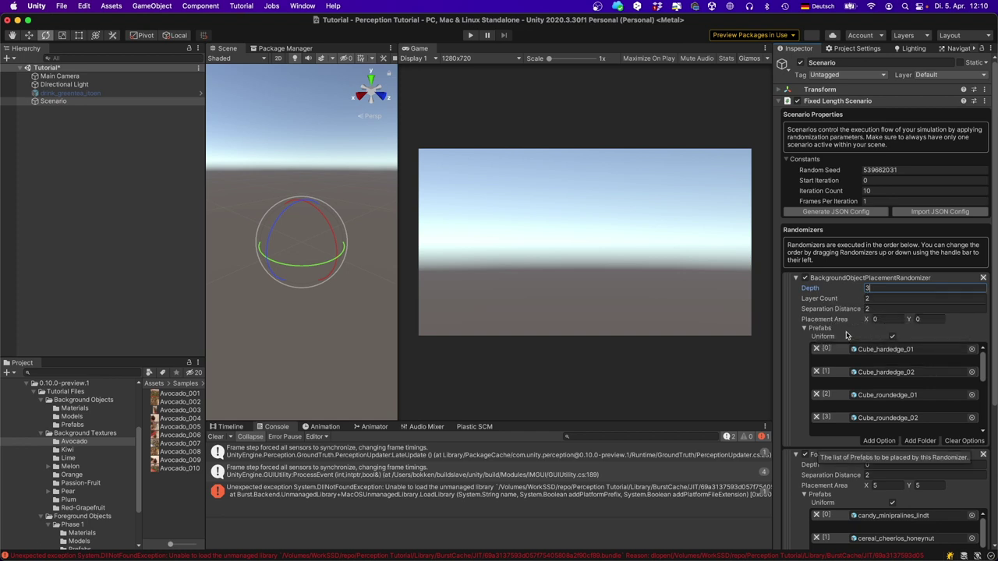
left_click(878, 319)
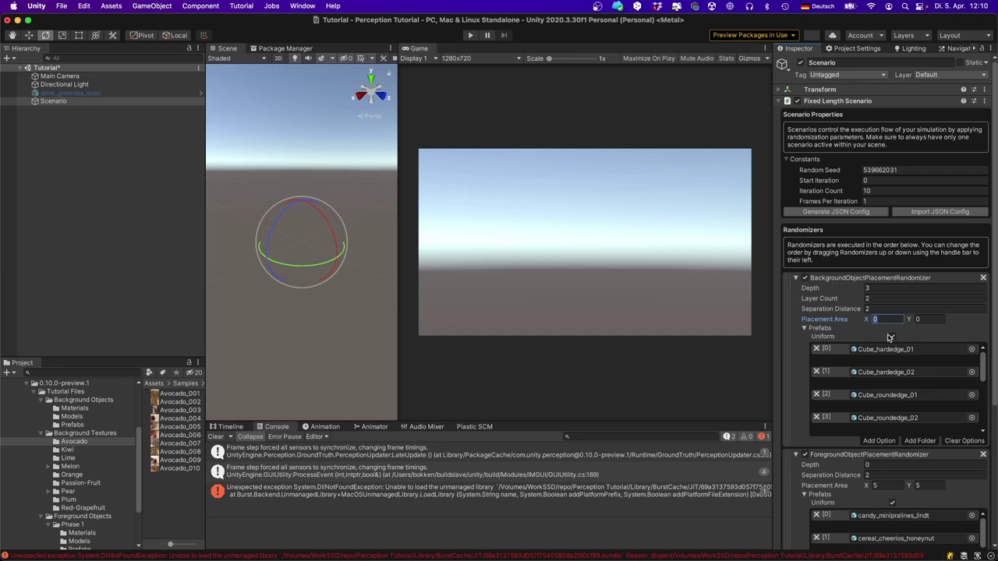
type("6")
key("Return")
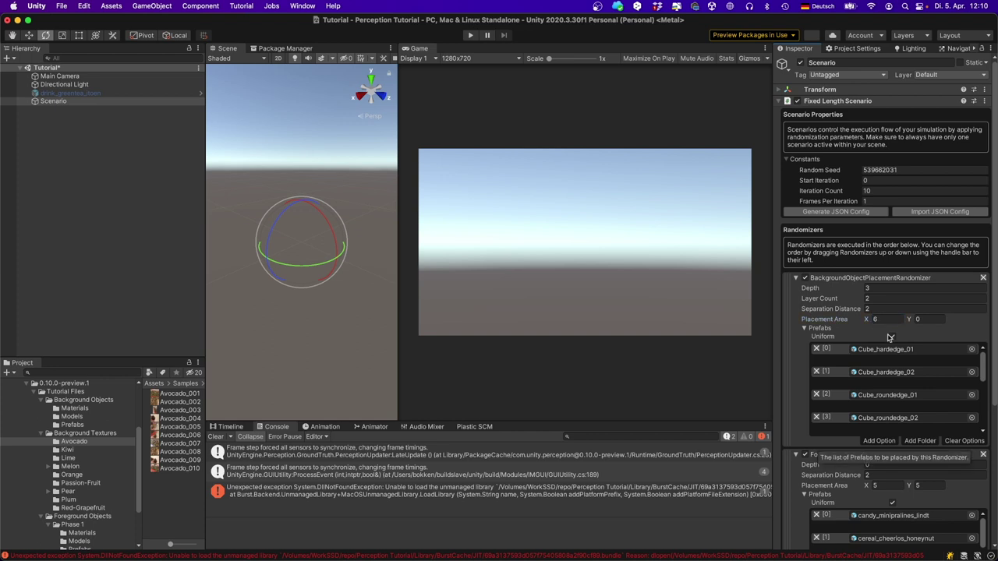
key("Tab")
type("6")
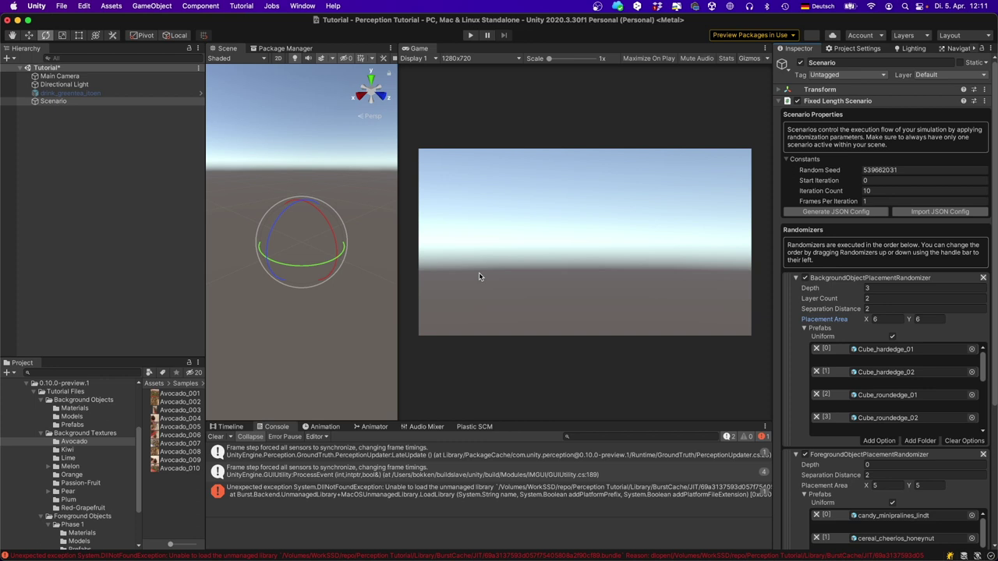
Run the simulation, examine the background object layers behind the foreground objects from several angles, and stop it.
key("super+p")
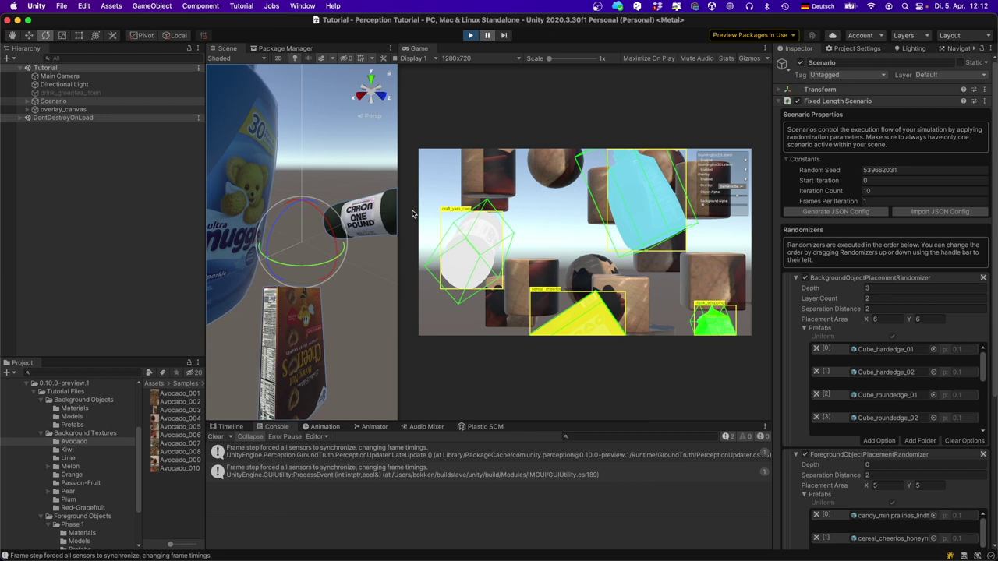
scroll(341, 269, "down", 6)
scroll(343, 269, "down", 10)
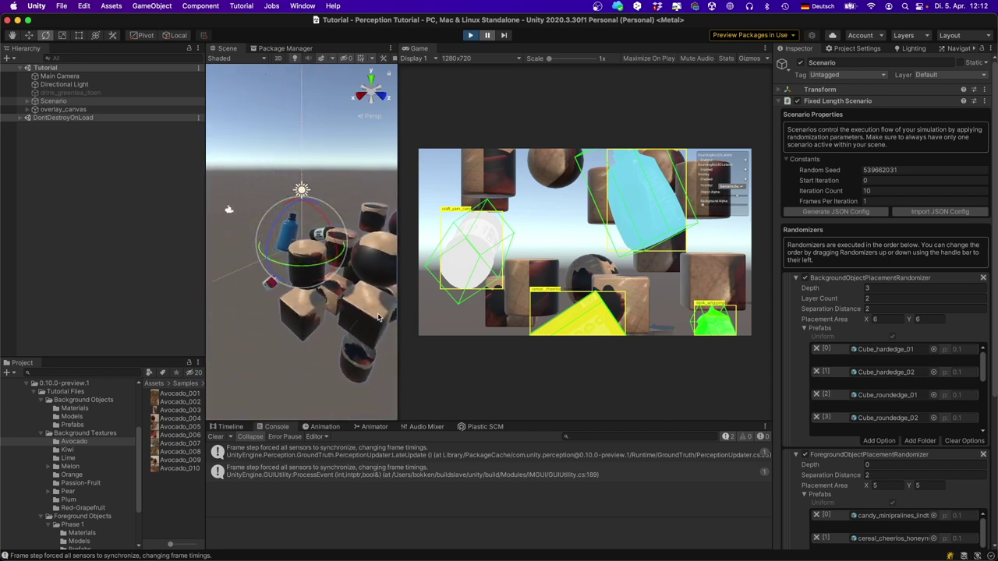
left_click_drag(344, 306, 333, 269, "alt")
scroll(339, 308, "down", 8)
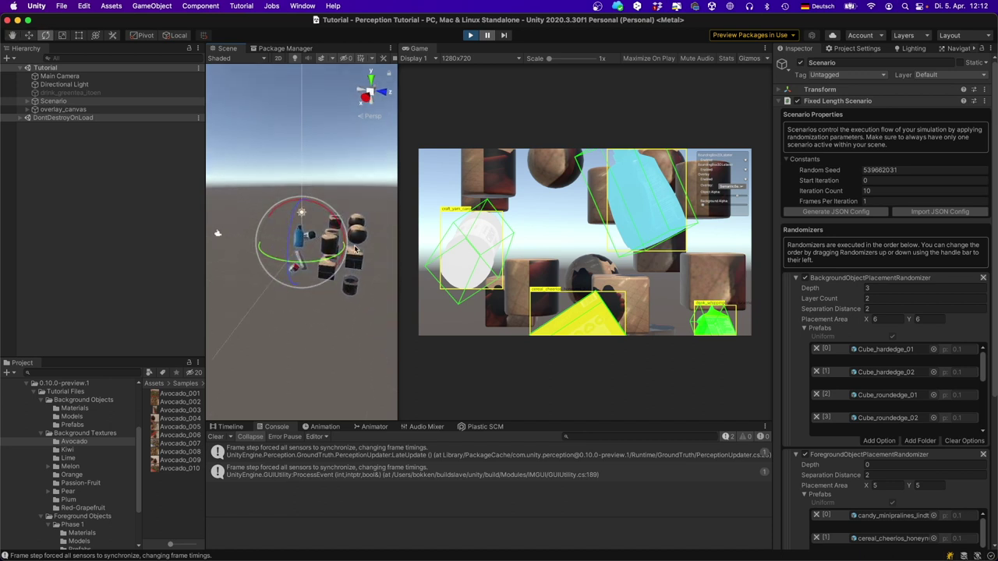
scroll(850, 304, "down", 1)
scroll(850, 304, "down", 1)
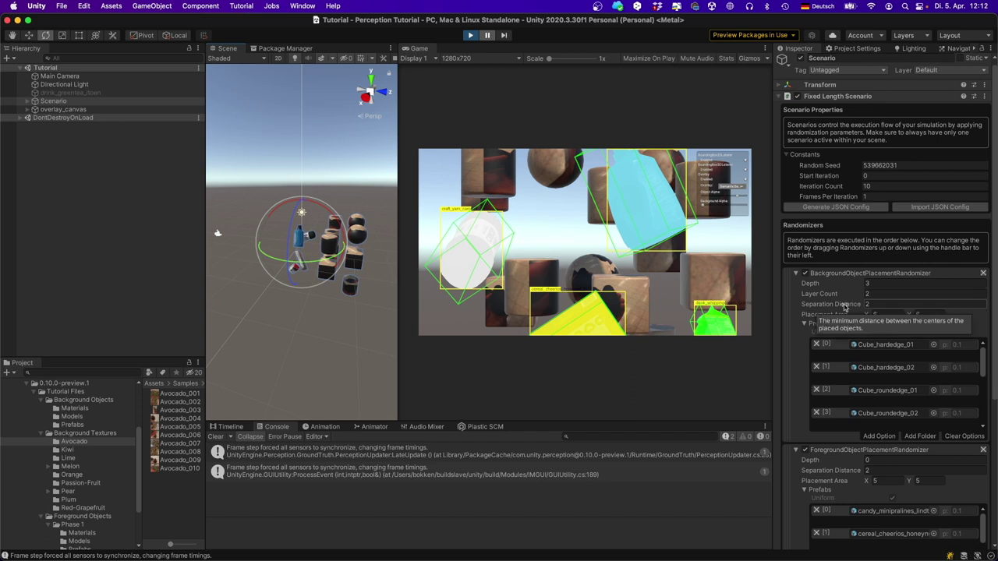
left_click_drag(262, 298, 372, 236, "alt")
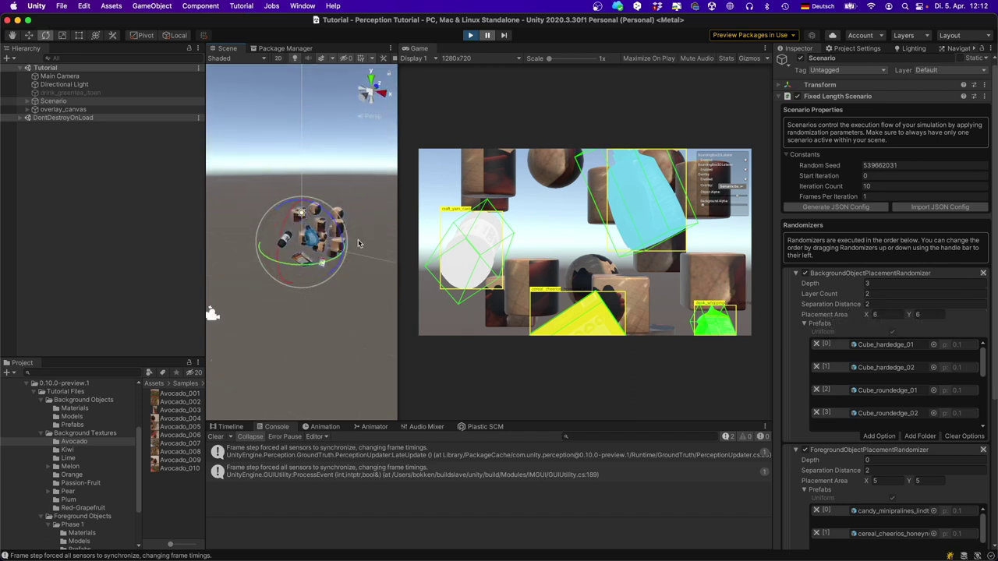
left_click_drag(380, 266, 213, 231, "alt")
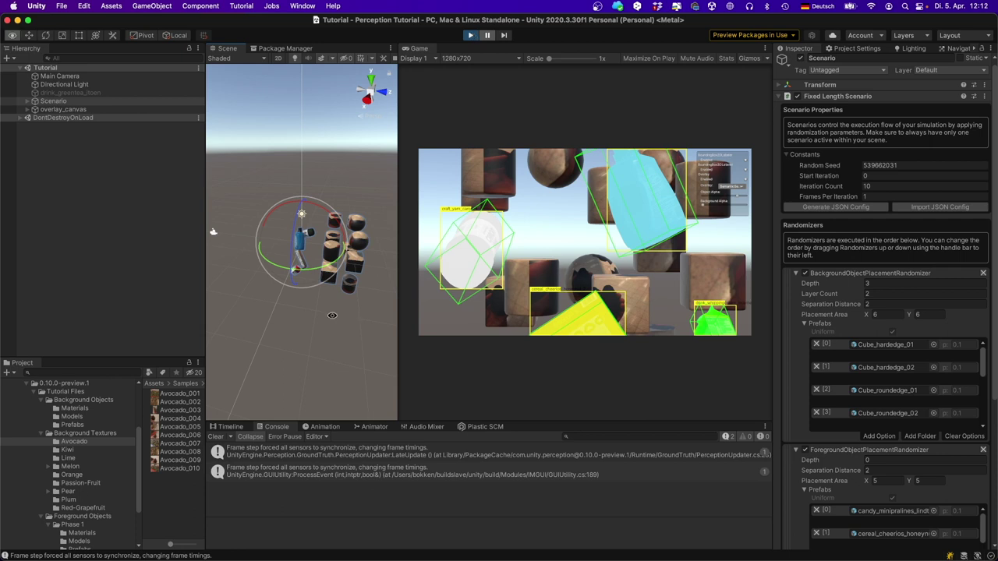
left_click_drag(343, 258, 369, 224, "alt")
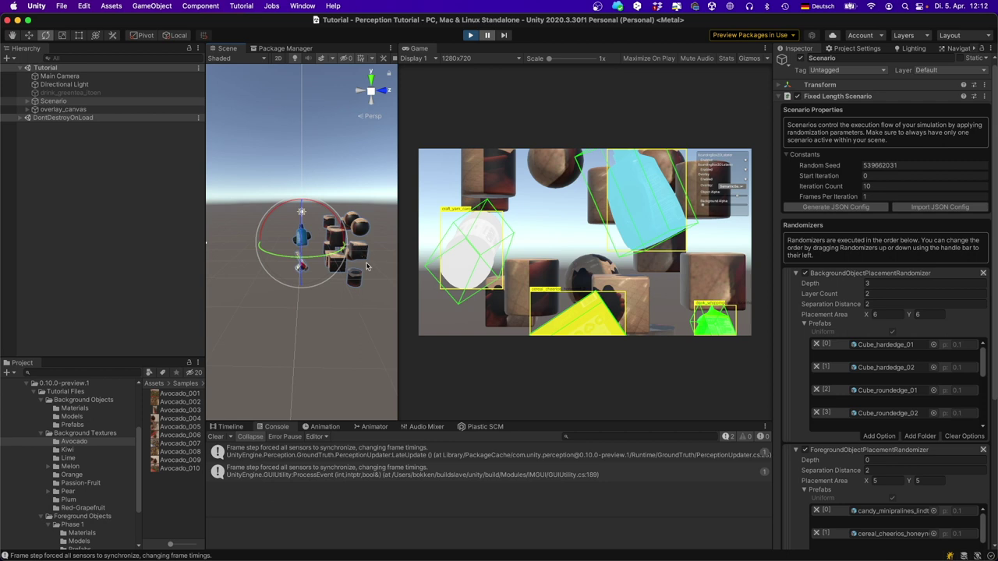
left_click_drag(366, 267, 320, 328, "alt")
left_click(470, 35)
Set the Background Object Placement Randomizer's layer count to 3 and its separation distance to 0.5.
left_click(896, 294)
type("3")
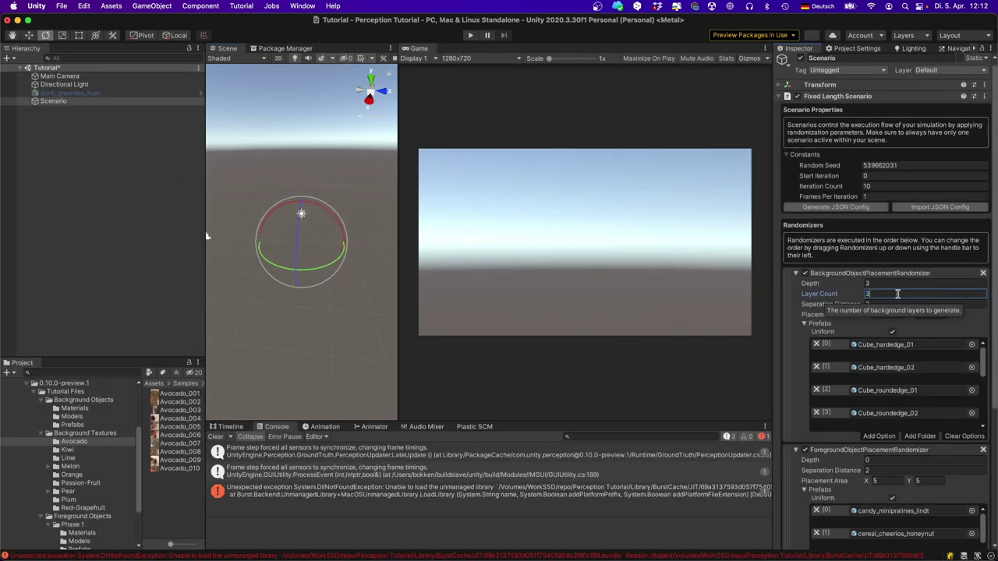
left_click(876, 303)
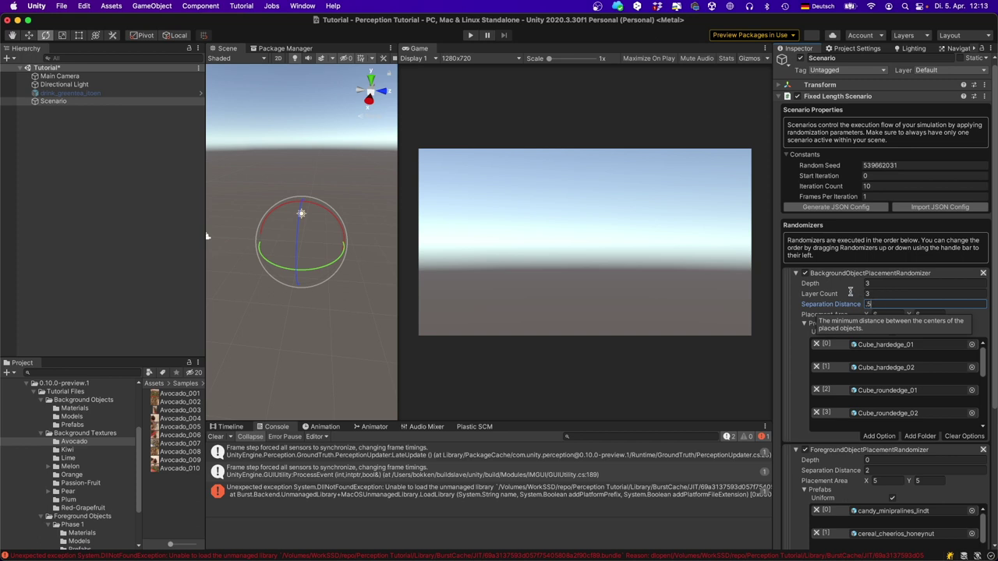
Select all ten prefabs in the Background Objects Prefabs folder and set their material's albedo texture to None.
left_click(75, 427)
left_click(167, 393)
left_click(178, 469, "shift")
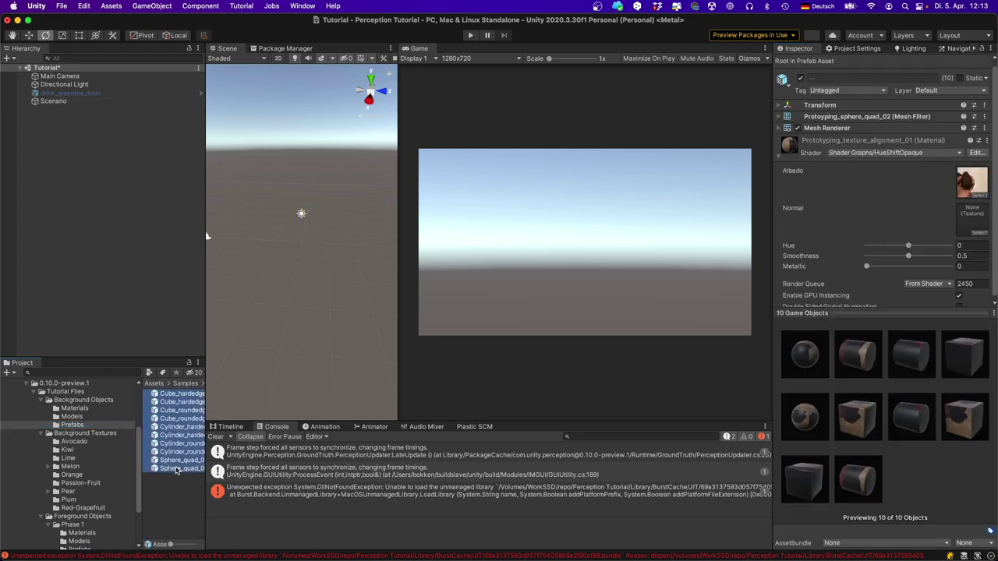
left_click(973, 192)
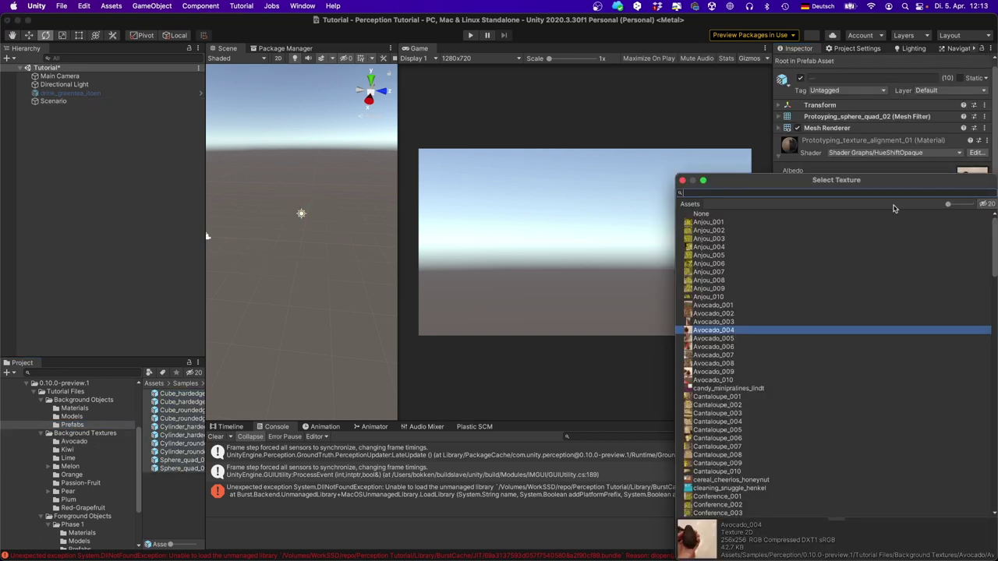
left_click(707, 215)
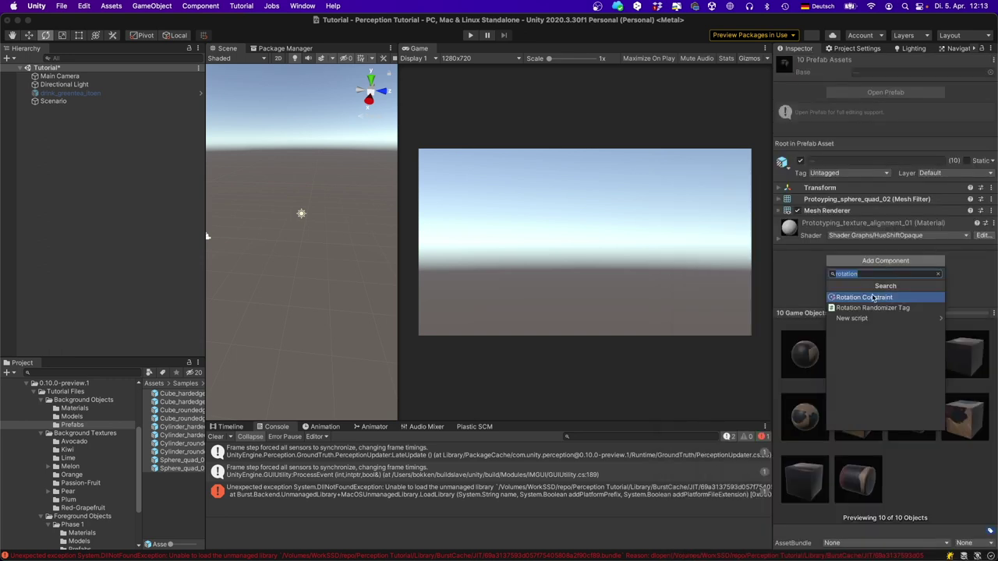
Add a Rotation Randomizer Tag to the ten selected background prefabs and run the simulation.
left_click(896, 310)
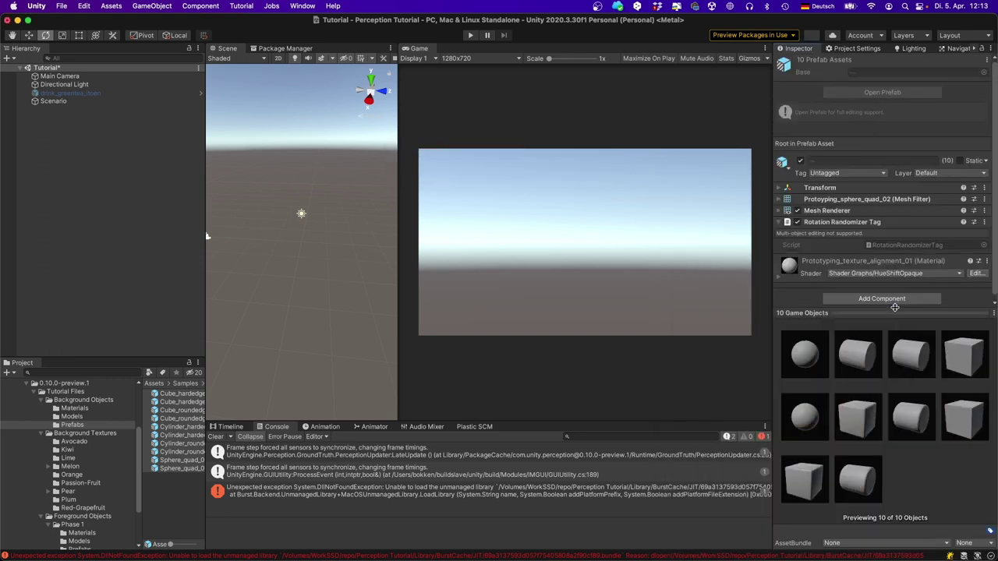
key("super+p")
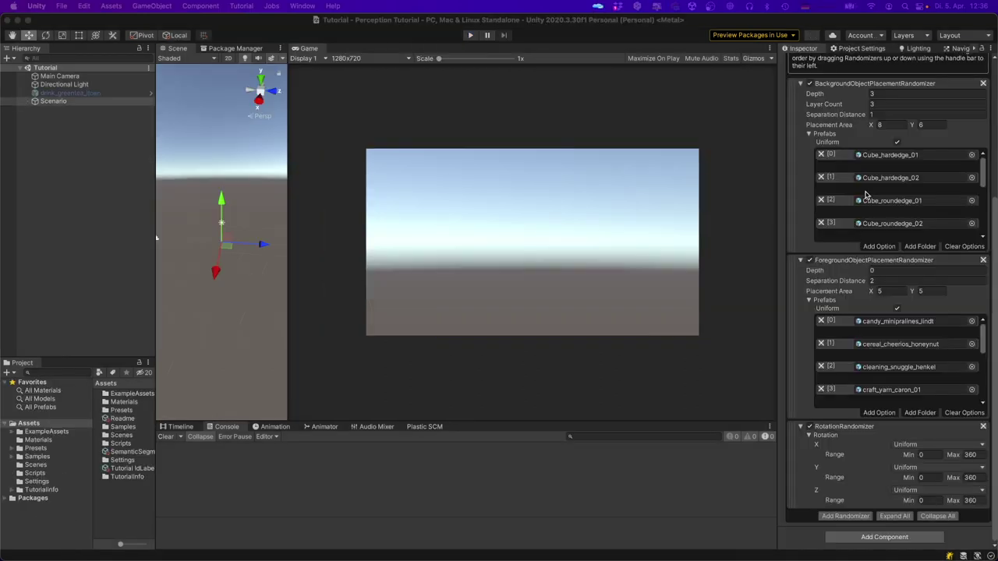
Add a Perception Texture Randomizer to the Scenario and move it between the background and foreground placement randomizers.
scroll(877, 125, "up", 1)
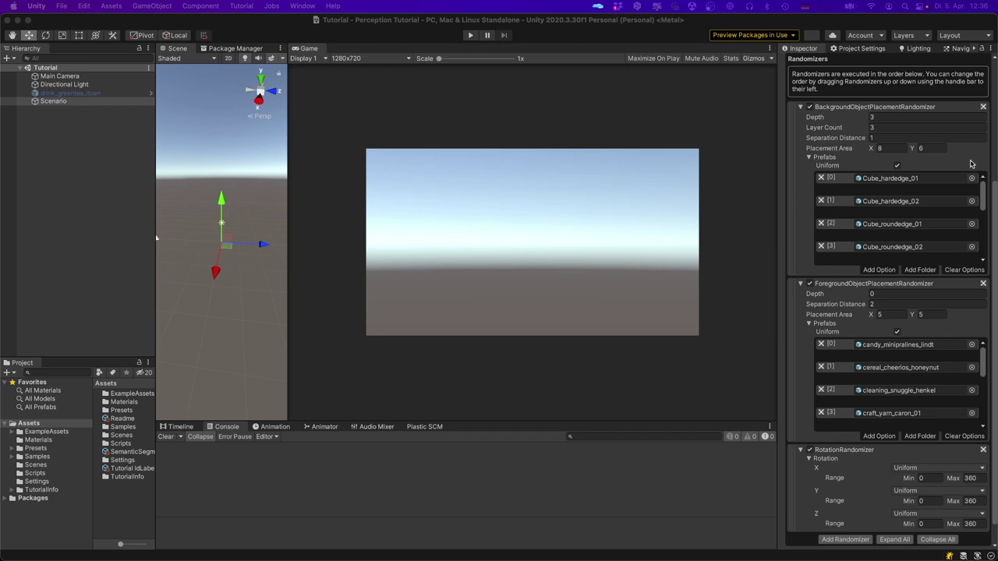
left_click(849, 540)
left_click(855, 424)
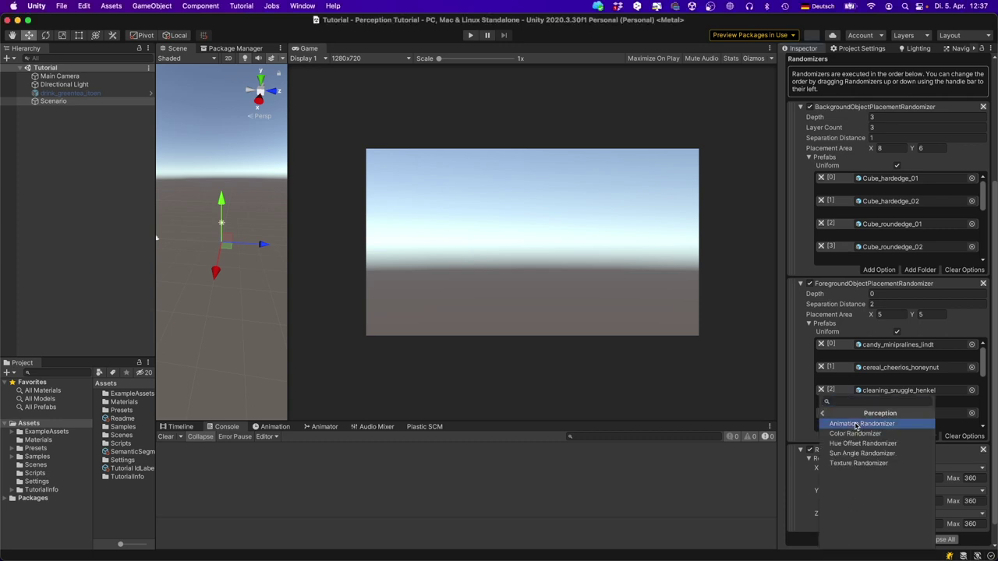
left_click(849, 465)
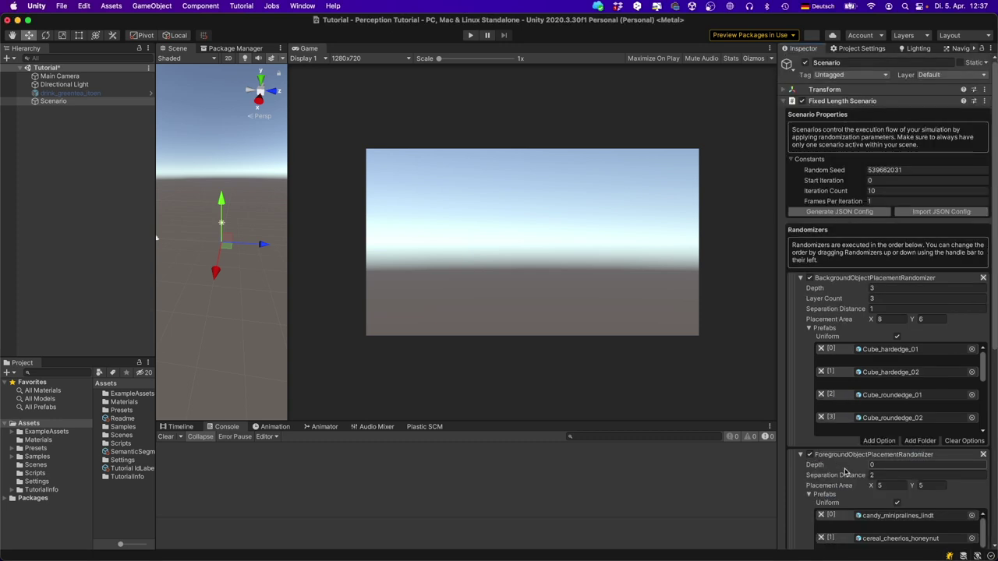
scroll(845, 471, "down", 10)
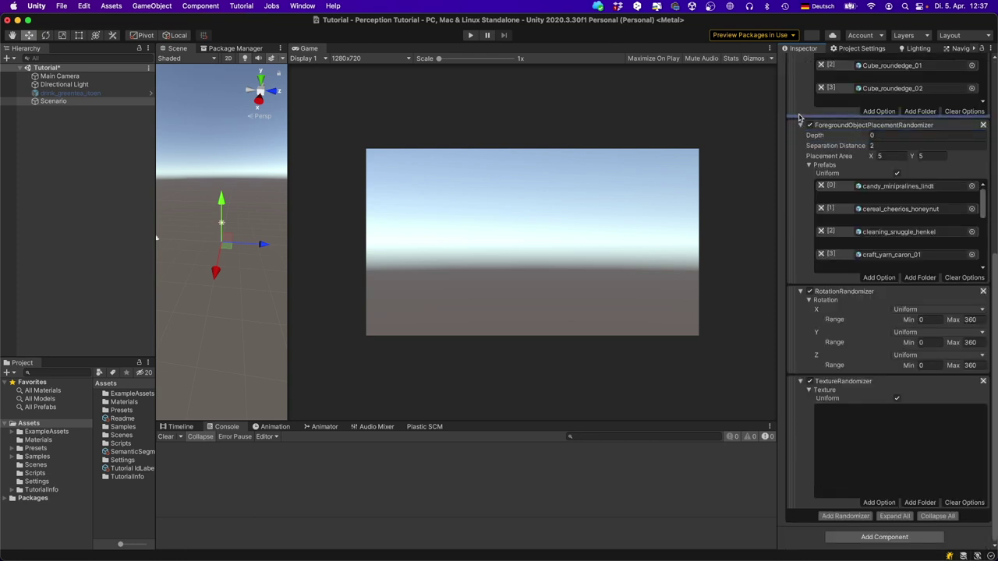
scroll(799, 117, "up", 10)
scroll(799, 390, "down", 3)
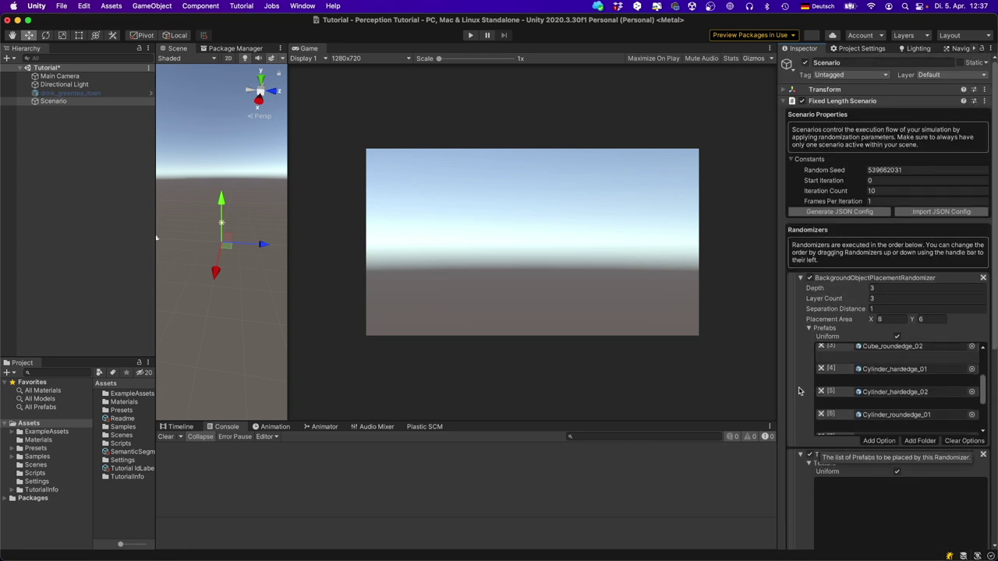
scroll(801, 387, "down", 8)
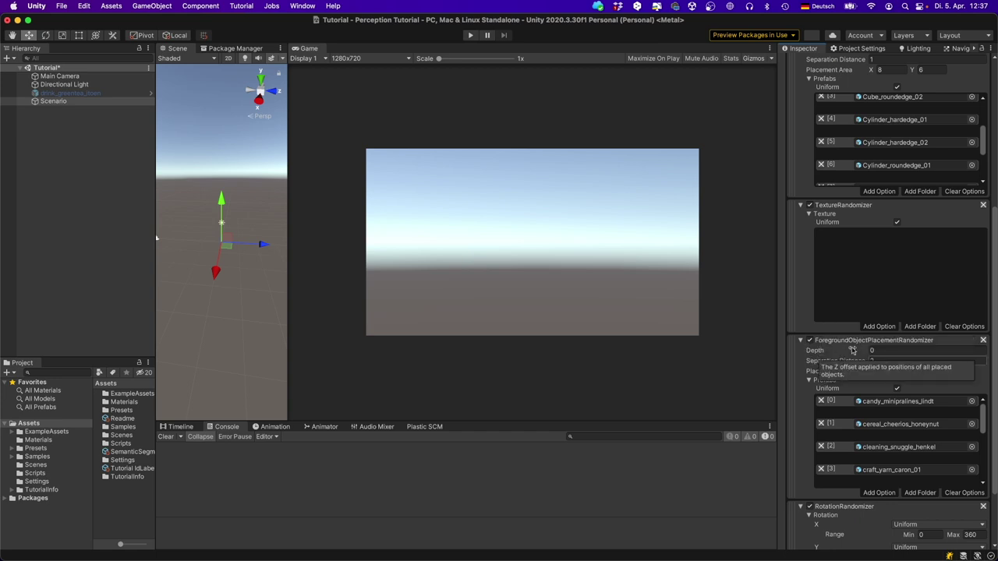
Add all textures from the Tutorial Files' Background Textures folder to the Texture Randomizer.
left_click(920, 327)
left_click(659, 232)
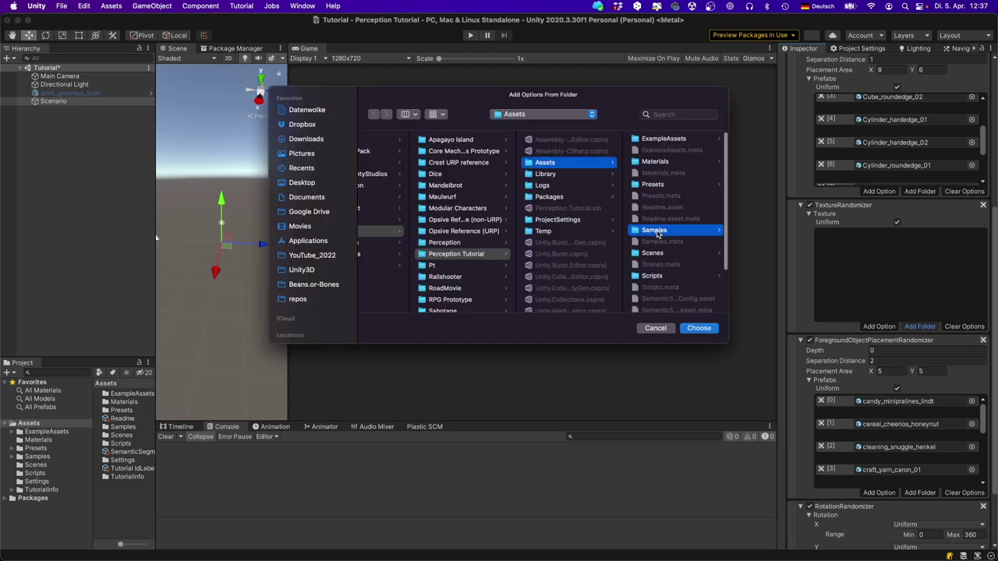
left_click(655, 141)
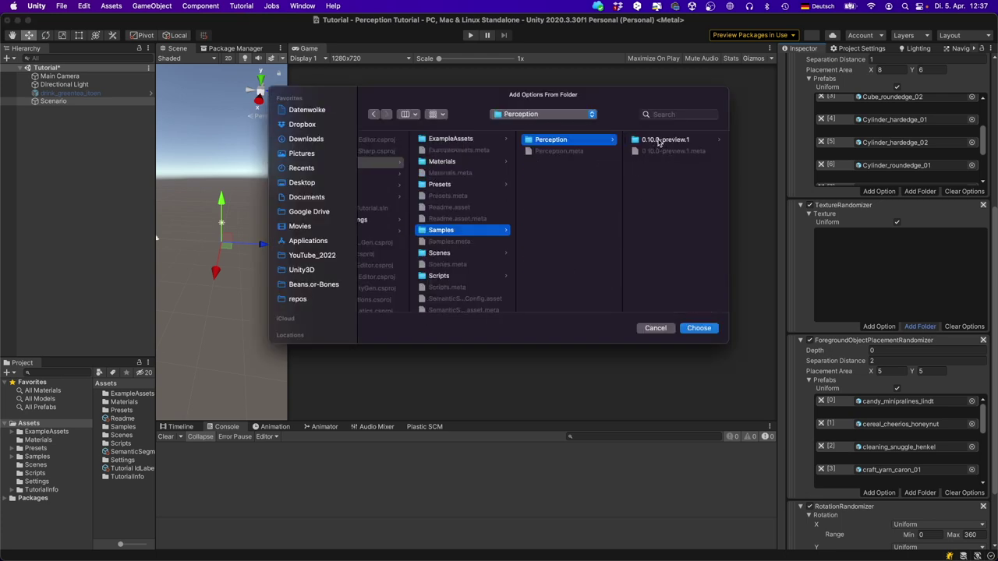
left_click(660, 142)
left_click(670, 141)
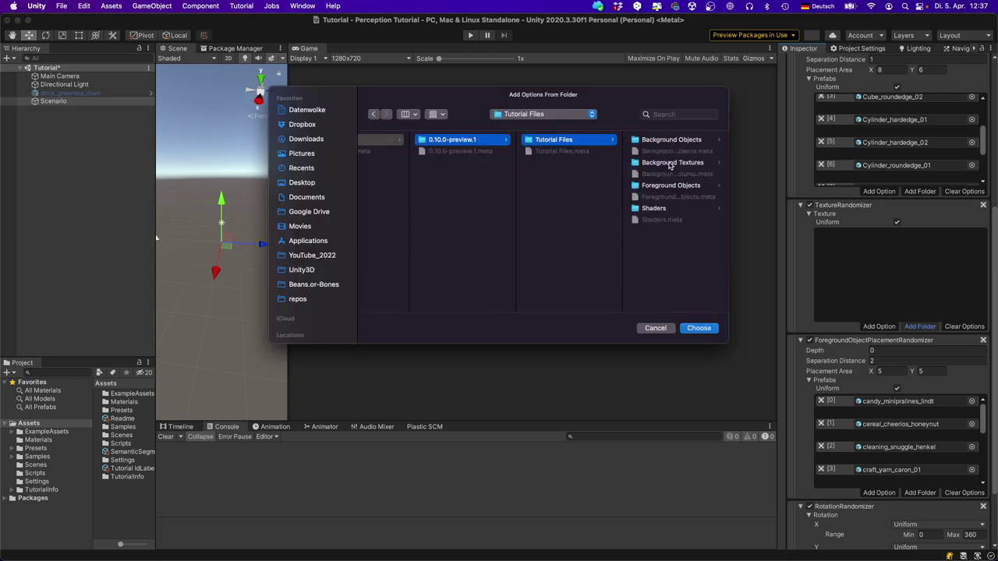
left_click(669, 164)
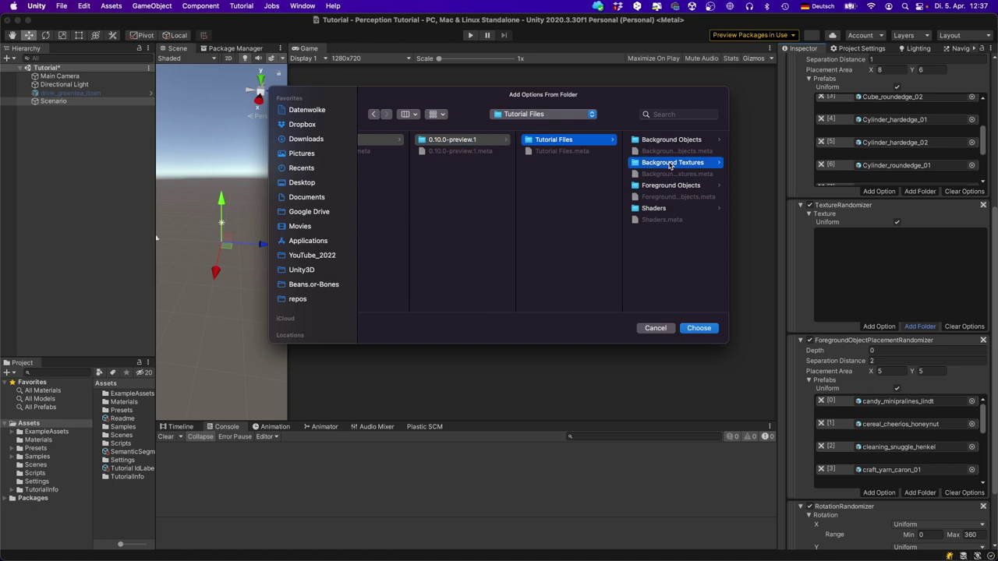
left_click(700, 329)
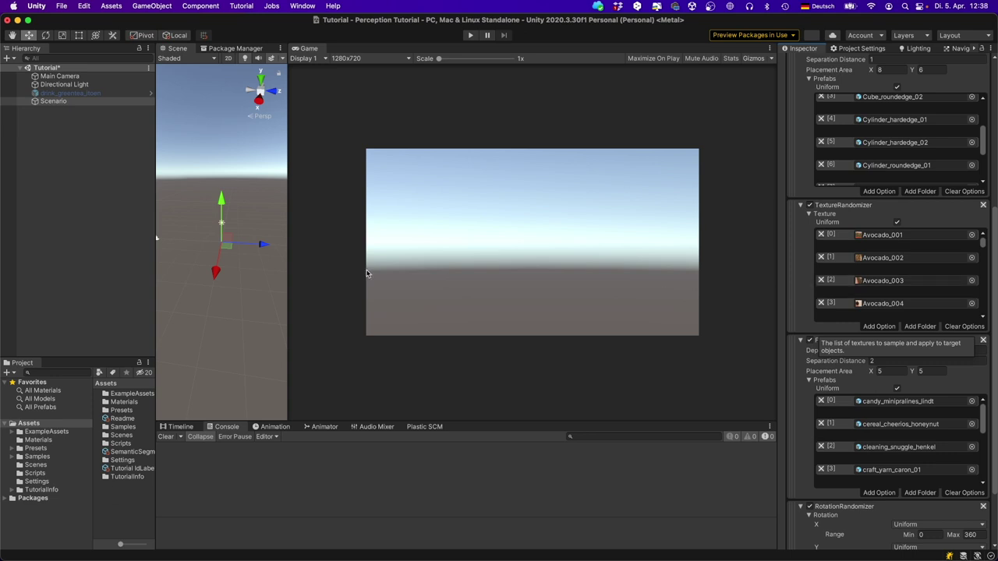
Add a Texture Randomizer Tag to all ten prefabs in the Tutorial Files' Background Objects Prefabs folder.
left_click(11, 456)
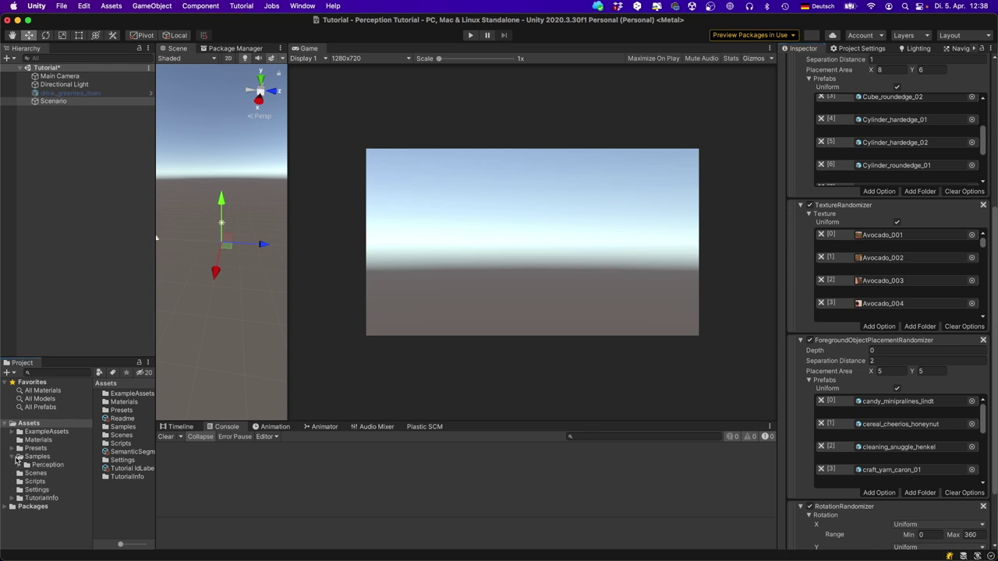
left_click(18, 465)
left_click(26, 474)
left_click(34, 481)
left_click(41, 490)
left_click(71, 515)
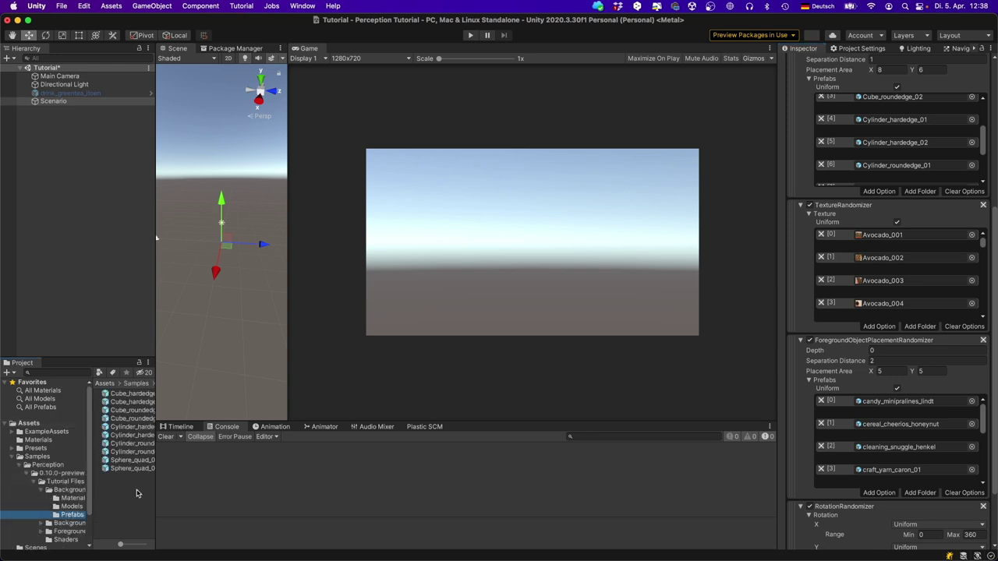
left_click(133, 468)
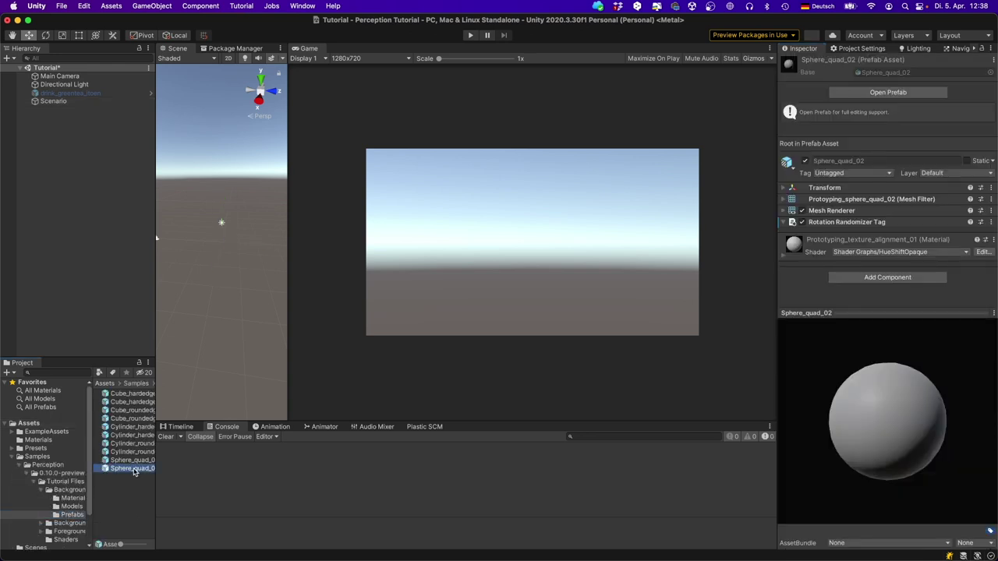
left_click(133, 394, "shift")
left_click(889, 285)
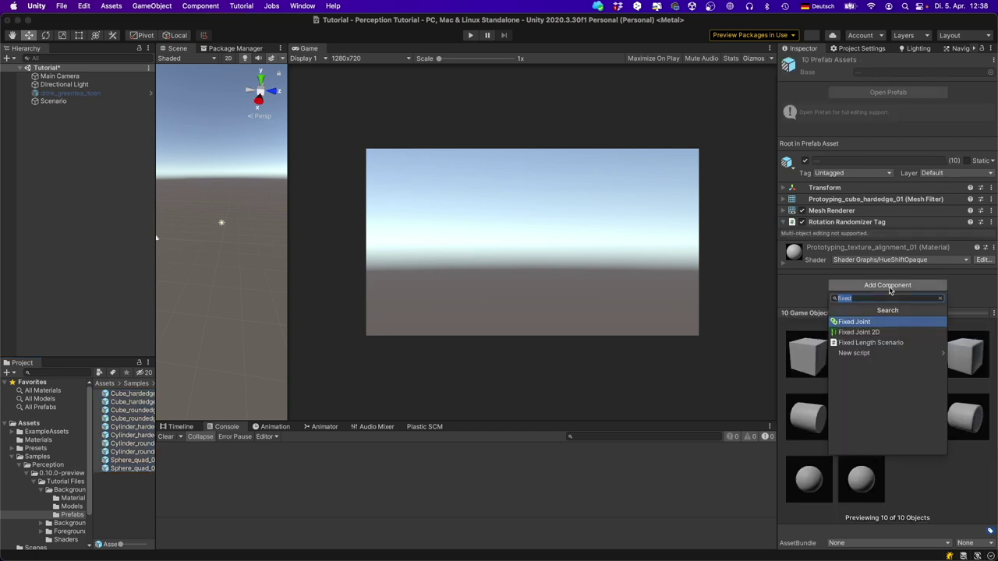
type("textu")
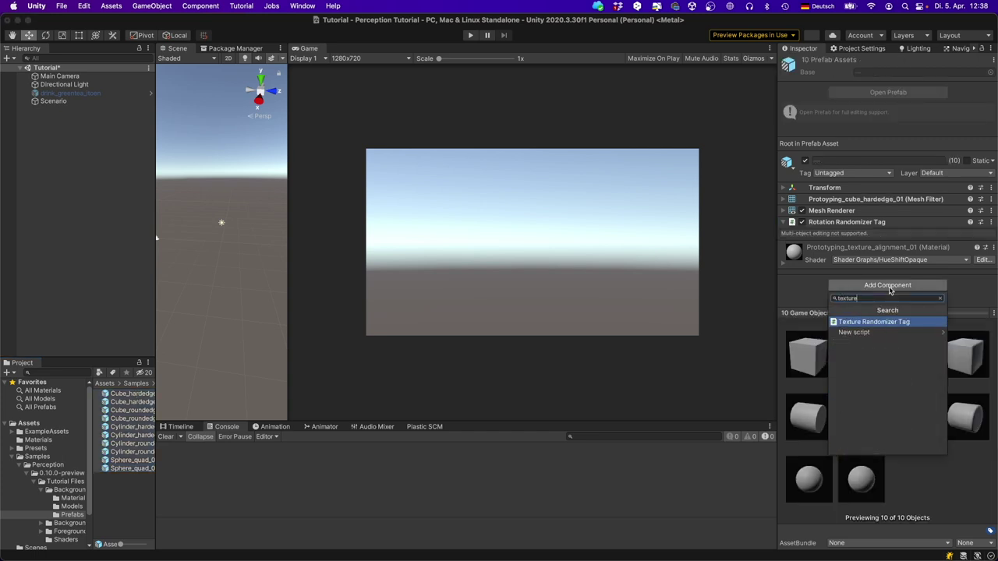
type("re")
left_click(902, 322)
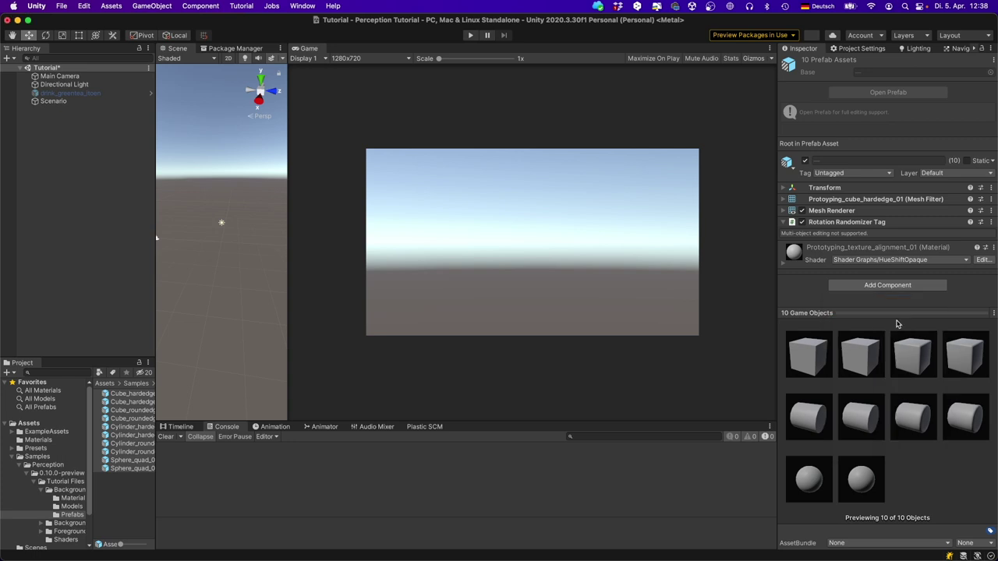
Run and stop the simulation, and examine the RGB and semantic segmentation images in the Main Camera's latest generated dataset folder.
left_click(470, 36)
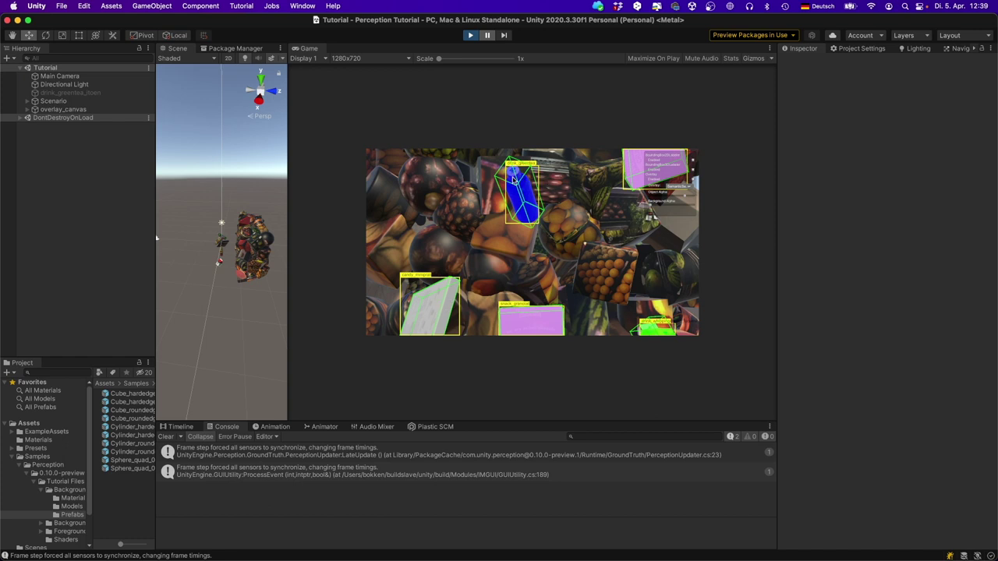
key("super+p")
left_click(82, 77)
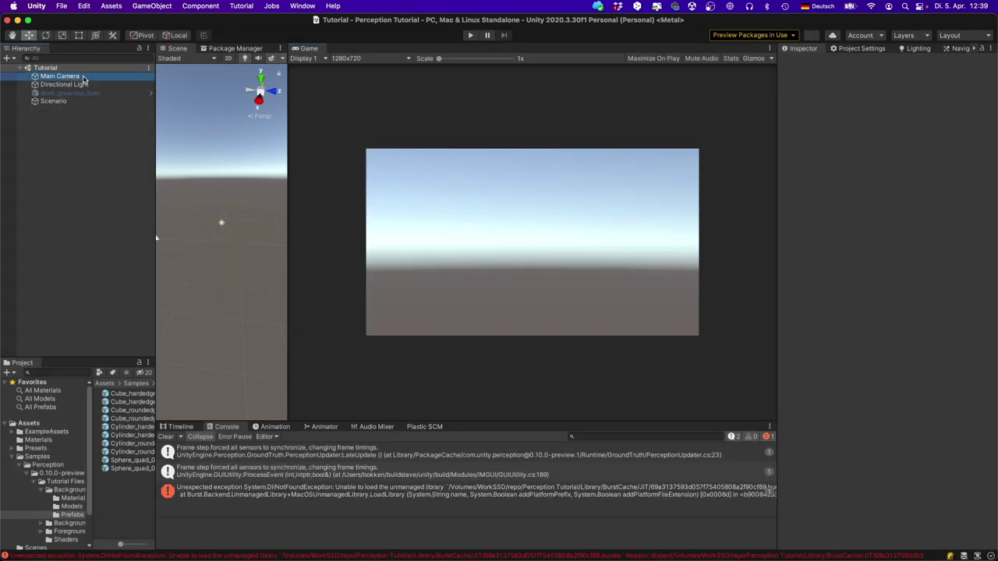
left_click(841, 449)
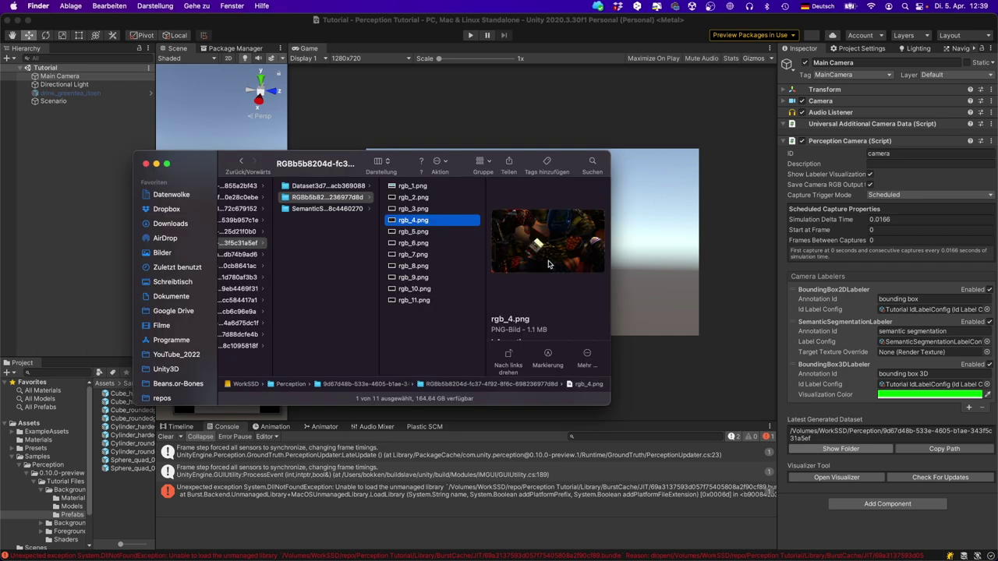
key("Left")
key("Down")
left_click(416, 211)
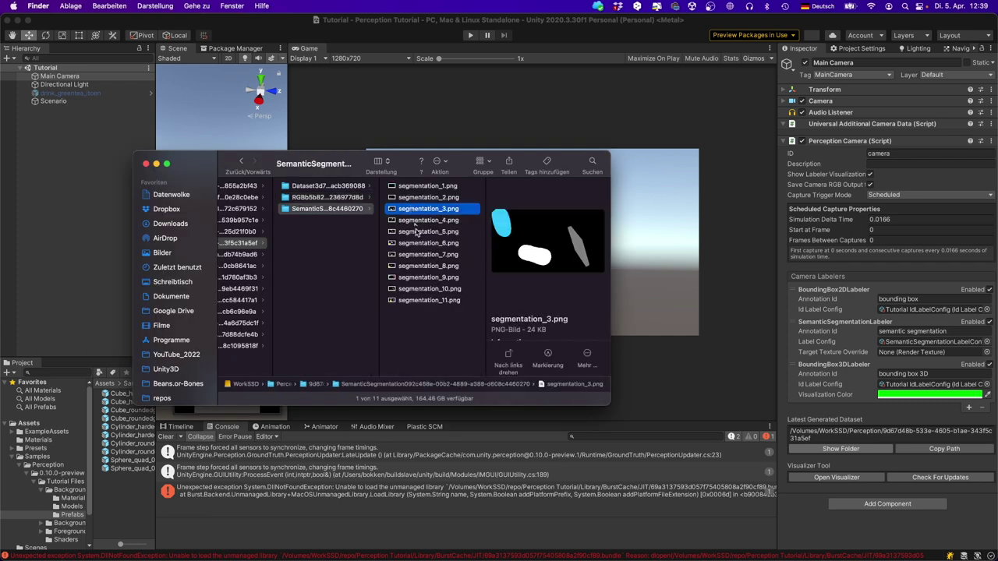
left_click(421, 222)
left_click(423, 256)
left_click(145, 163)
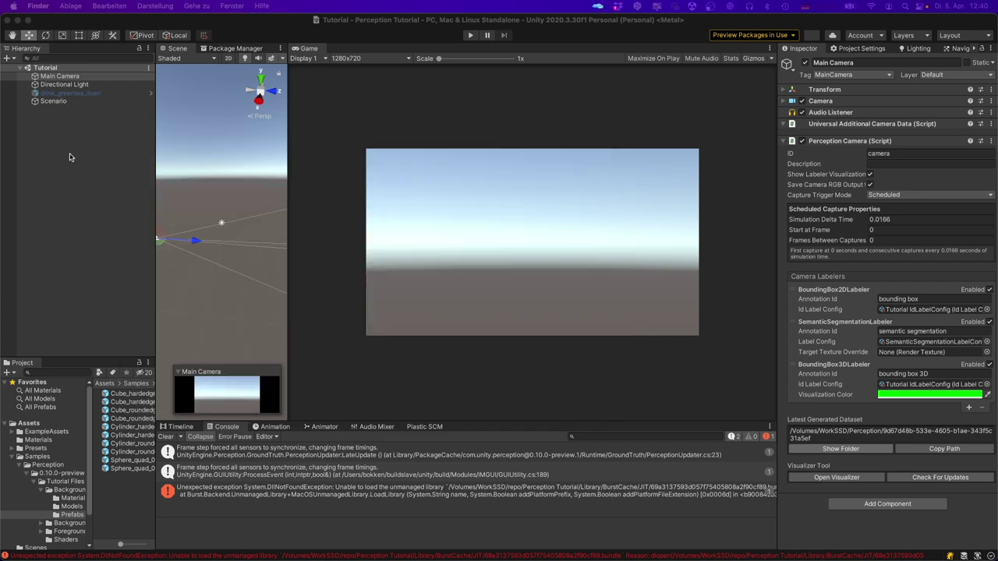
Set the Directional Light's intensity to 2 and its shadow type to No Shadows.
left_click(63, 86)
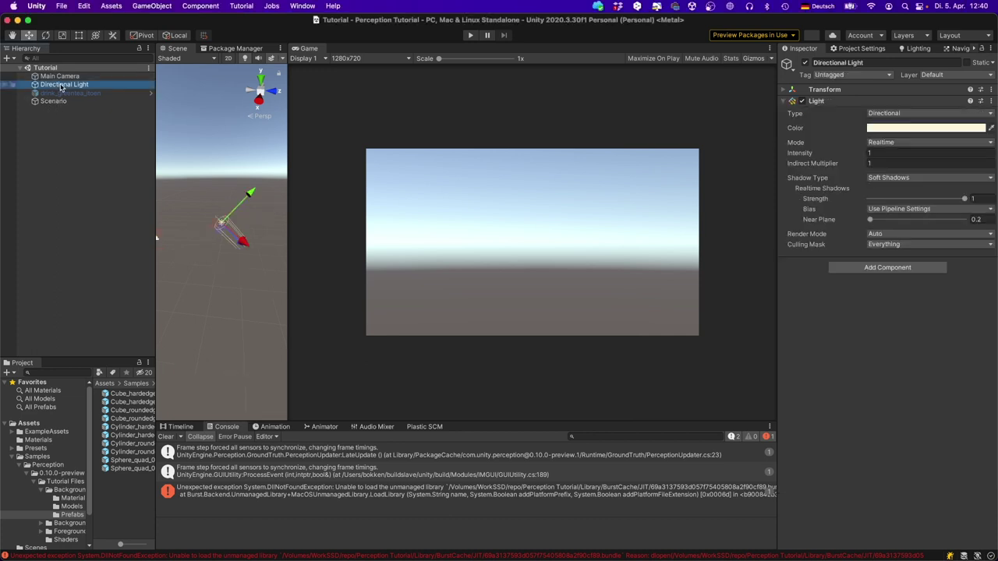
left_click(881, 154)
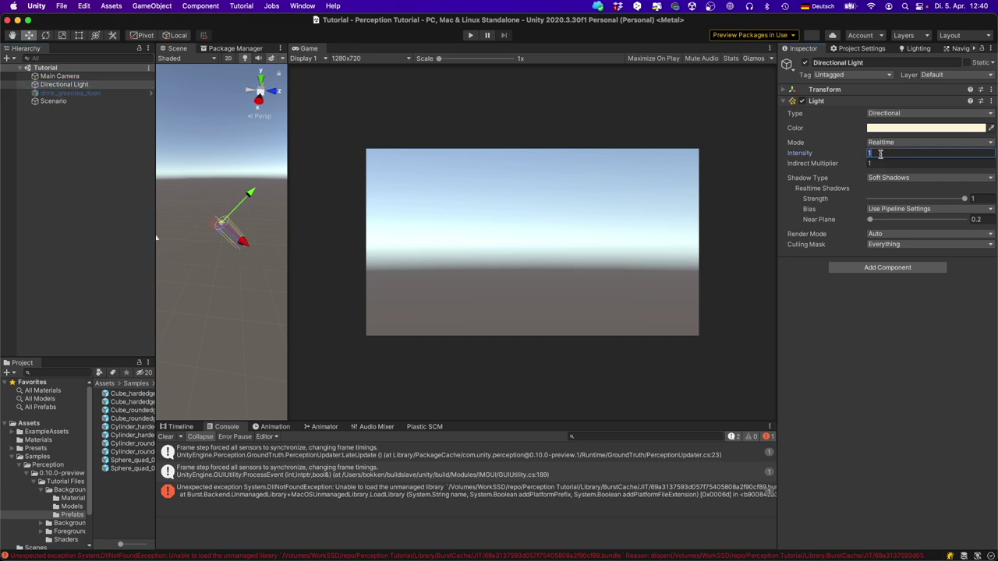
type("2")
left_click(887, 180)
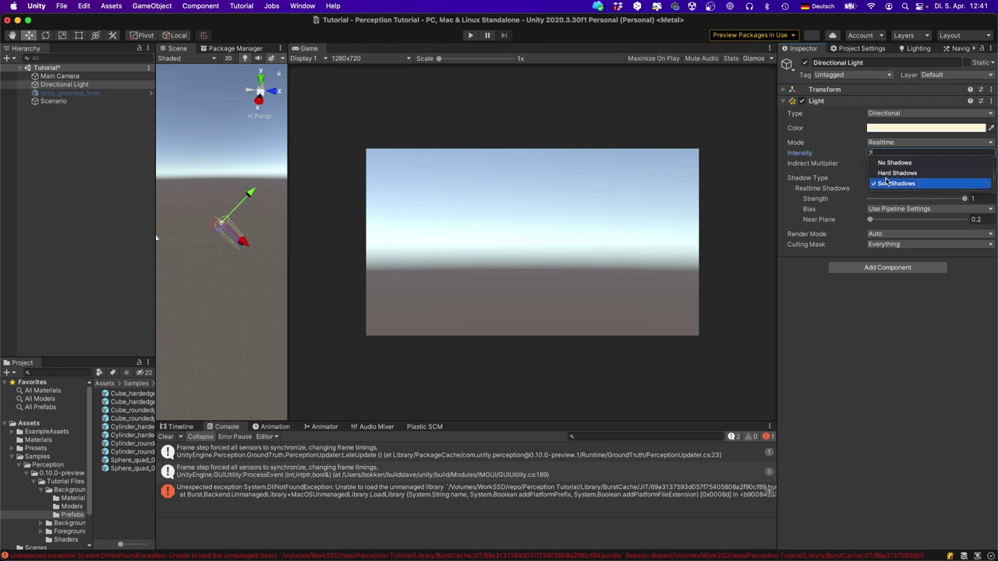
left_click(895, 162)
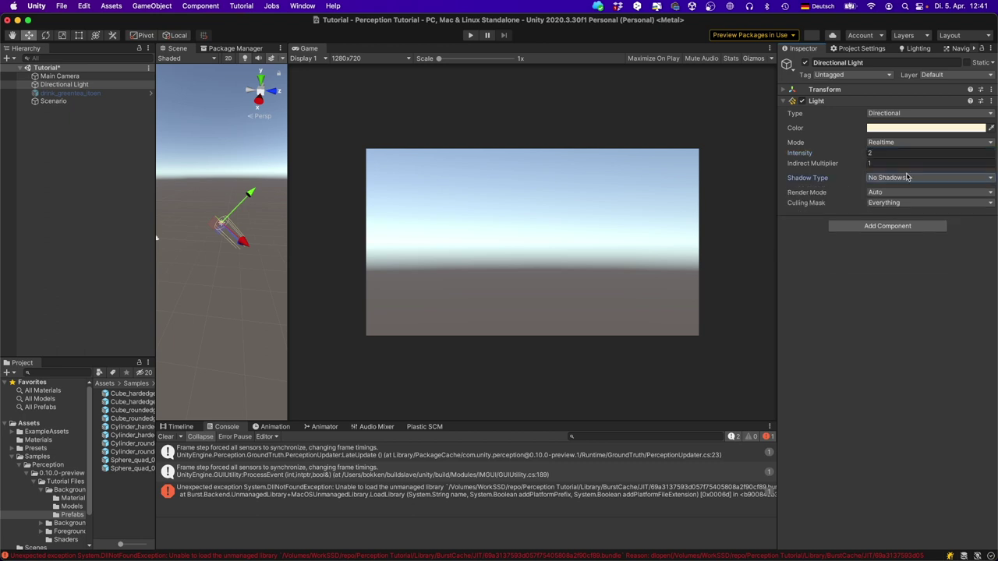